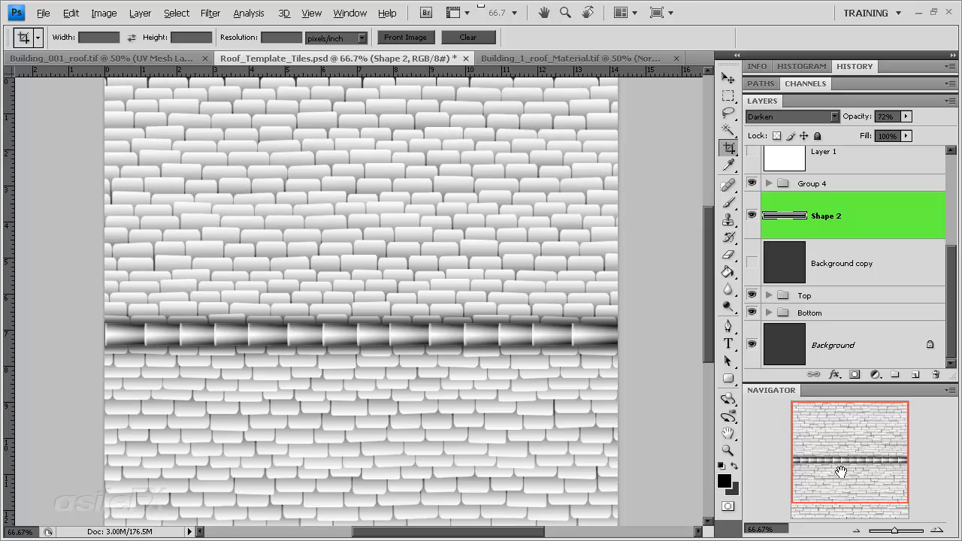
Step: Save a copy of the roof tiles document in Photoshop format under the name Roof_Template_Tiles_color
{"action": "left_click", "coordinate": [855, 531]}
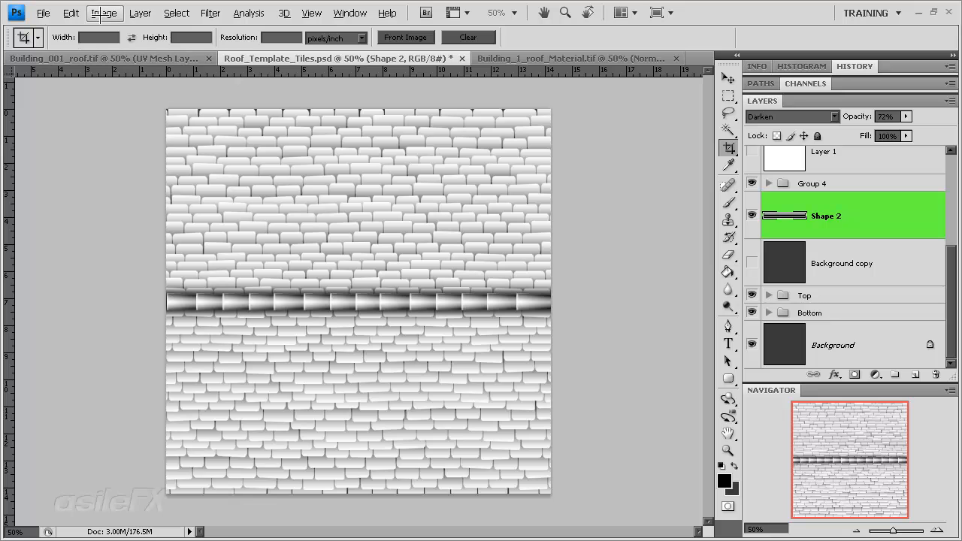
{"action": "left_click", "coordinate": [70, 13]}
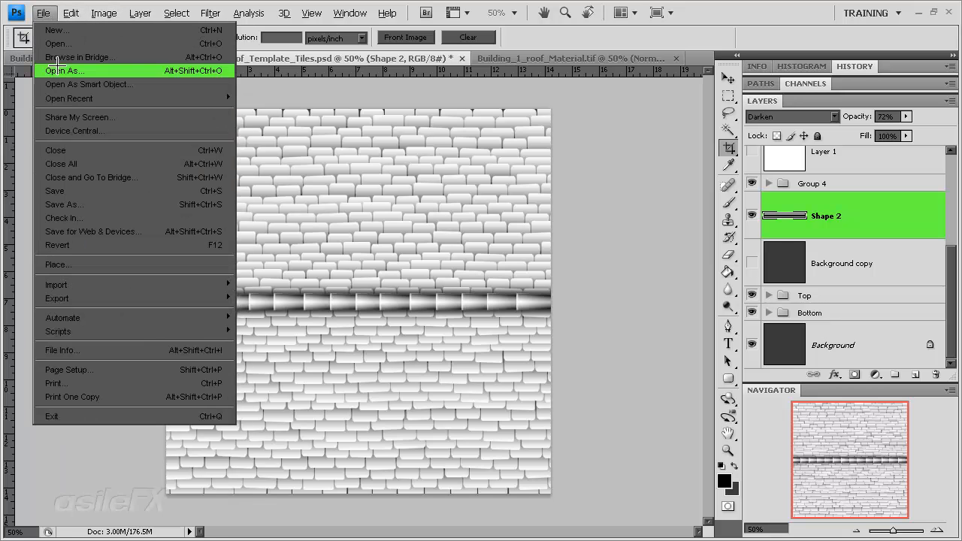
{"action": "left_click", "coordinate": [85, 204]}
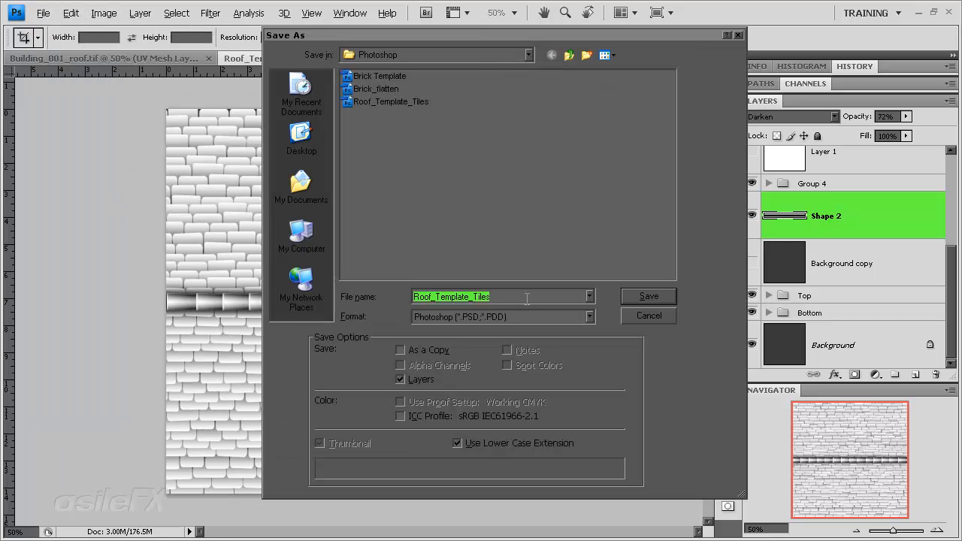
{"action": "left_click", "coordinate": [528, 298]}
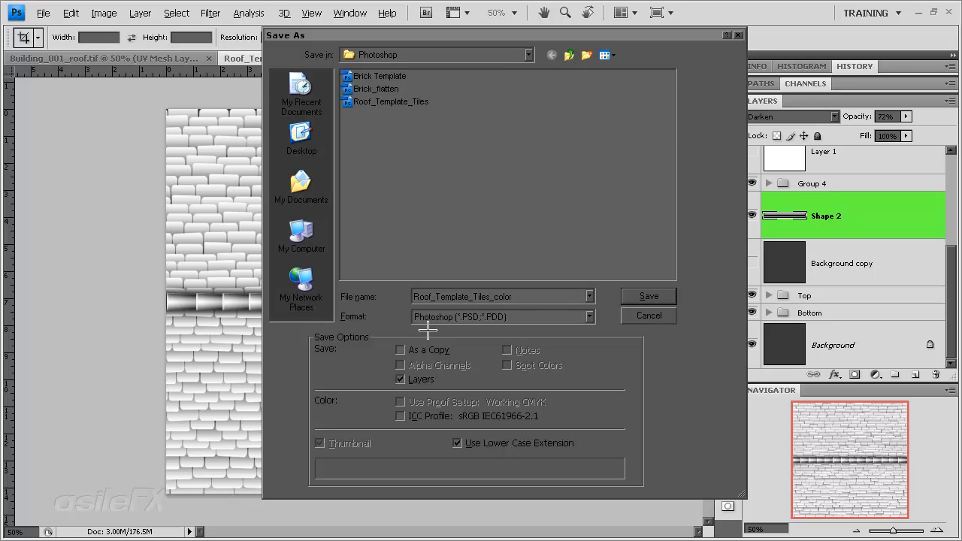
{"action": "key", "text": "Return"}
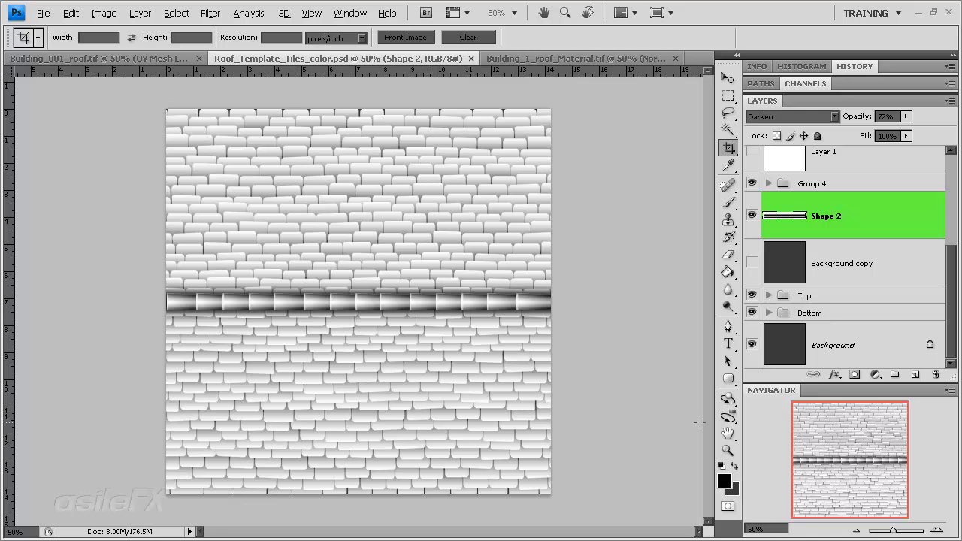
Step: Copy the whole AsileFX_Wall_0061.tif texture into Roof_Template_Tiles_color.psd as a new layer and close the texture file
{"action": "left_click", "coordinate": [937, 531]}
{"action": "left_click_drag", "start_coordinate": [857, 478], "coordinate": [855, 488]}
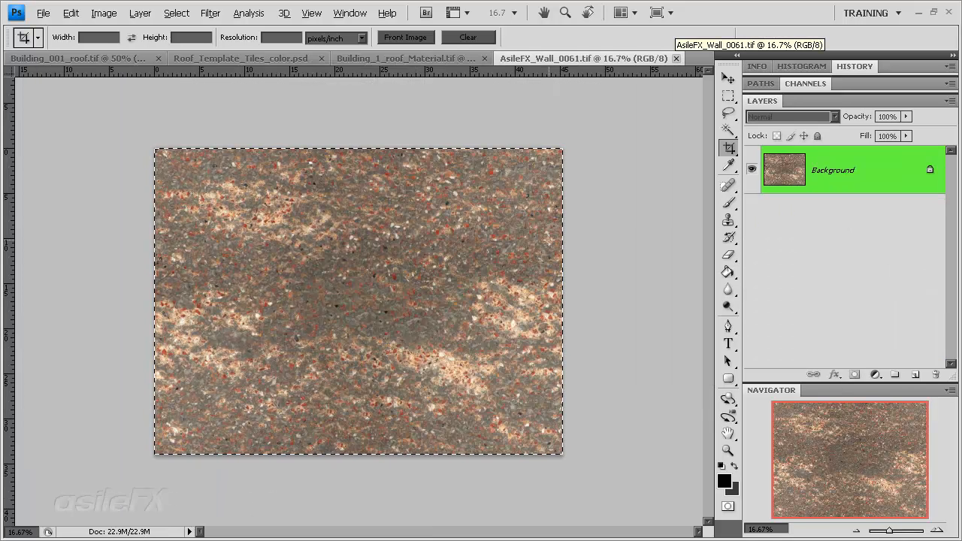
{"action": "left_click", "coordinate": [676, 58]}
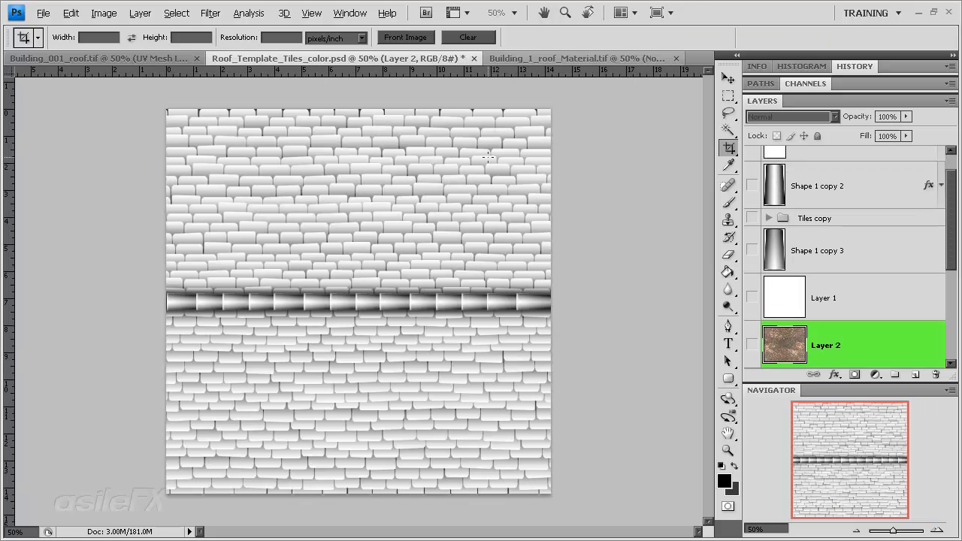
Step: Toggle the visibility of the pasted texture on Layer 2 to compare it with the tiles, leaving it hidden
{"action": "left_click", "coordinate": [751, 344]}
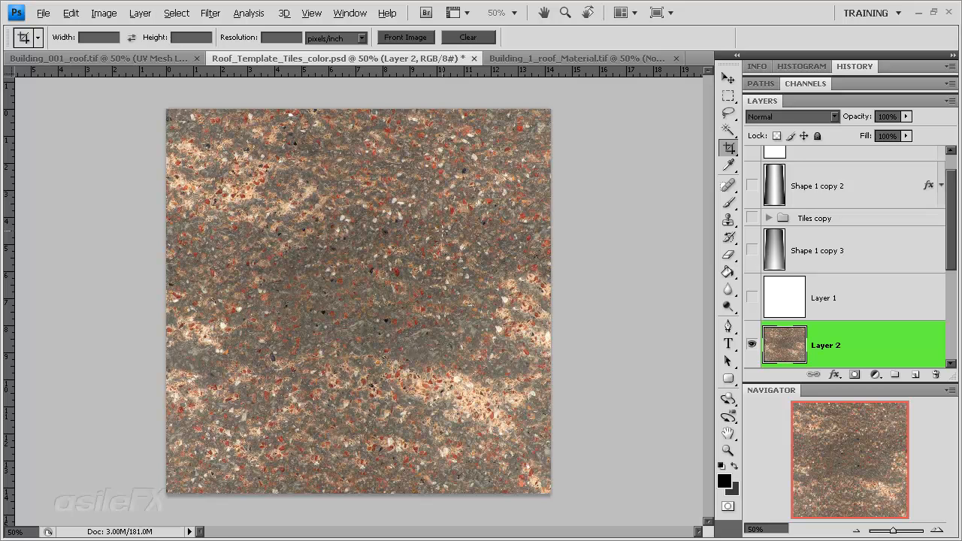
{"action": "left_click", "coordinate": [752, 345]}
{"action": "left_click", "coordinate": [752, 346]}
{"action": "scroll", "coordinate": [857, 308], "scroll_direction": "down", "scroll_amount": 2}
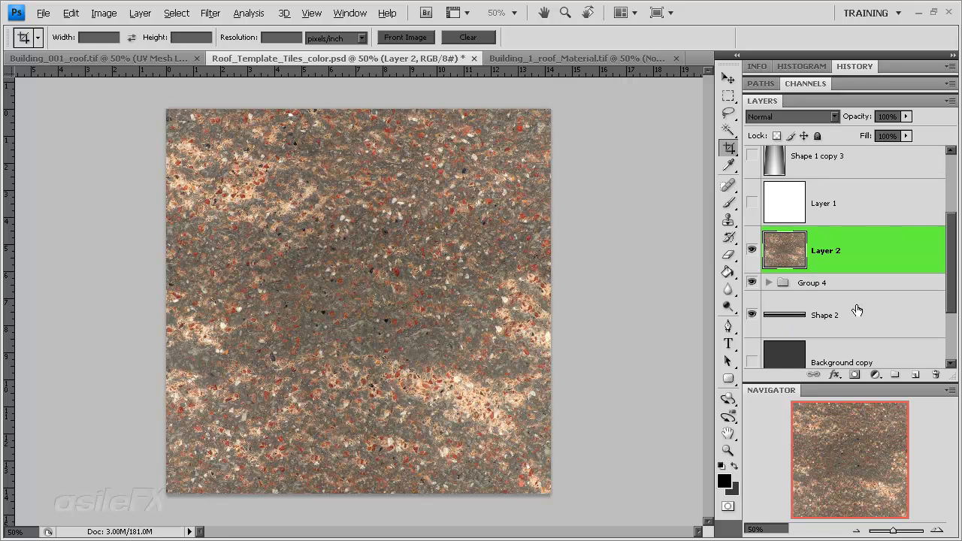
{"action": "left_click", "coordinate": [754, 252]}
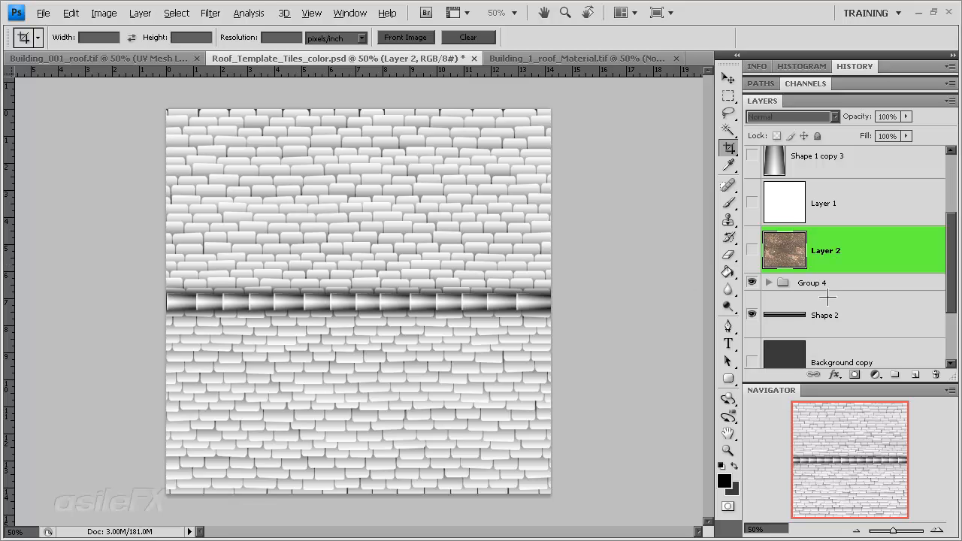
Step: Toggle Group 4 and Shape 2 off and on to check which parts of the roof each one contains
{"action": "left_click", "coordinate": [753, 282]}
{"action": "left_click", "coordinate": [753, 282]}
{"action": "scroll", "coordinate": [788, 293], "scroll_direction": "down", "scroll_amount": 3}
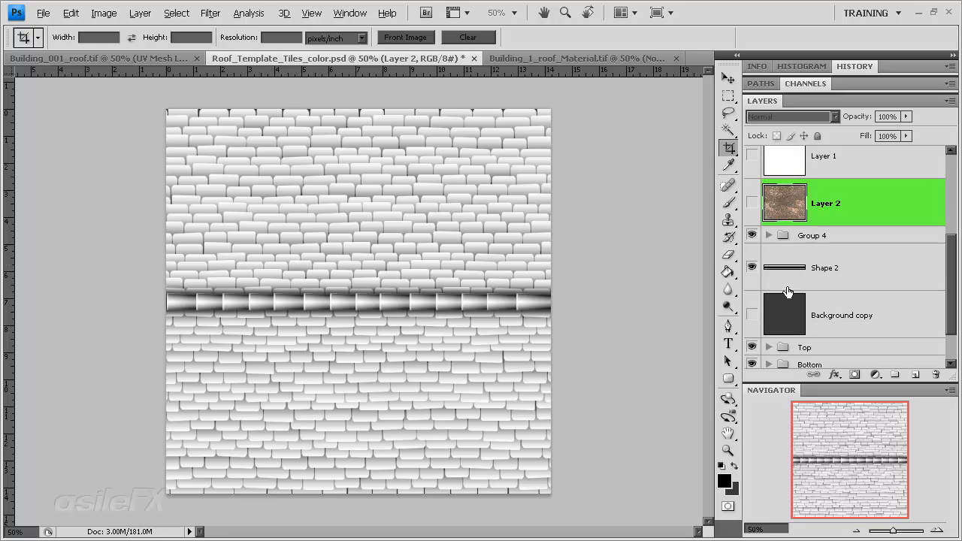
{"action": "left_click", "coordinate": [752, 216]}
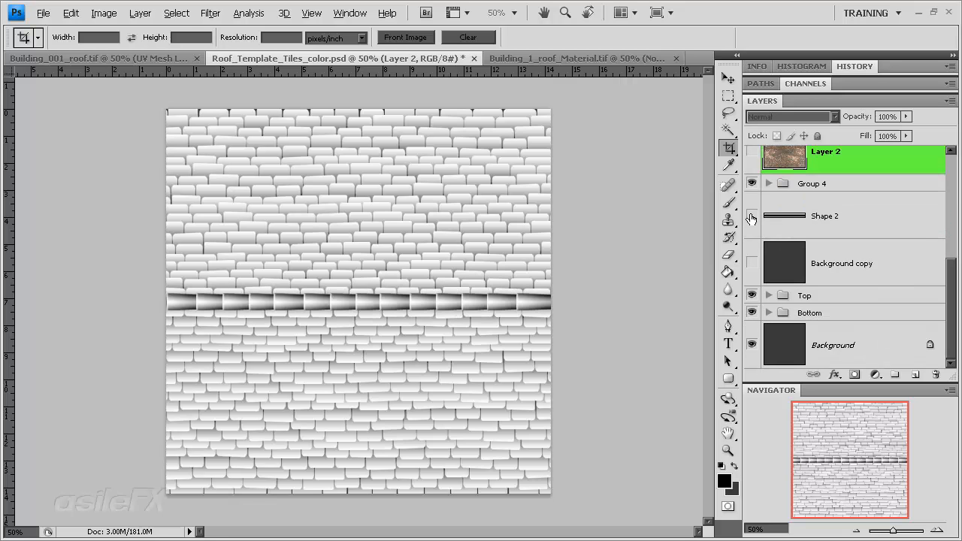
{"action": "left_click", "coordinate": [752, 217]}
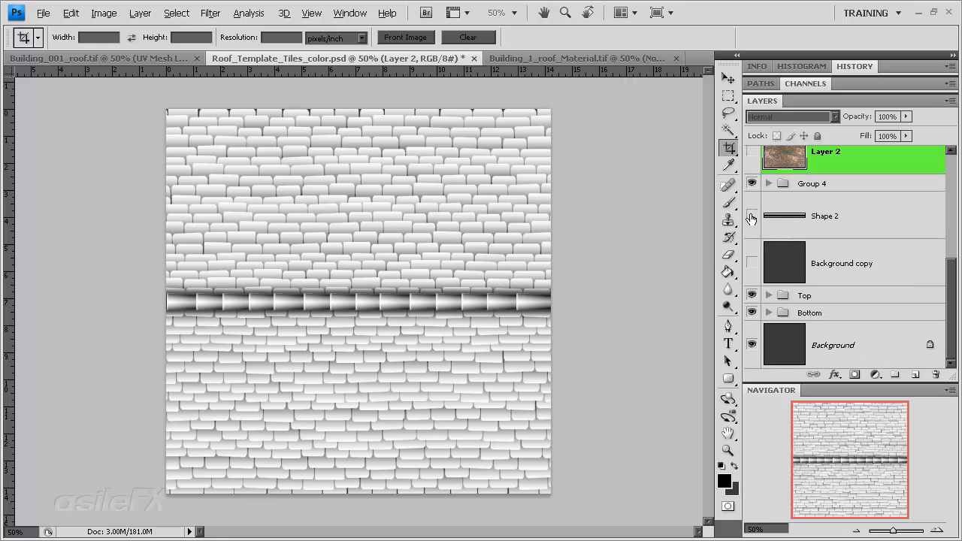
{"action": "left_click", "coordinate": [751, 217]}
{"action": "left_click", "coordinate": [751, 217]}
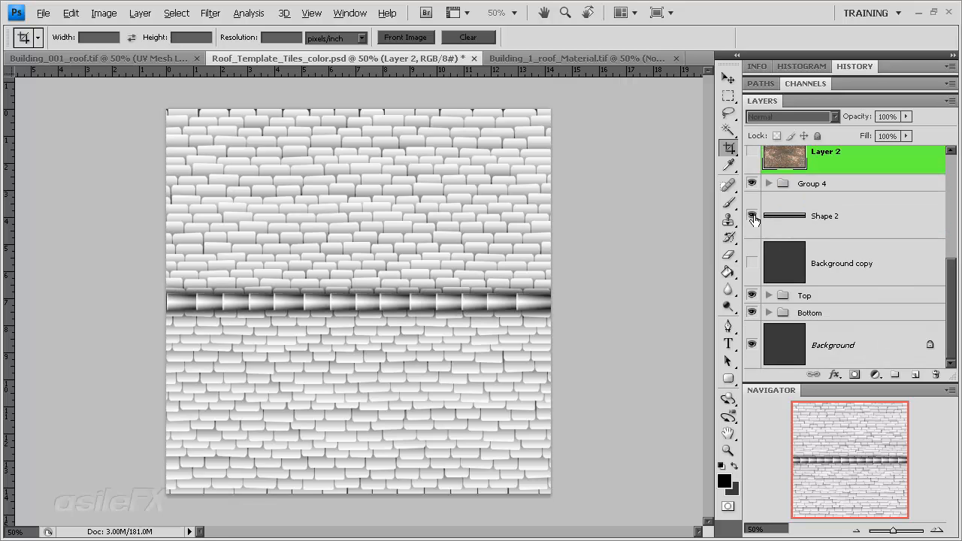
Step: Select everything from Group 4 down to the Bottom group and merge it into a single layer
{"action": "left_click", "coordinate": [804, 218]}
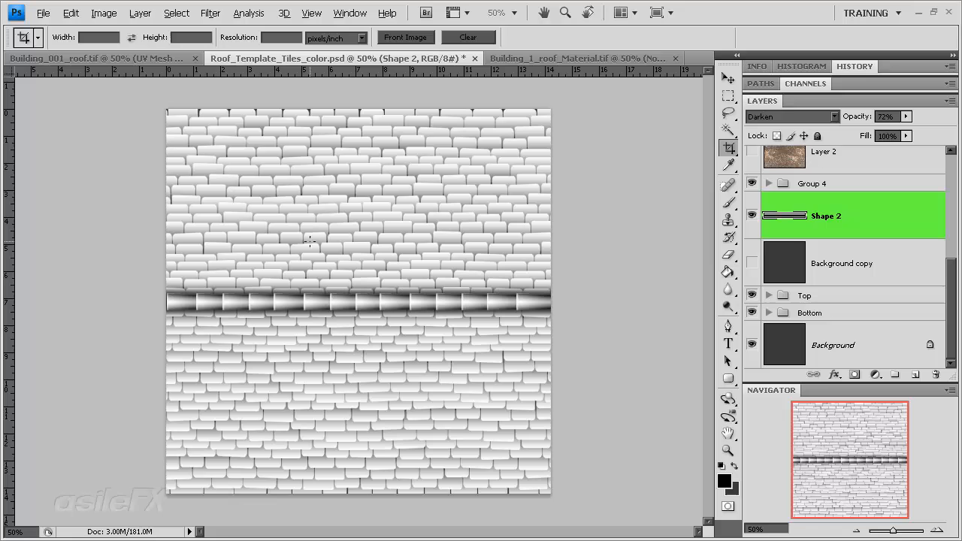
{"action": "left_click", "coordinate": [834, 298]}
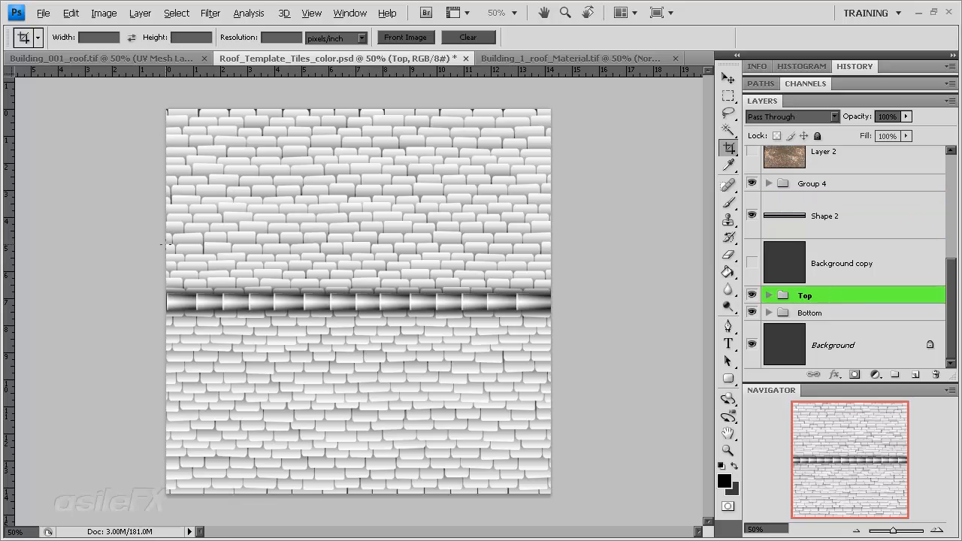
{"action": "left_click", "coordinate": [847, 320], "text": "shift"}
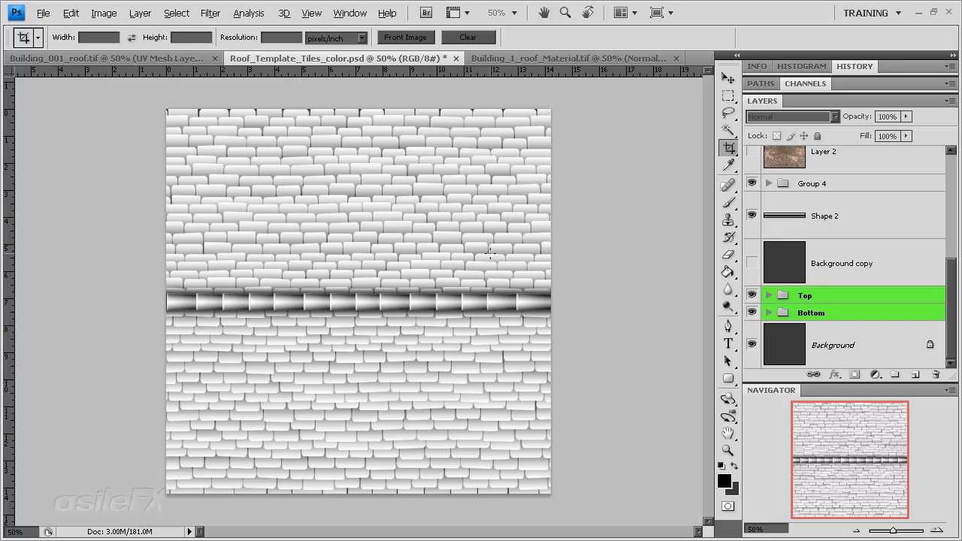
{"action": "left_click", "coordinate": [830, 184]}
{"action": "left_click", "coordinate": [840, 314], "text": "shift"}
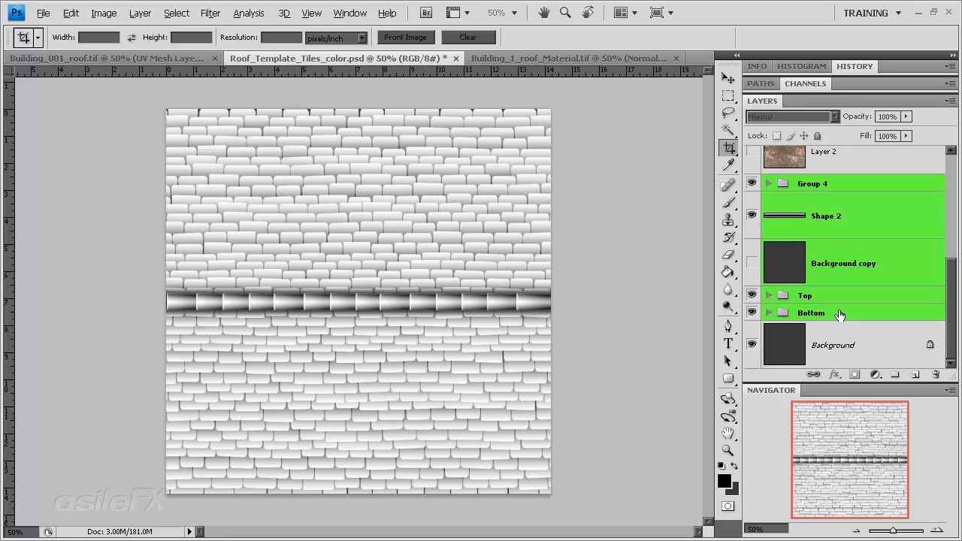
{"action": "key", "text": "ctrl+e"}
Step: Move the merged Group 4 layer above Layer 2 and make the Layer 2 texture visible
{"action": "left_click", "coordinate": [752, 298]}
{"action": "left_click", "coordinate": [752, 298]}
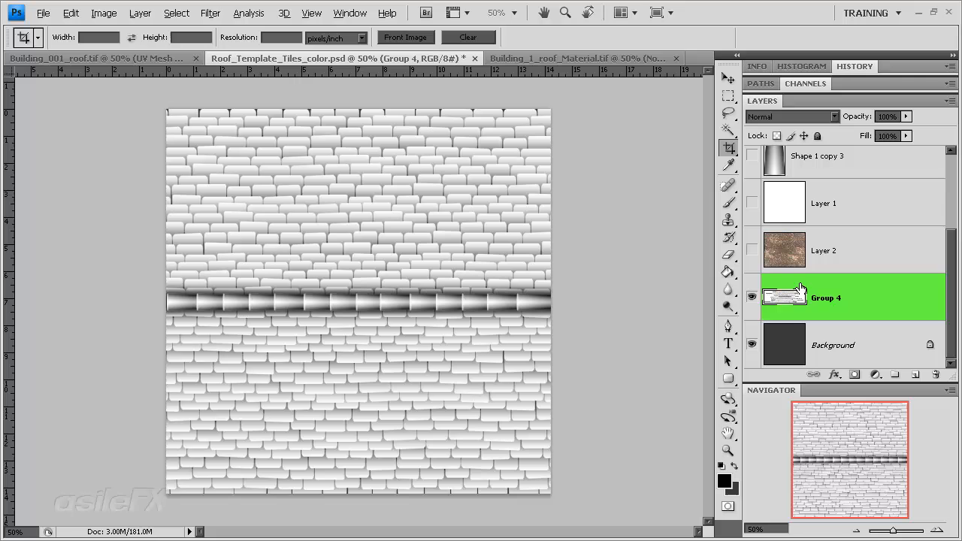
{"action": "left_click_drag", "start_coordinate": [790, 296], "coordinate": [807, 249]}
{"action": "left_click", "coordinate": [753, 298]}
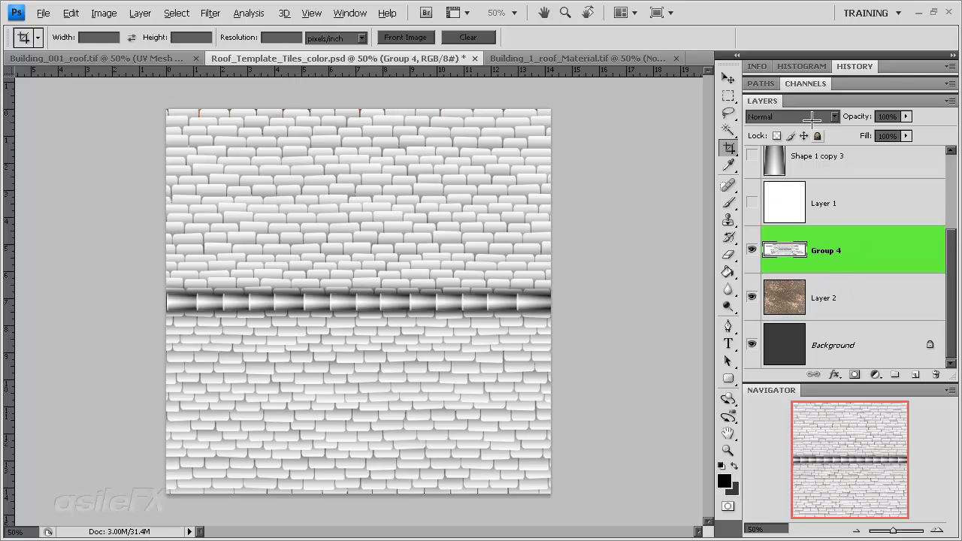
Step: Set the Group 4 layer's blend mode to Multiply and inspect the blended tiles and ridge up close
{"action": "left_click", "coordinate": [788, 116]}
{"action": "left_click", "coordinate": [782, 162]}
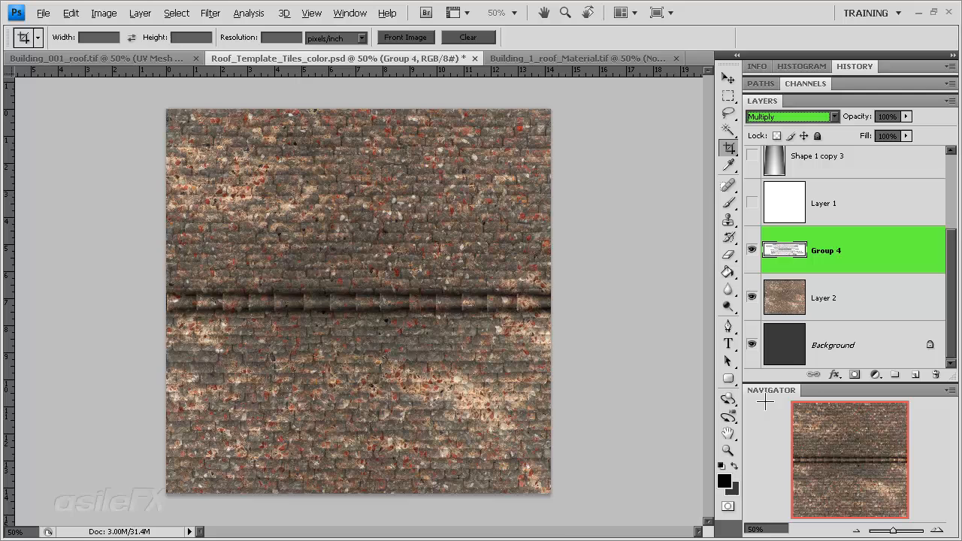
{"action": "left_click", "coordinate": [937, 530]}
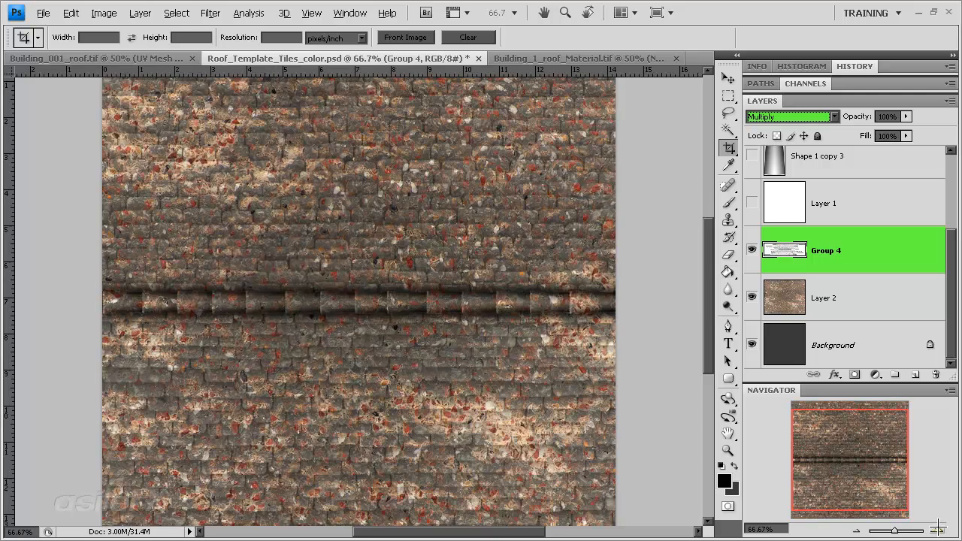
{"action": "left_click", "coordinate": [937, 530]}
{"action": "left_click_drag", "start_coordinate": [831, 458], "coordinate": [869, 473]}
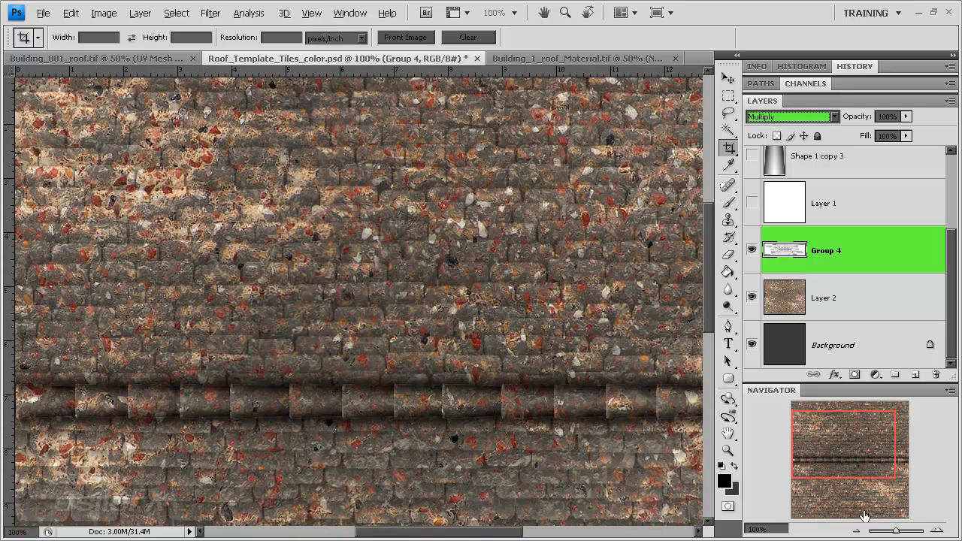
{"action": "left_click", "coordinate": [855, 530]}
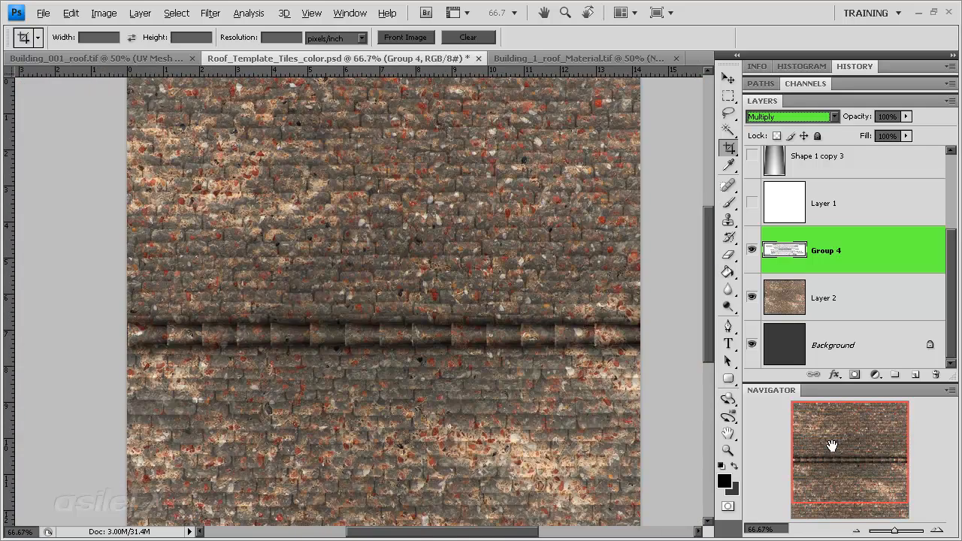
{"action": "key", "text": "Escape"}
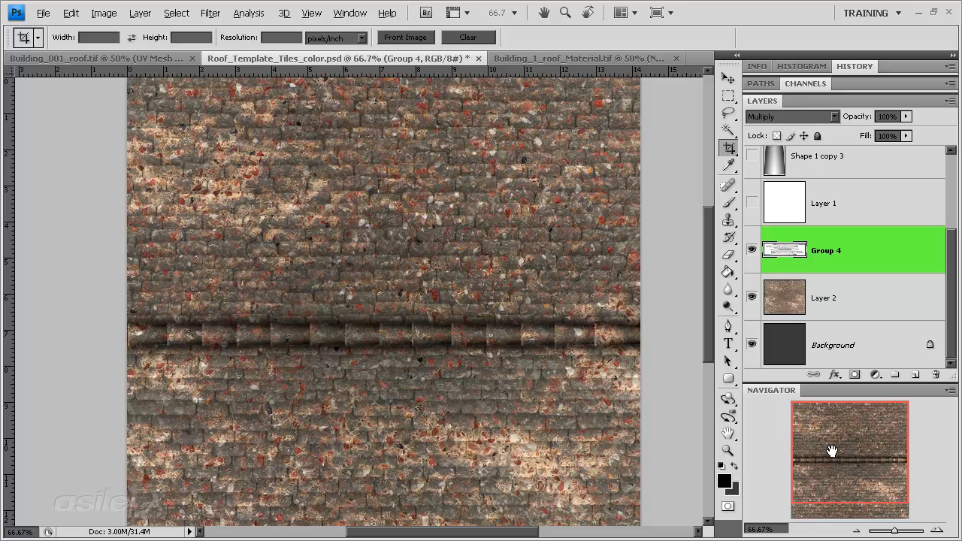
Step: Set the Group 4 layer's blend mode to Color Burn with 40% opacity
{"action": "left_click", "coordinate": [795, 117]}
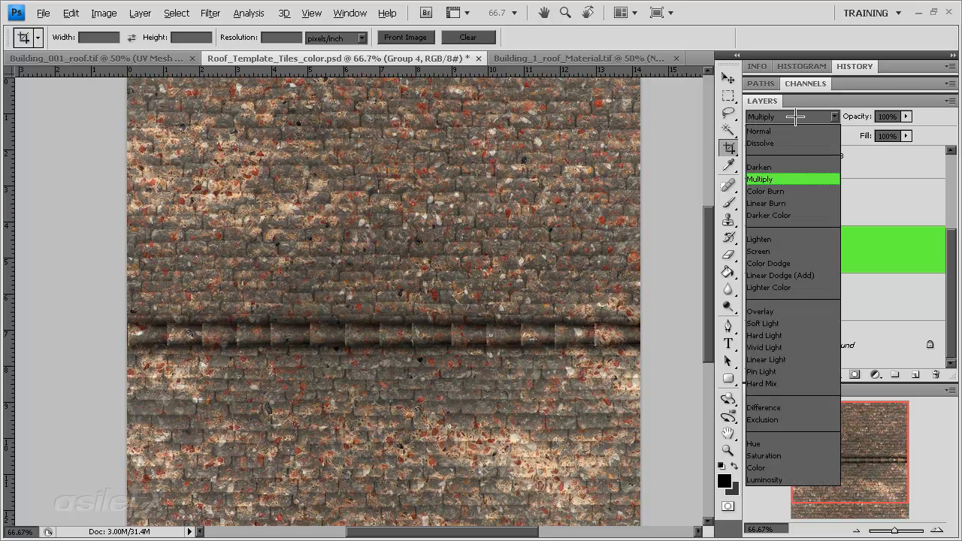
{"action": "left_click", "coordinate": [786, 191]}
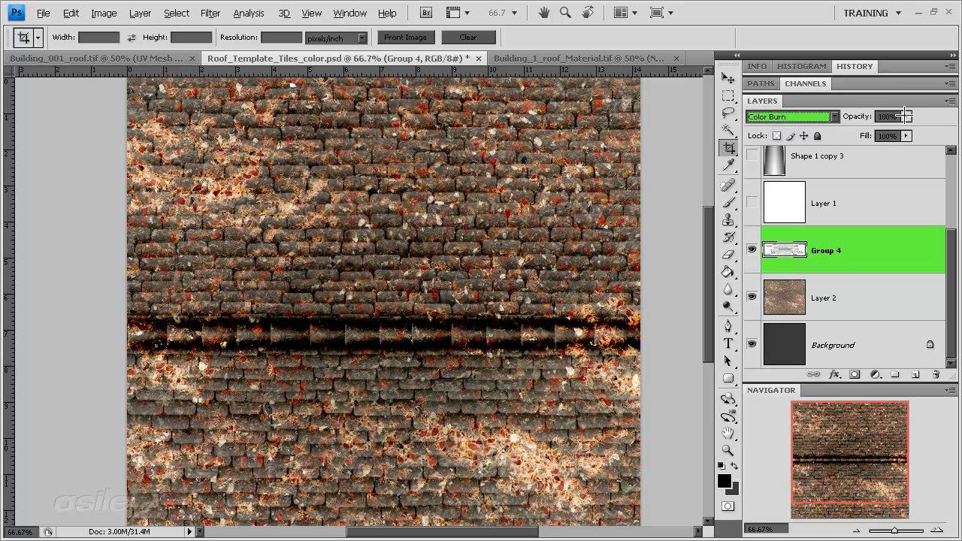
{"action": "left_click", "coordinate": [906, 116]}
{"action": "mouse_move", "coordinate": [904, 116]}
{"action": "left_mouse_down"}
{"action": "mouse_move", "coordinate": [879, 129]}
{"action": "mouse_move", "coordinate": [827, 129]}
{"action": "mouse_move", "coordinate": [856, 130]}
{"action": "left_mouse_up"}
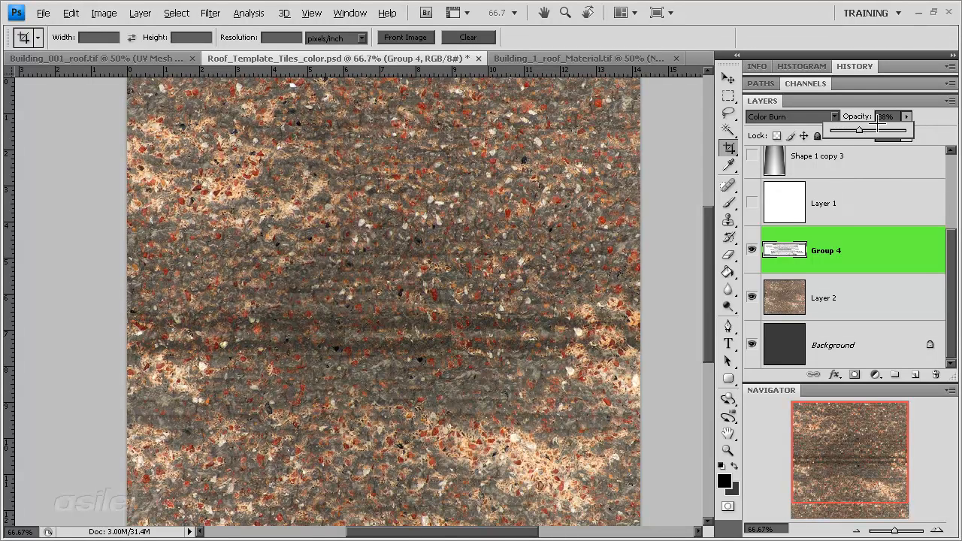
{"action": "left_click_drag", "start_coordinate": [887, 118], "coordinate": [859, 124]}
{"action": "type", "text": "40"}
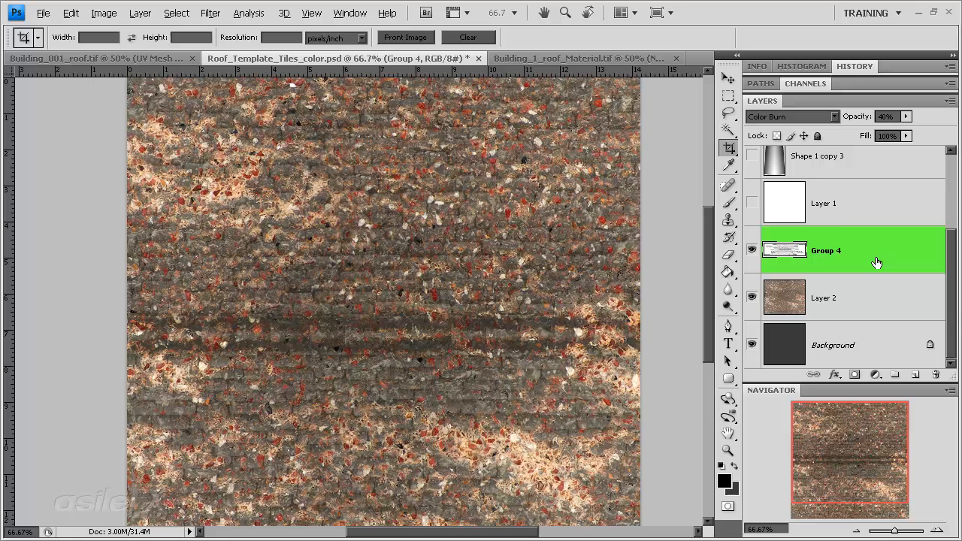
Step: Duplicate the Group 4 layer and set the copy's blend mode to Exclusion
{"action": "left_click_drag", "start_coordinate": [879, 255], "coordinate": [912, 374]}
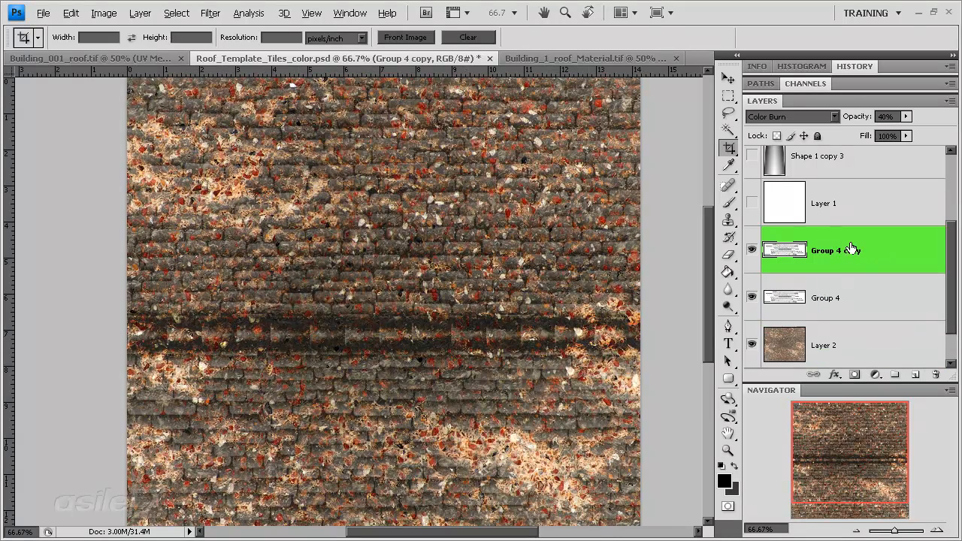
{"action": "left_click", "coordinate": [781, 117]}
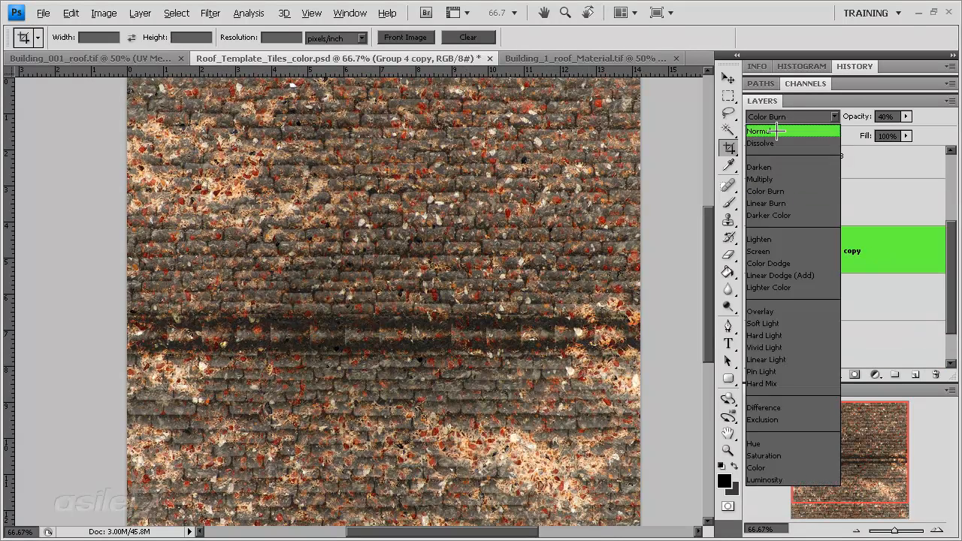
{"action": "left_click", "coordinate": [790, 420]}
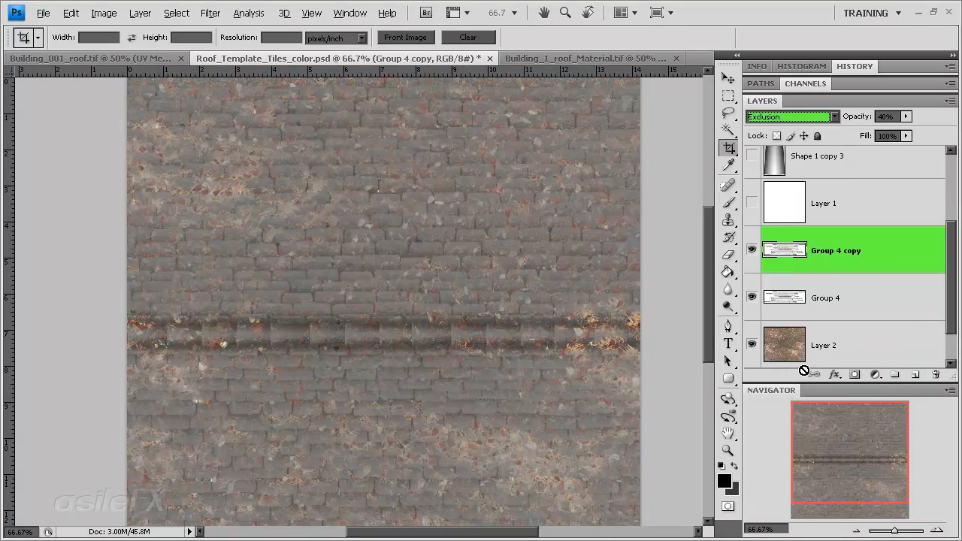
Step: Invert the colours of the Group 4 copy layer and lower its opacity to 22%
{"action": "left_click", "coordinate": [894, 264]}
{"action": "key", "text": "ctrl+i"}
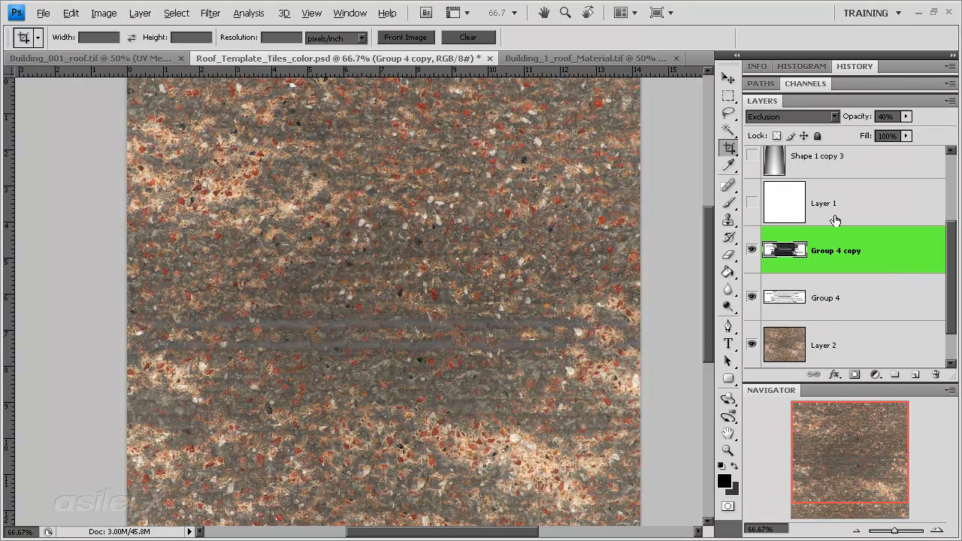
{"action": "left_click_drag", "start_coordinate": [906, 116], "coordinate": [888, 129]}
{"action": "left_click", "coordinate": [864, 259]}
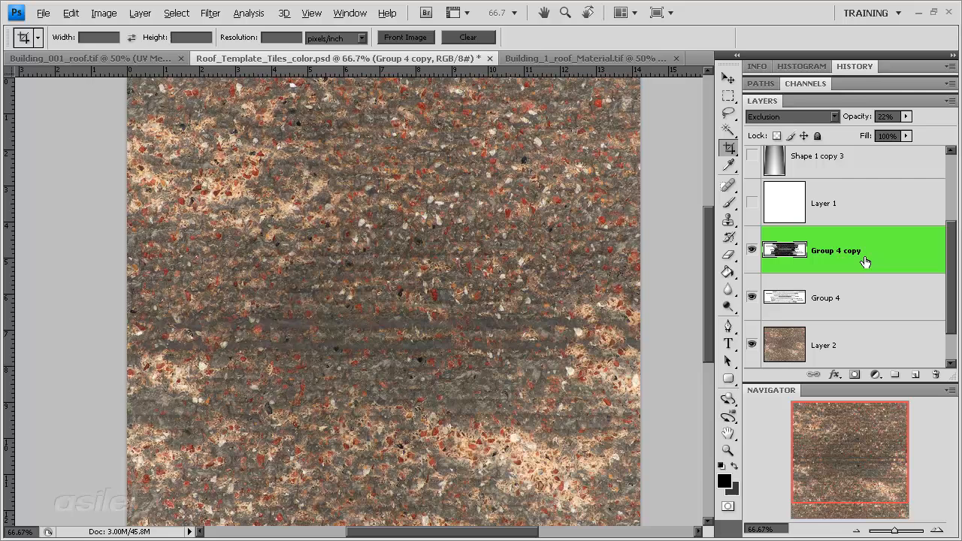
Step: Raise the contrast of the Group 4 copy layer with Levels, using input values 100, 1.00 and 151
{"action": "key", "text": "ctrl+l"}
{"action": "mouse_move", "coordinate": [646, 369]}
{"action": "left_mouse_down"}
{"action": "mouse_move", "coordinate": [558, 370]}
{"action": "mouse_move", "coordinate": [648, 366]}
{"action": "left_mouse_up"}
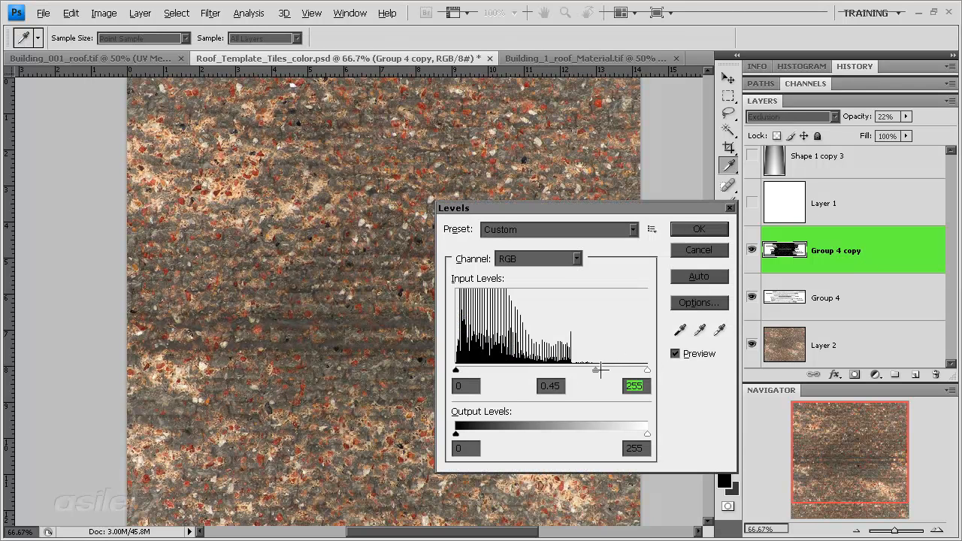
{"action": "left_click_drag", "start_coordinate": [556, 370], "coordinate": [542, 369]}
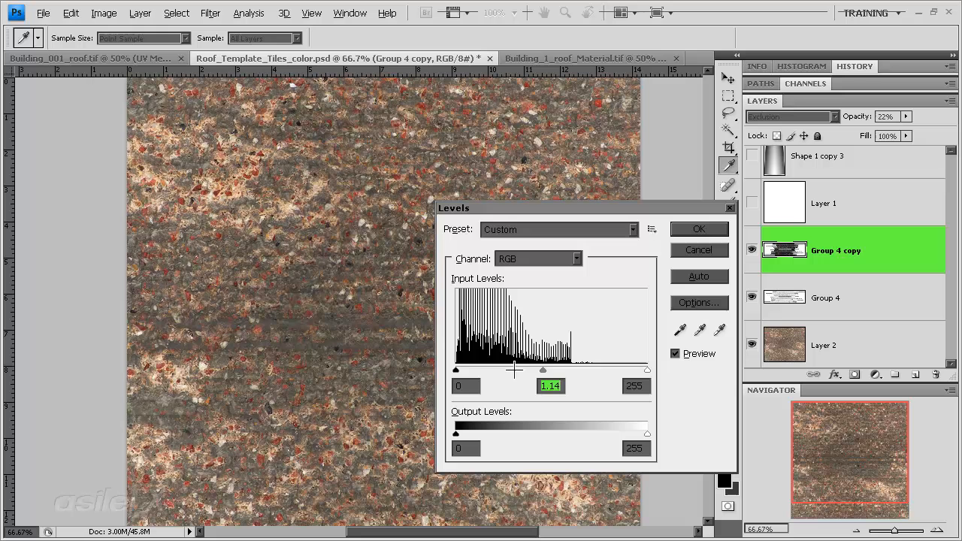
{"action": "left_click_drag", "start_coordinate": [456, 370], "coordinate": [563, 372]}
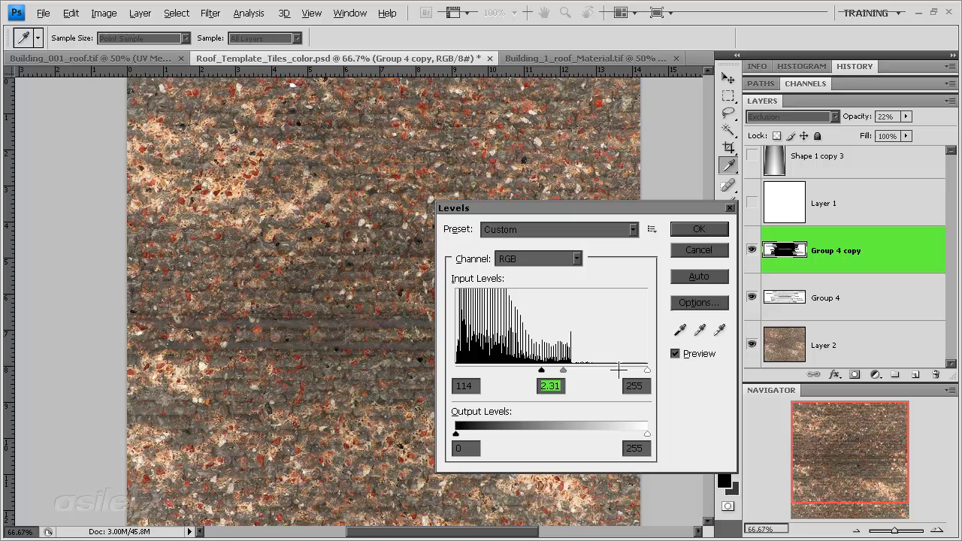
{"action": "left_click_drag", "start_coordinate": [647, 370], "coordinate": [530, 370]}
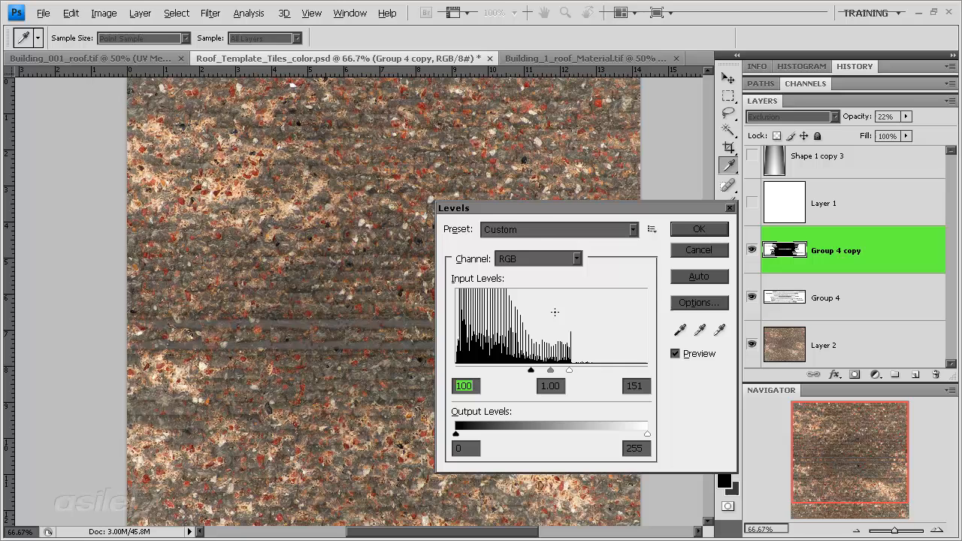
{"action": "left_click", "coordinate": [699, 229]}
{"action": "left_click", "coordinate": [728, 147]}
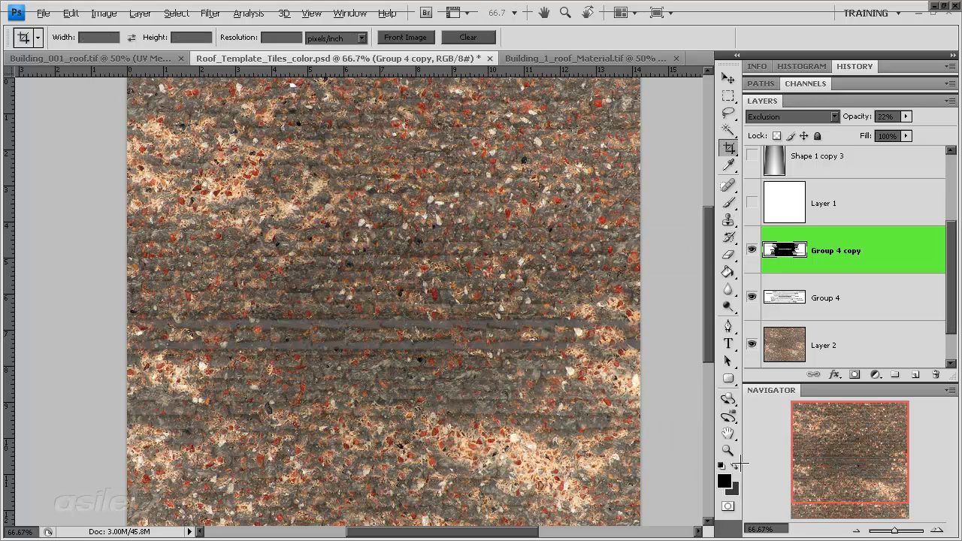
Step: Lower the Group 4 copy layer's opacity to 12% and compare the texture with the layer off and on
{"action": "left_click", "coordinate": [905, 117]}
{"action": "left_click_drag", "start_coordinate": [905, 118], "coordinate": [879, 122]}
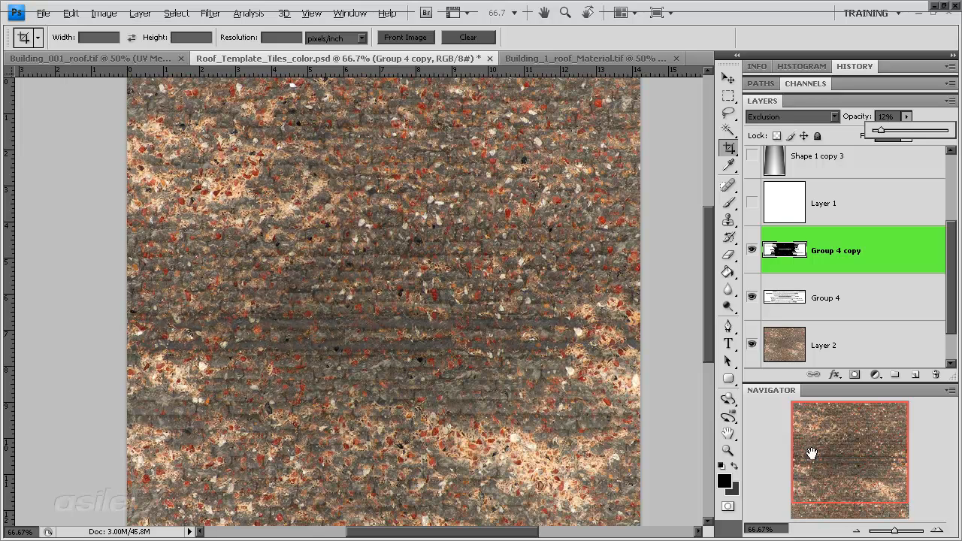
{"action": "left_click_drag", "start_coordinate": [808, 426], "coordinate": [812, 456]}
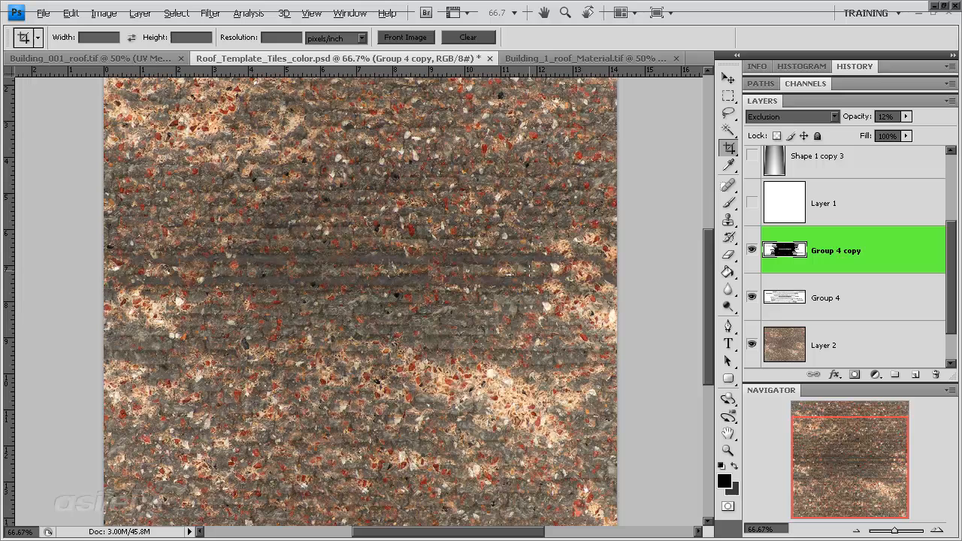
{"action": "left_click", "coordinate": [751, 250]}
{"action": "left_click", "coordinate": [751, 250]}
Step: Duplicate the Group 4 layer above Group 4 copy and set the duplicate to Normal blending at 100% opacity
{"action": "left_click_drag", "start_coordinate": [862, 309], "coordinate": [914, 374]}
{"action": "left_click_drag", "start_coordinate": [895, 309], "coordinate": [891, 222]}
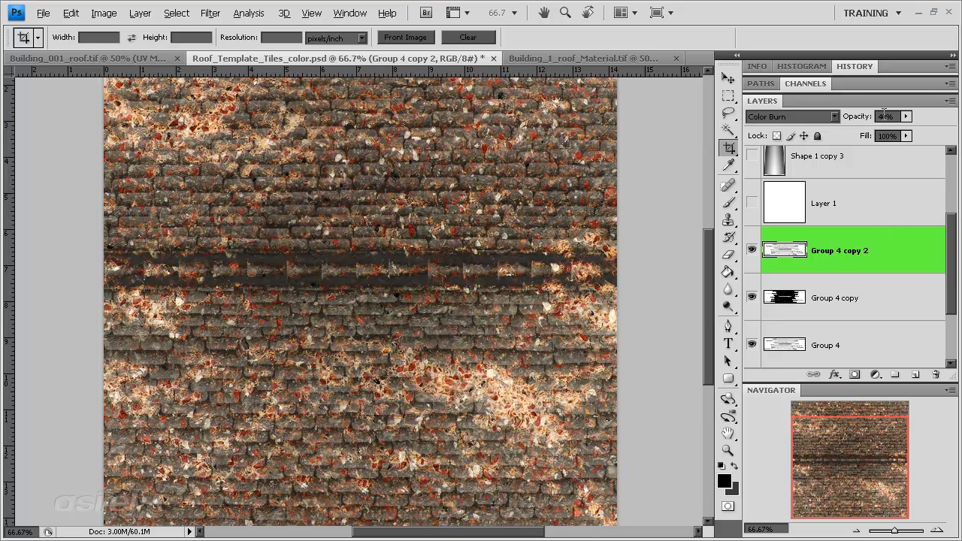
{"action": "left_click", "coordinate": [823, 116]}
{"action": "left_click", "coordinate": [808, 124]}
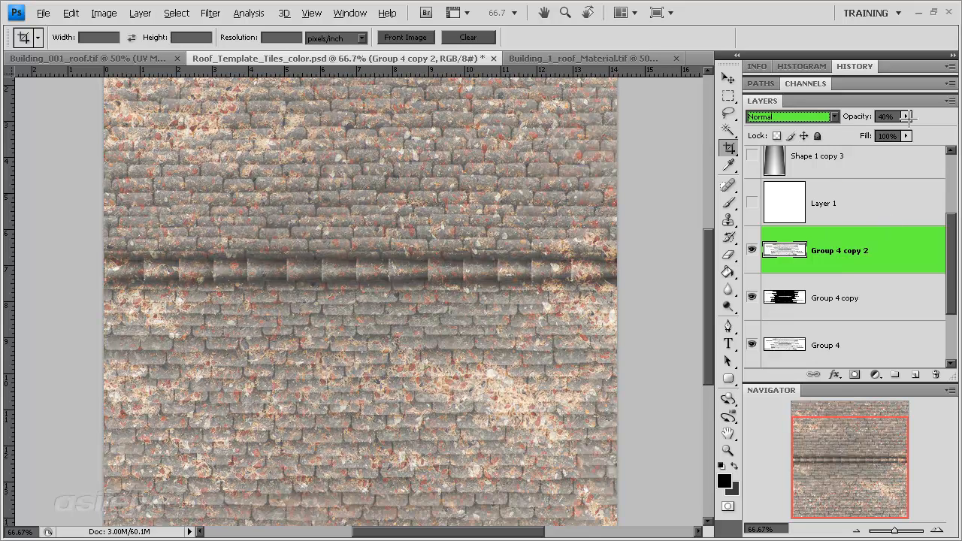
{"action": "left_click", "coordinate": [906, 116]}
{"action": "left_click_drag", "start_coordinate": [905, 129], "coordinate": [951, 129]}
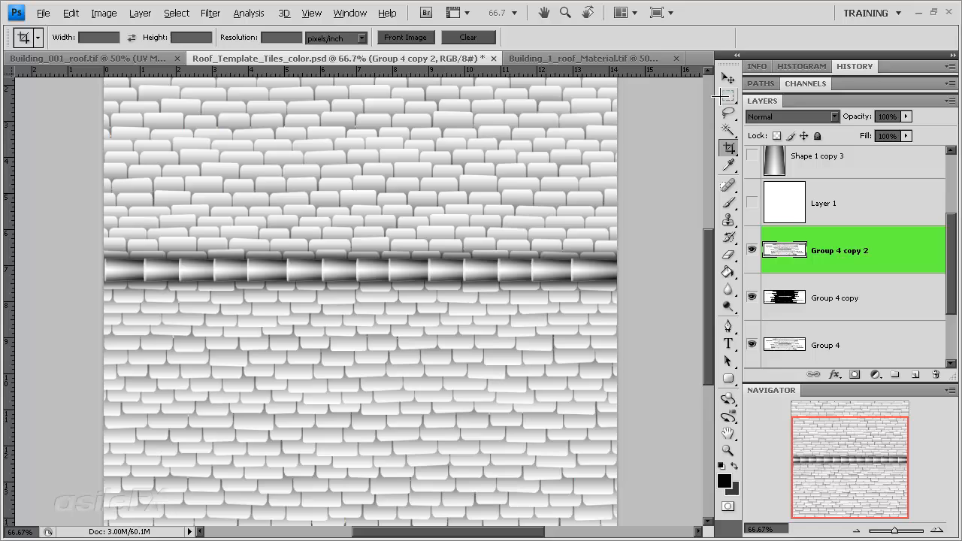
Step: Select scattered patches of roof tiles and ridge pieces on Group 4 copy 2 with the Quick Selection tool, trimming unwanted tiles
{"action": "left_click", "coordinate": [728, 130]}
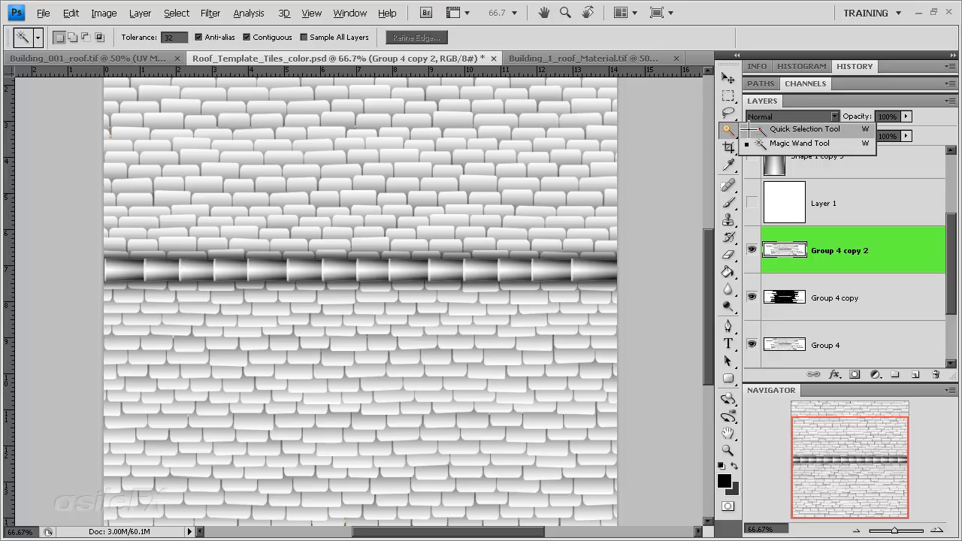
{"action": "left_click", "coordinate": [759, 129]}
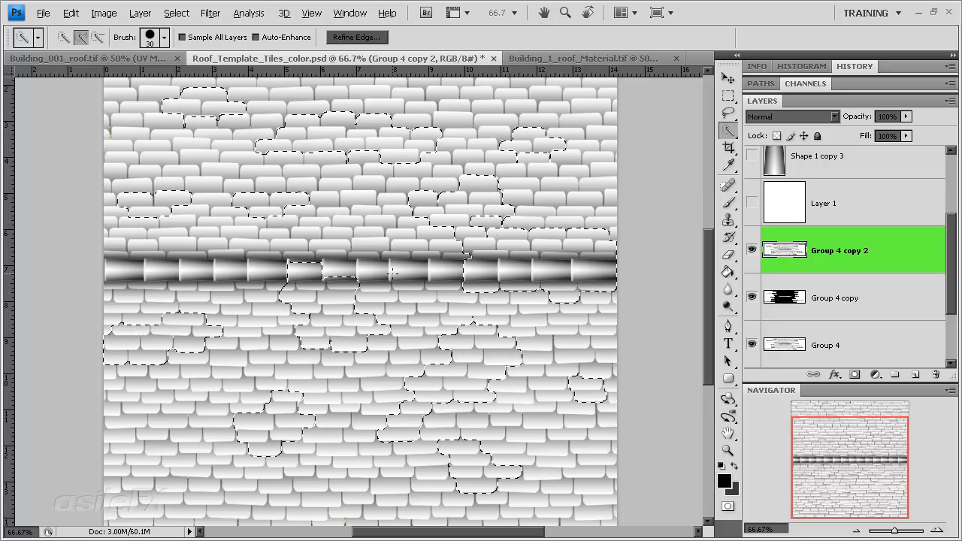
{"action": "left_click", "coordinate": [215, 458]}
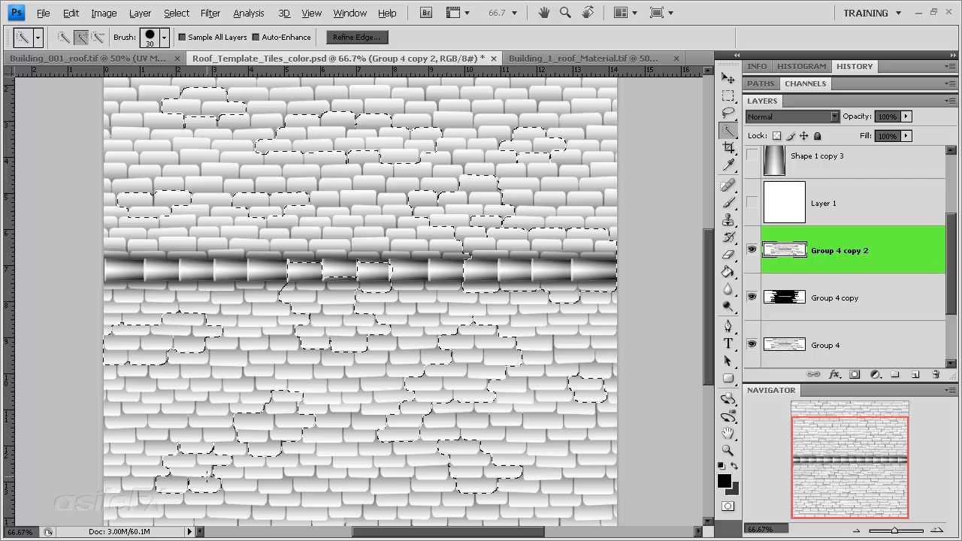
{"action": "left_click", "coordinate": [157, 448]}
{"action": "left_click", "coordinate": [335, 499]}
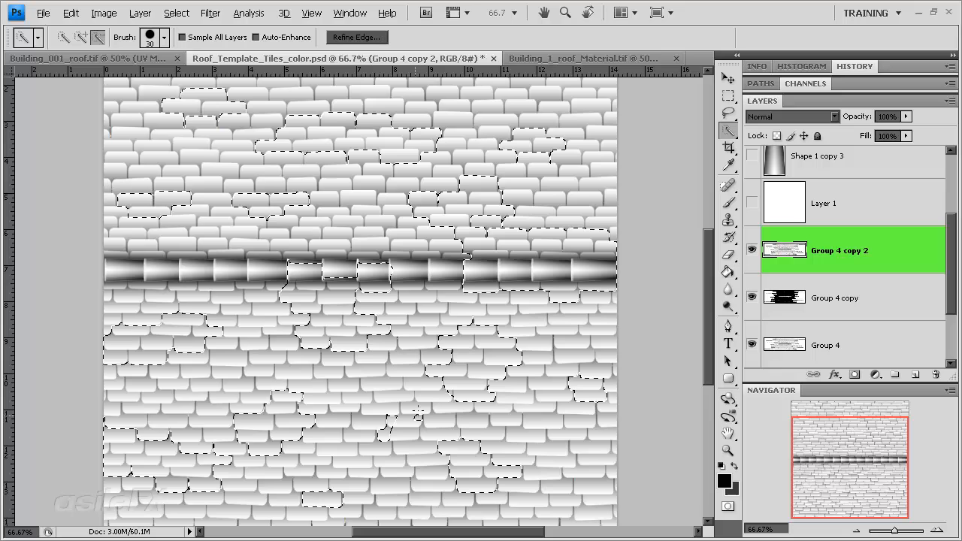
{"action": "left_click_drag", "start_coordinate": [415, 415], "coordinate": [389, 421]}
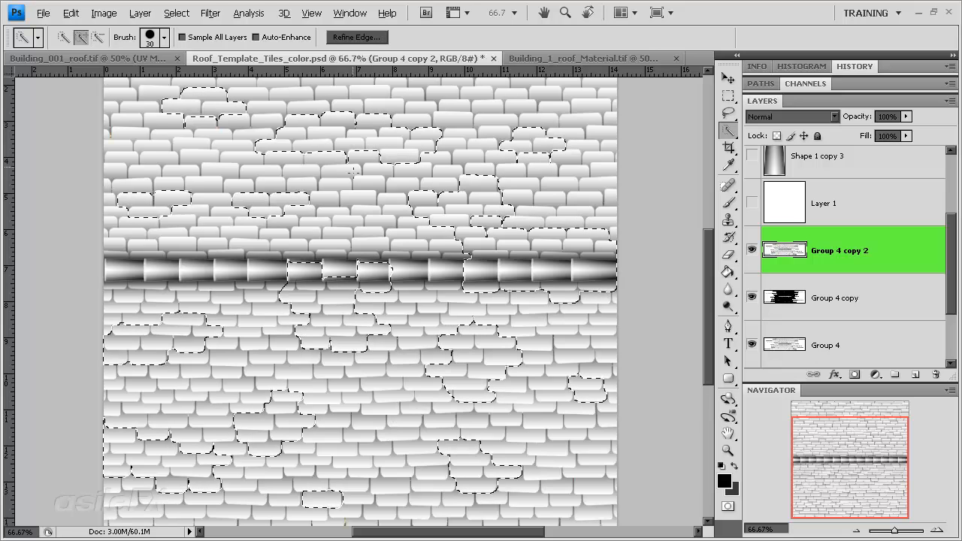
Step: Extend the selection with more irregular tile patches on both sides of the ridge, subtracting stray areas
{"action": "key", "text": "alt"}
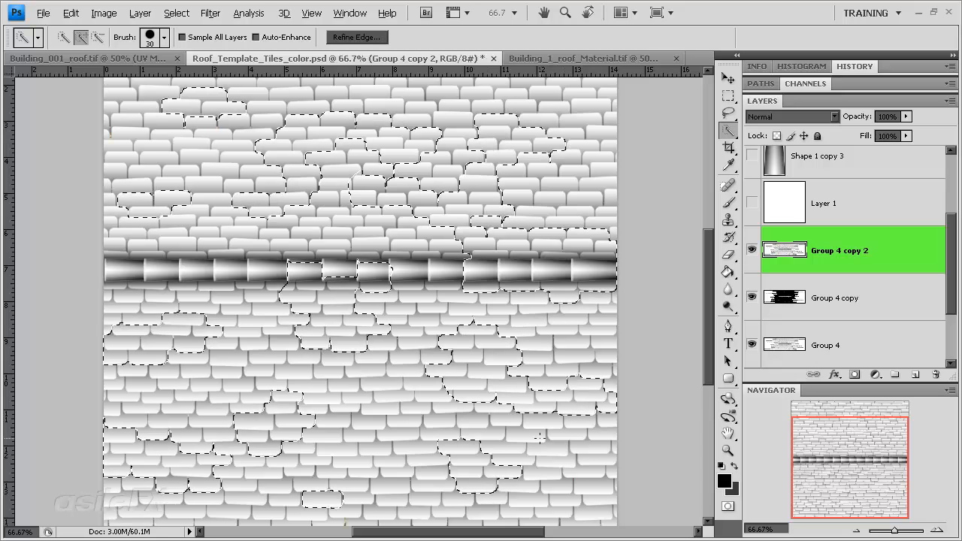
{"action": "key", "text": "alt"}
{"action": "left_click", "coordinate": [422, 472], "text": "alt"}
{"action": "key", "text": "alt"}
{"action": "key", "text": "alt"}
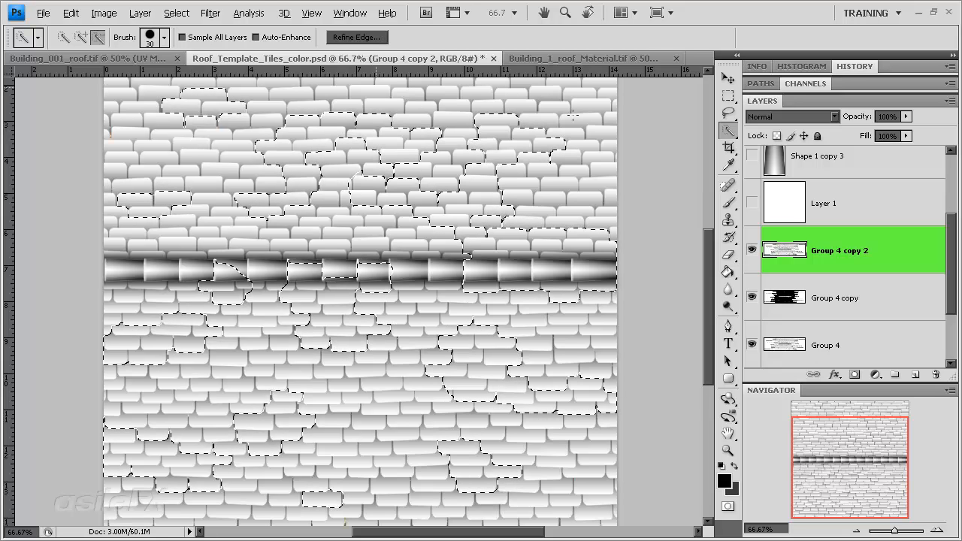
{"action": "key", "text": "alt"}
{"action": "left_click_drag", "start_coordinate": [376, 436], "coordinate": [373, 410]}
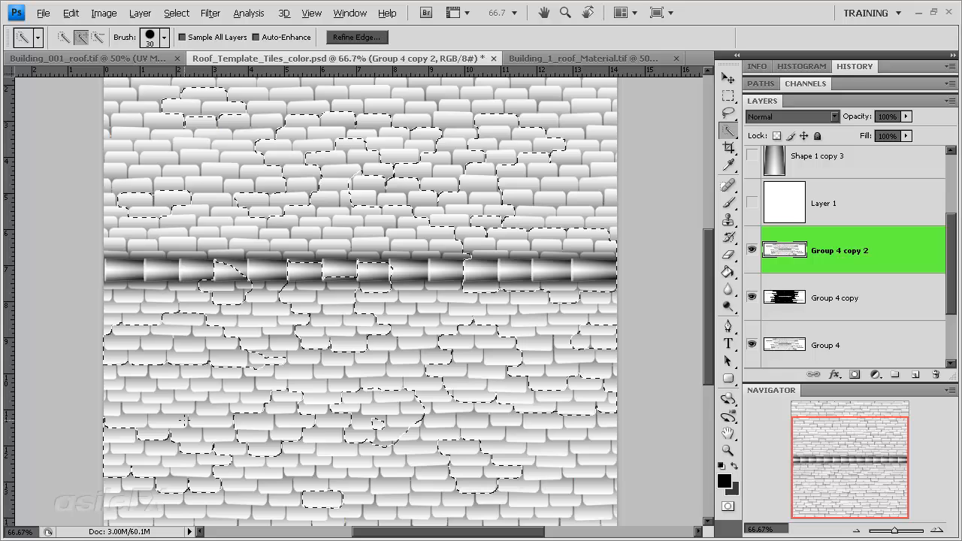
{"action": "left_click", "coordinate": [589, 499]}
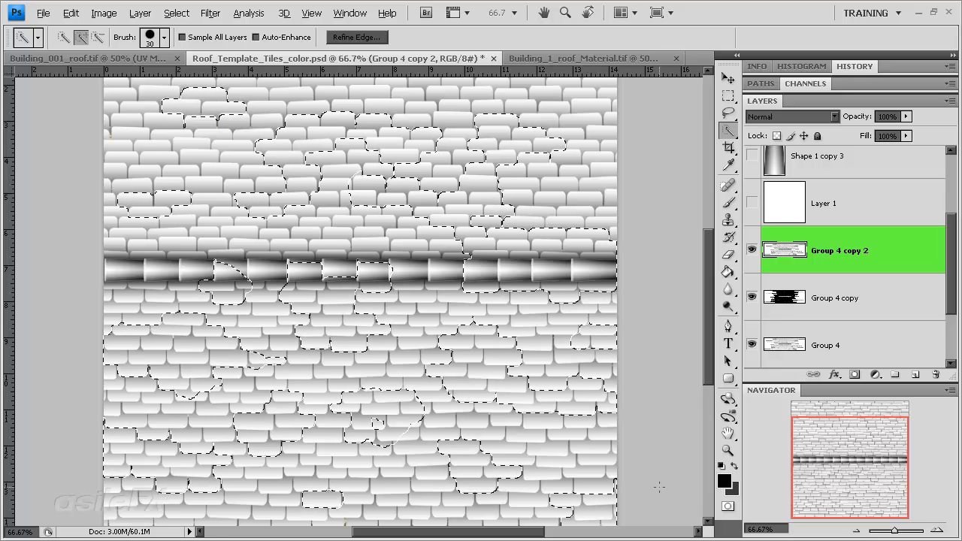
Step: Add scattered tile patches from the uppermost rows of the roof to the selection
{"action": "left_click_drag", "start_coordinate": [835, 479], "coordinate": [833, 438]}
{"action": "left_click_drag", "start_coordinate": [543, 122], "coordinate": [431, 126]}
{"action": "left_click_drag", "start_coordinate": [331, 121], "coordinate": [294, 109]}
{"action": "left_click", "coordinate": [190, 115]}
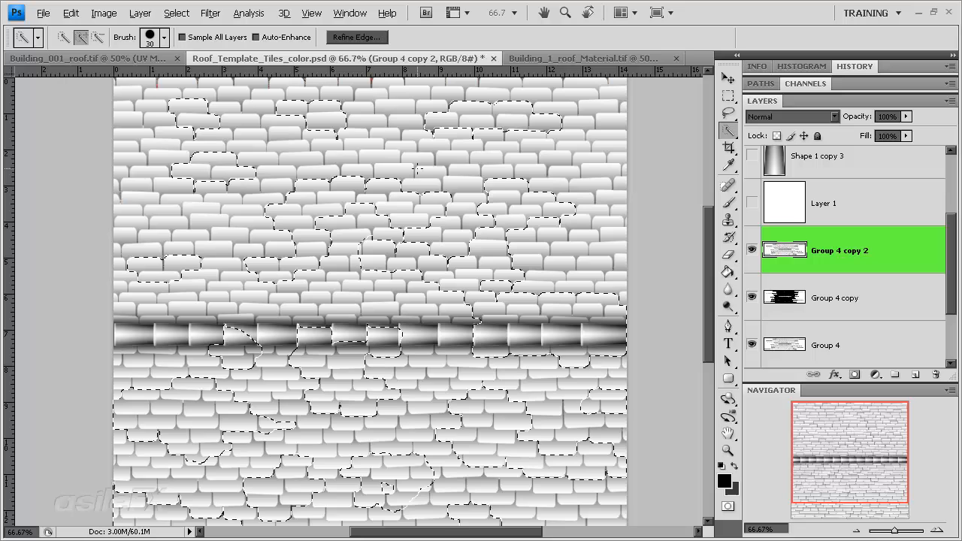
{"action": "left_click", "coordinate": [591, 177]}
{"action": "left_click", "coordinate": [133, 140]}
Step: Refine the selection edge with 85% contrast, 1.0 px feather and -1% contraction
{"action": "right_click", "coordinate": [295, 209]}
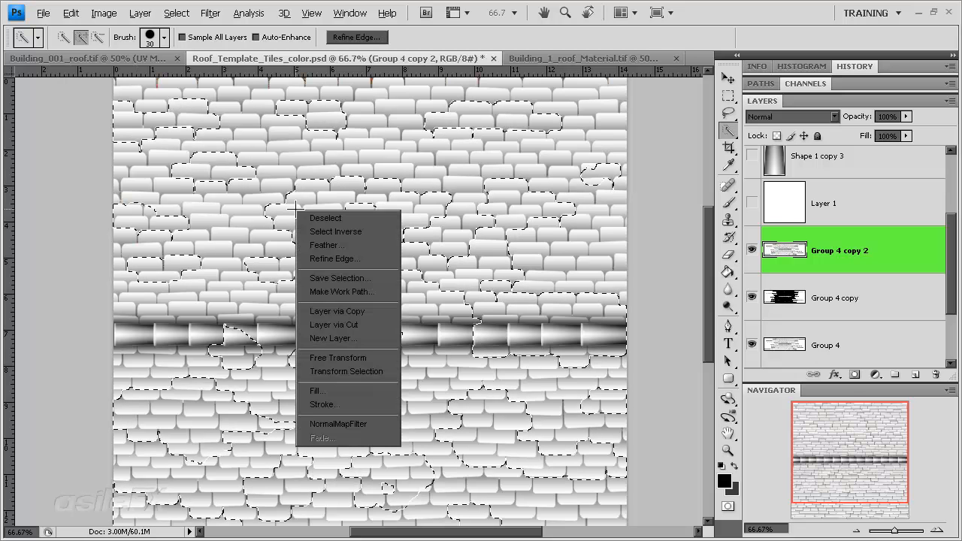
{"action": "left_click", "coordinate": [338, 258]}
{"action": "left_click", "coordinate": [735, 223]}
{"action": "left_click", "coordinate": [701, 225]}
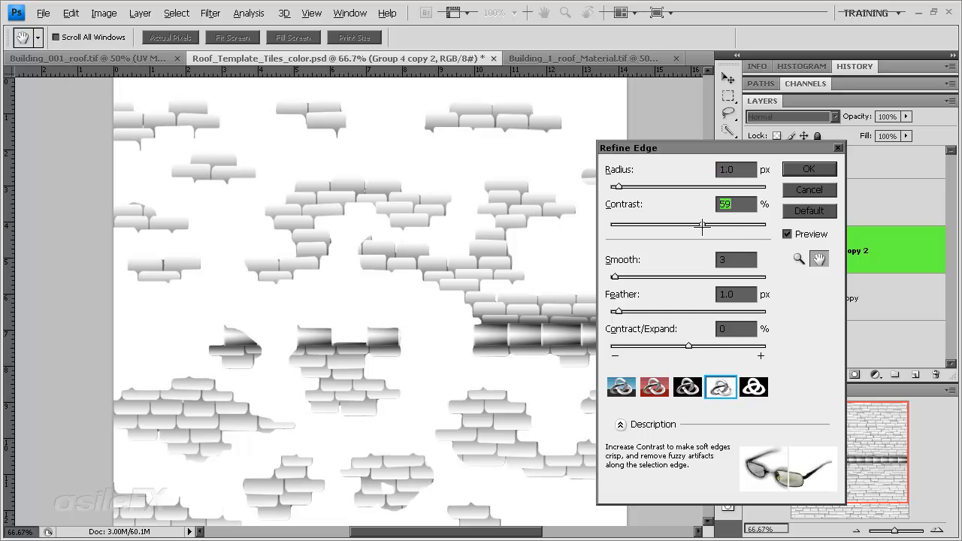
{"action": "left_click_drag", "start_coordinate": [702, 226], "coordinate": [741, 229]}
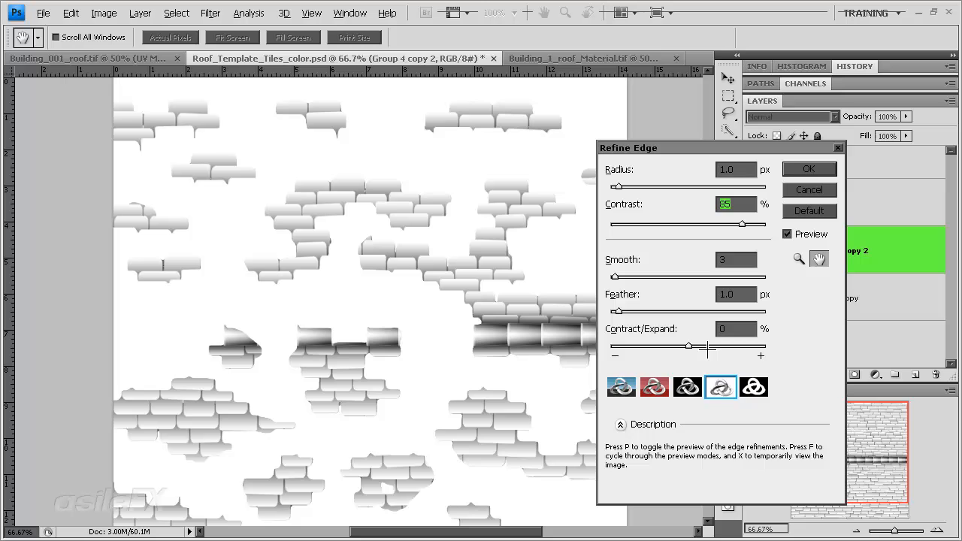
{"action": "left_click", "coordinate": [671, 310]}
{"action": "left_click_drag", "start_coordinate": [671, 311], "coordinate": [617, 311]}
{"action": "mouse_move", "coordinate": [689, 346]}
{"action": "left_mouse_down"}
{"action": "mouse_move", "coordinate": [667, 347]}
{"action": "mouse_move", "coordinate": [699, 347]}
{"action": "mouse_move", "coordinate": [678, 347]}
{"action": "mouse_move", "coordinate": [687, 347]}
{"action": "left_mouse_up"}
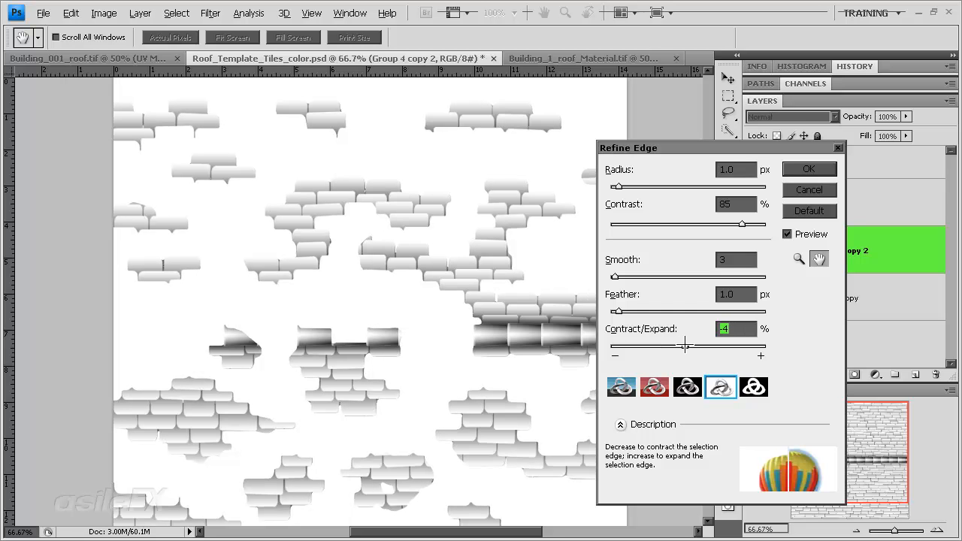
Step: Increase the edge refinement's radius and contrast, reduce its smoothing, and apply the refinement to the selection
{"action": "mouse_move", "coordinate": [617, 186]}
{"action": "left_mouse_down"}
{"action": "mouse_move", "coordinate": [595, 182]}
{"action": "mouse_move", "coordinate": [630, 187]}
{"action": "left_mouse_up"}
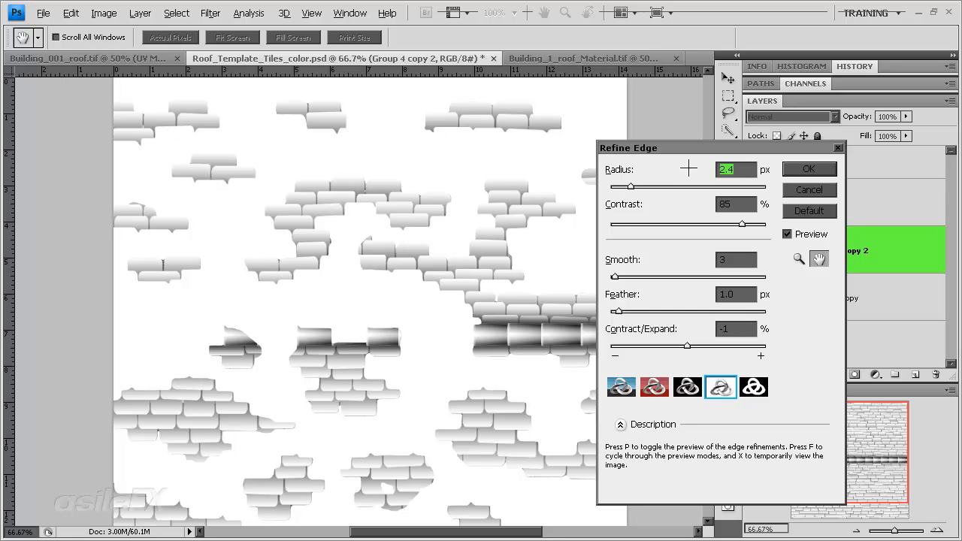
{"action": "left_click", "coordinate": [654, 186]}
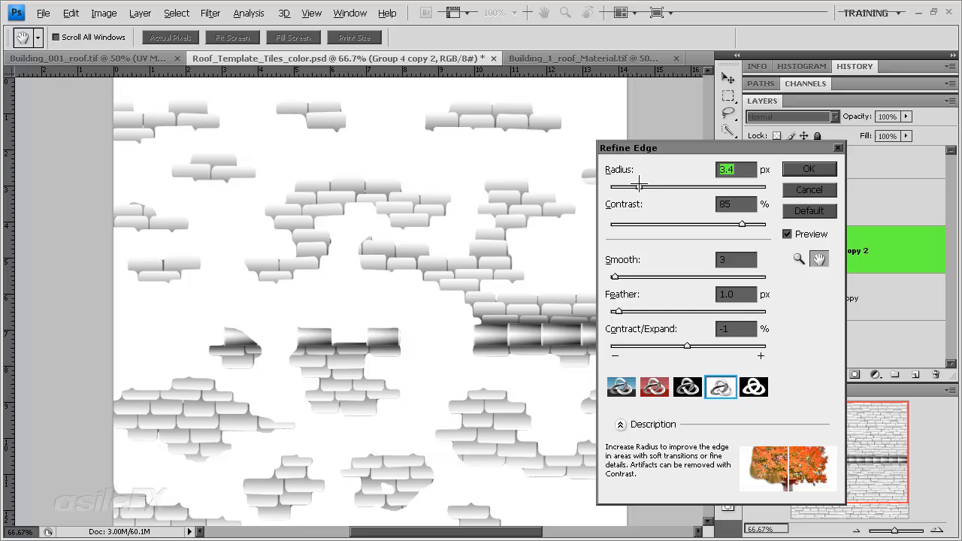
{"action": "left_click_drag", "start_coordinate": [652, 186], "coordinate": [644, 186]}
{"action": "left_click_drag", "start_coordinate": [614, 275], "coordinate": [609, 275]}
{"action": "left_click", "coordinate": [751, 224]}
{"action": "left_click", "coordinate": [809, 169]}
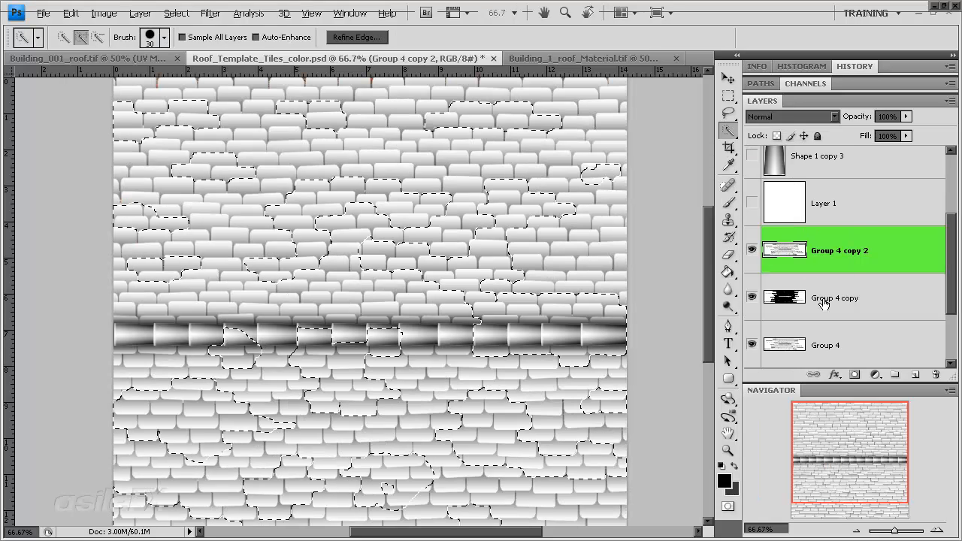
Step: Mask the Group 4 copy 2 layer to the selected tile patches and inspect the result across the roof
{"action": "left_click", "coordinate": [854, 374]}
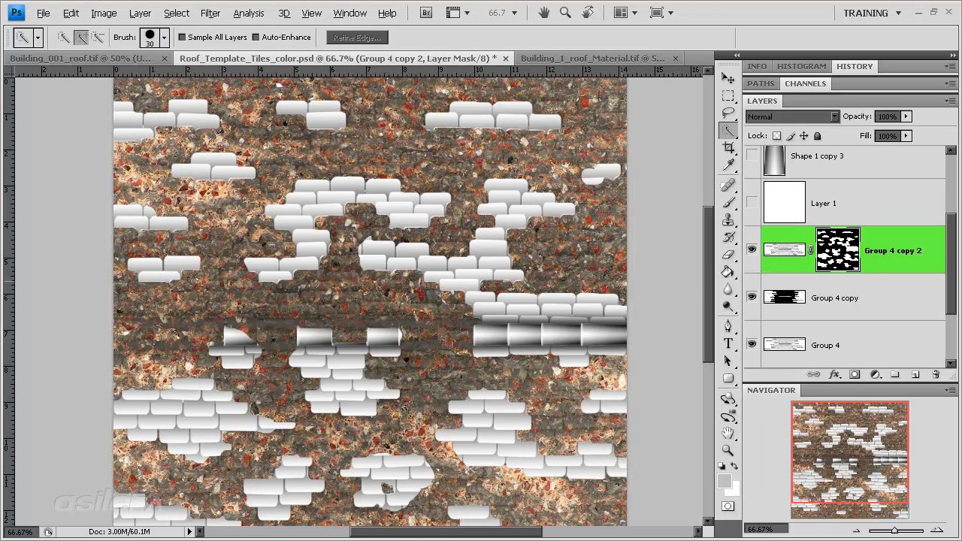
{"action": "key", "text": "m"}
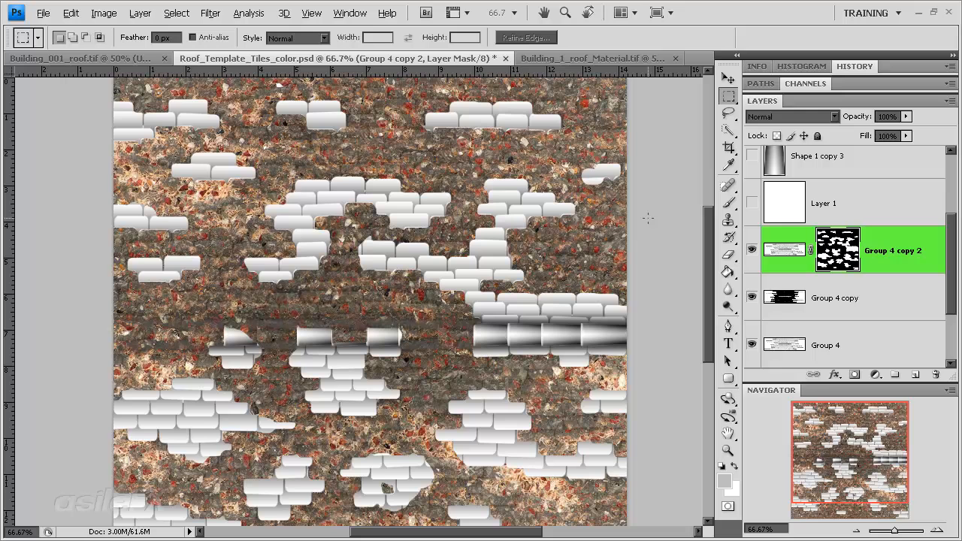
{"action": "left_click_drag", "start_coordinate": [840, 450], "coordinate": [839, 464]}
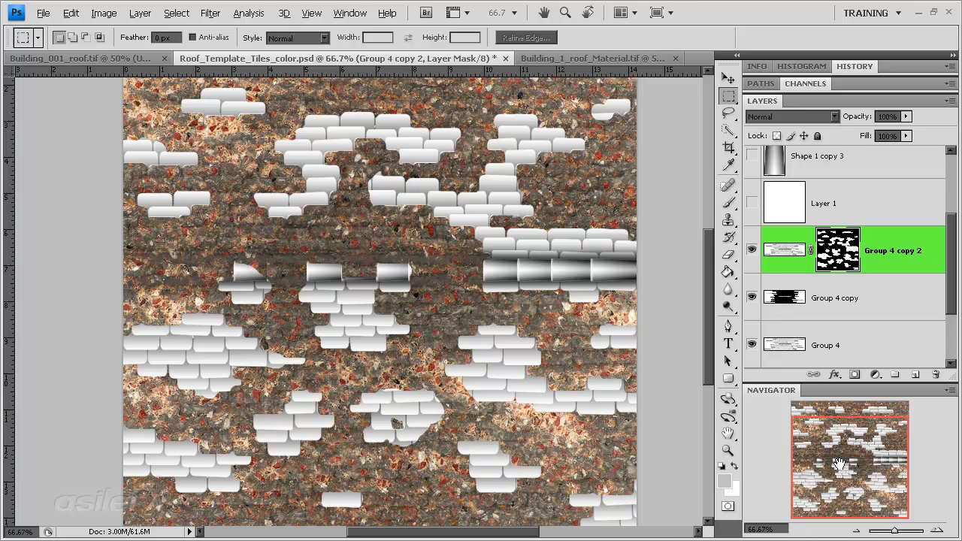
{"action": "mouse_move", "coordinate": [839, 463]}
{"action": "left_mouse_down"}
{"action": "mouse_move", "coordinate": [809, 455]}
{"action": "mouse_move", "coordinate": [837, 446]}
{"action": "left_mouse_up"}
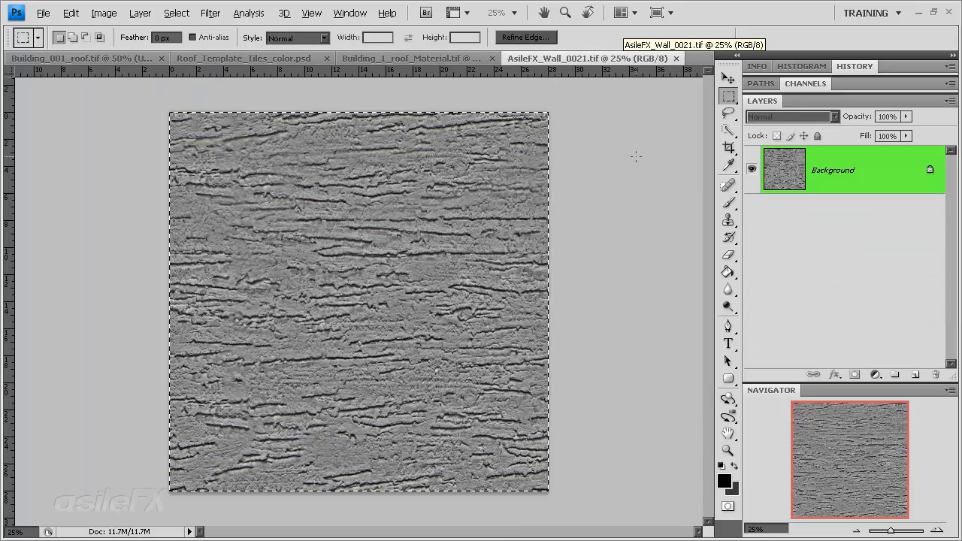
Step: Close AsileFX_Wall_0021.tif and briefly preview the wall texture on Layer 3 of the roof document
{"action": "left_click", "coordinate": [676, 58]}
{"action": "scroll", "coordinate": [791, 294], "scroll_direction": "down", "scroll_amount": 1}
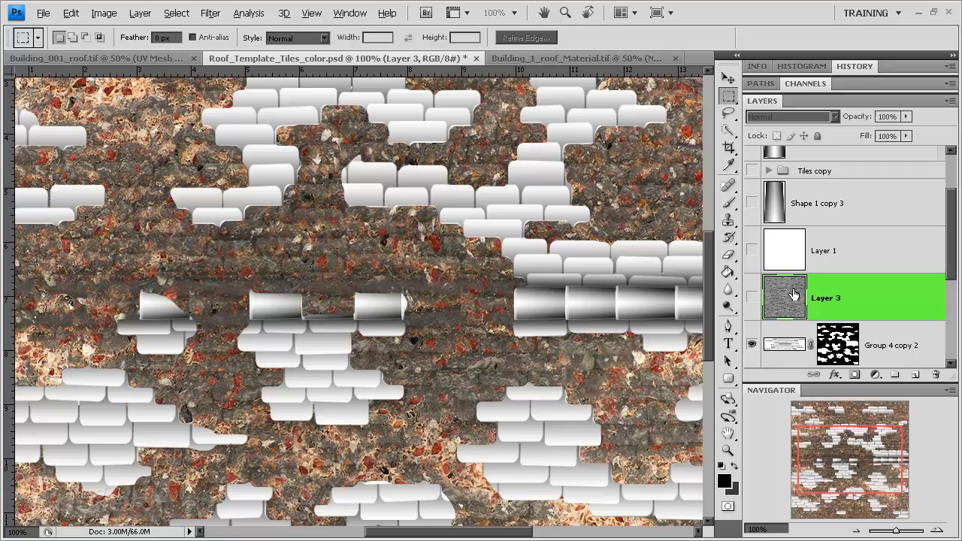
{"action": "left_click", "coordinate": [752, 297]}
{"action": "left_click", "coordinate": [752, 297]}
Step: Move the layer mask from Group 4 copy 2 onto Layer 3, showing Layer 3 in place of Group 4 copy 2
{"action": "scroll", "coordinate": [833, 319], "scroll_direction": "down", "scroll_amount": 1}
{"action": "left_click_drag", "start_coordinate": [834, 311], "coordinate": [796, 256]}
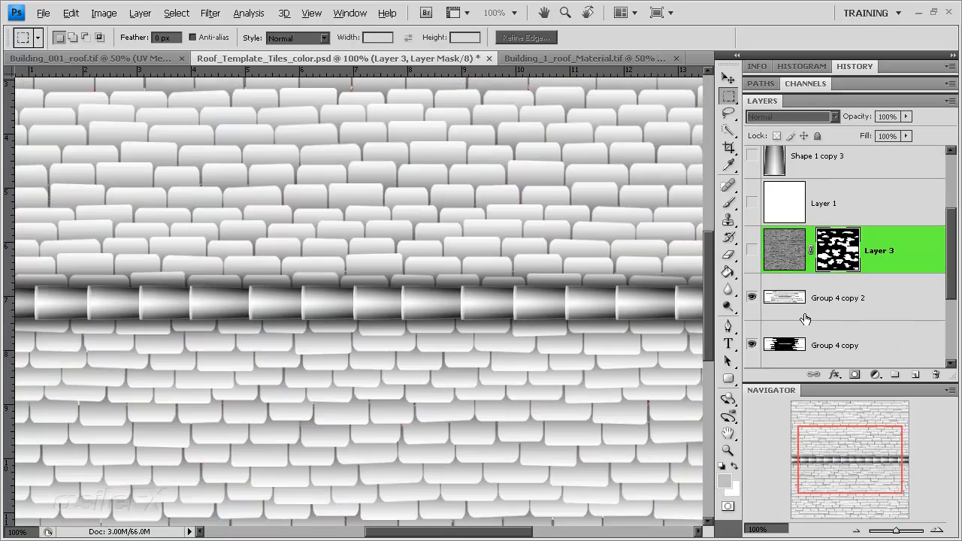
{"action": "left_click", "coordinate": [752, 297]}
{"action": "left_click", "coordinate": [752, 250]}
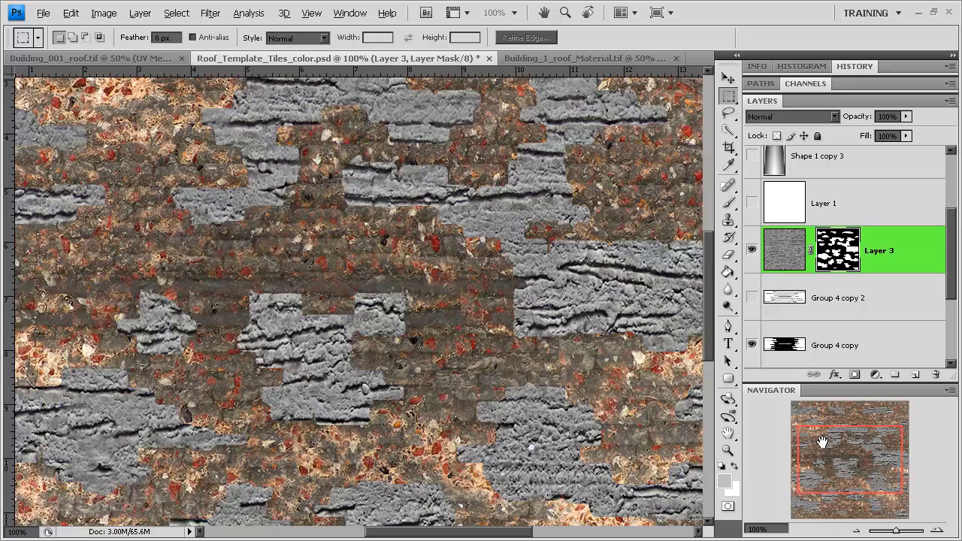
{"action": "left_click_drag", "start_coordinate": [838, 458], "coordinate": [817, 458]}
{"action": "left_click", "coordinate": [853, 531]}
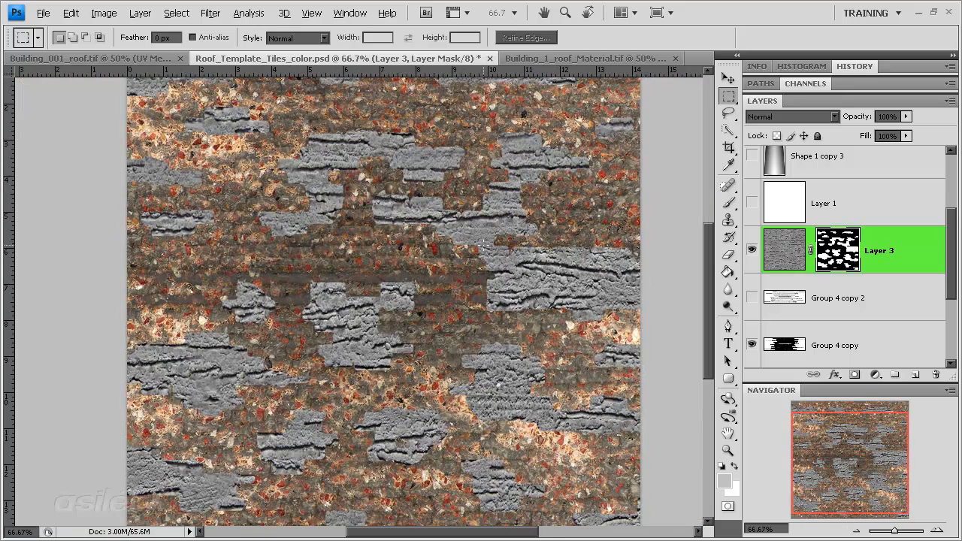
Step: Try Color Burn on Layer 3's wall texture, and then Exclusion with the layer opacity lowered to 39%
{"action": "left_click", "coordinate": [769, 256]}
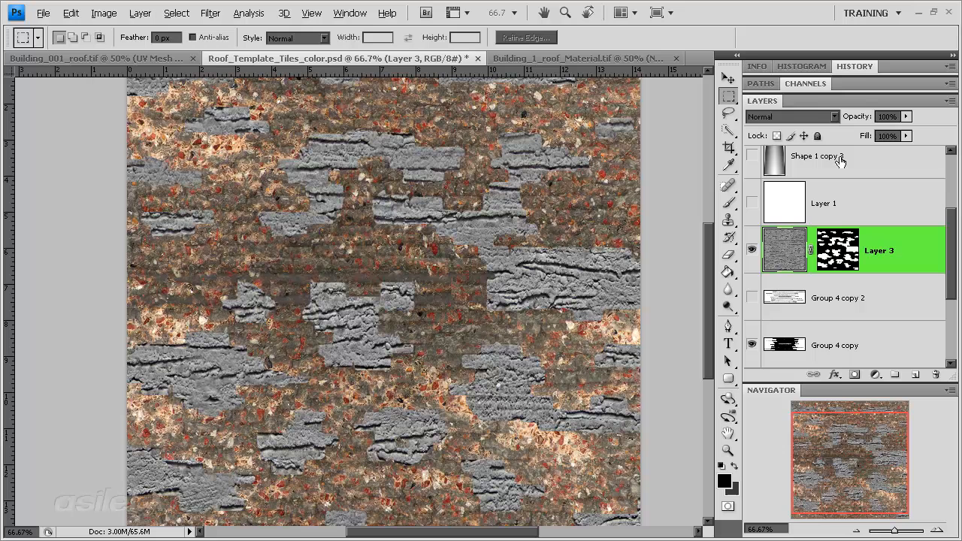
{"action": "left_click", "coordinate": [813, 115]}
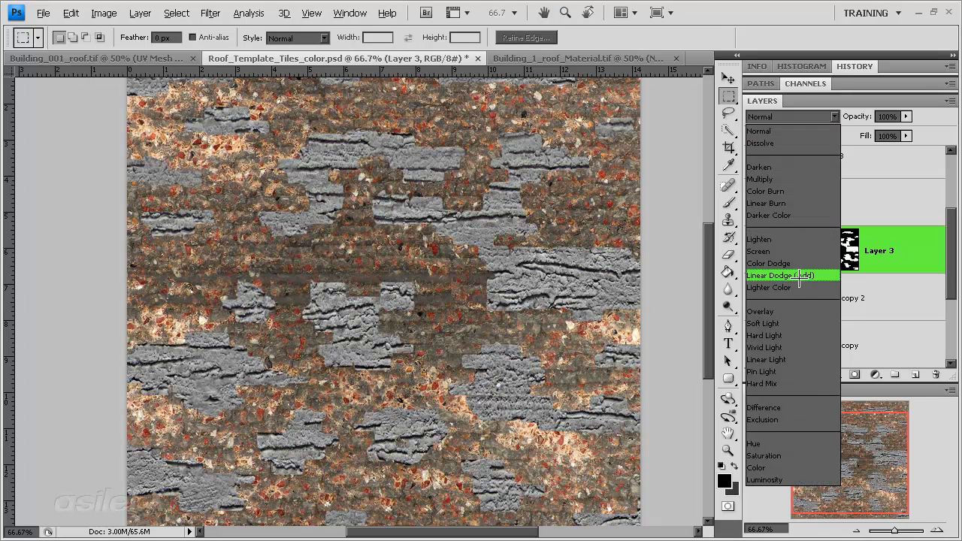
{"action": "left_click", "coordinate": [788, 191]}
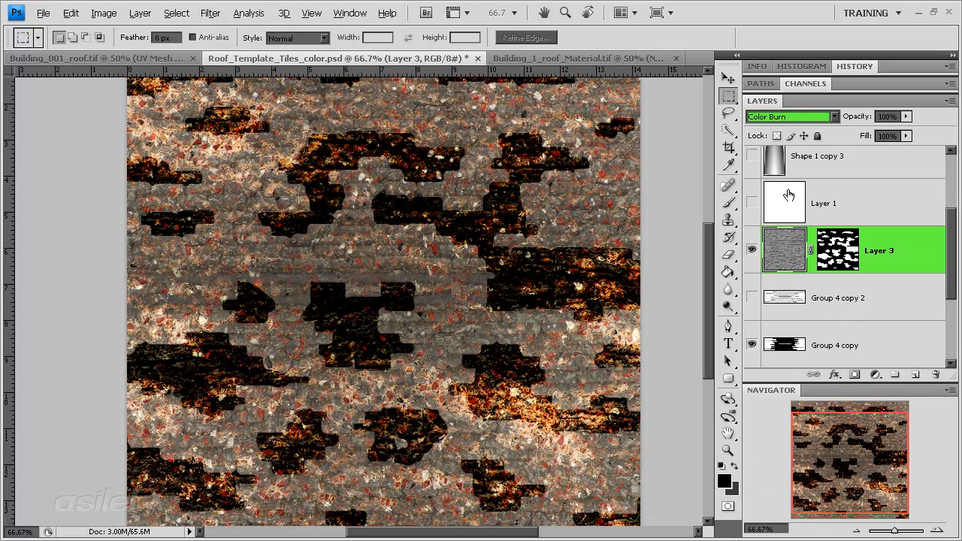
{"action": "left_click", "coordinate": [806, 117]}
{"action": "left_click", "coordinate": [795, 414]}
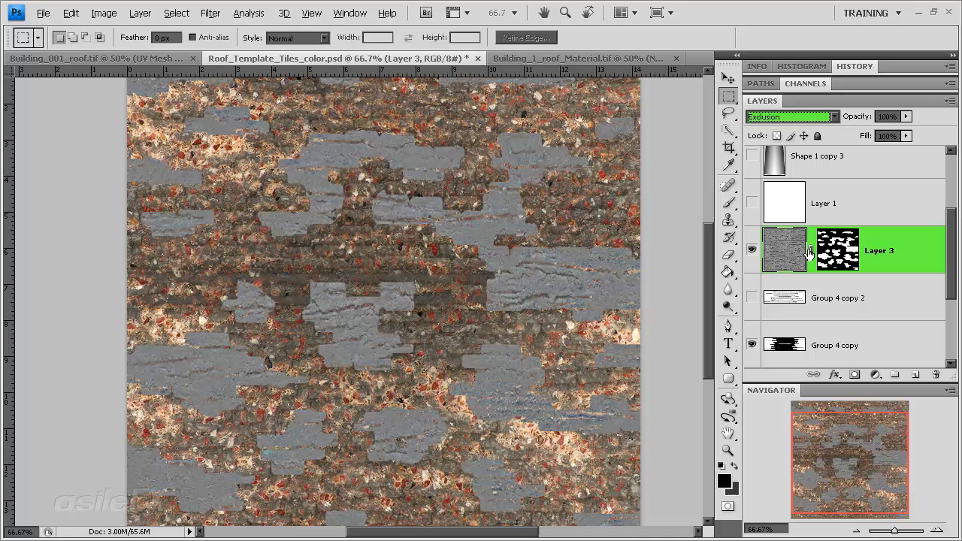
{"action": "left_click", "coordinate": [906, 117]}
{"action": "mouse_move", "coordinate": [873, 133]}
{"action": "left_mouse_down"}
{"action": "mouse_move", "coordinate": [820, 132]}
{"action": "mouse_move", "coordinate": [855, 132]}
{"action": "left_mouse_up"}
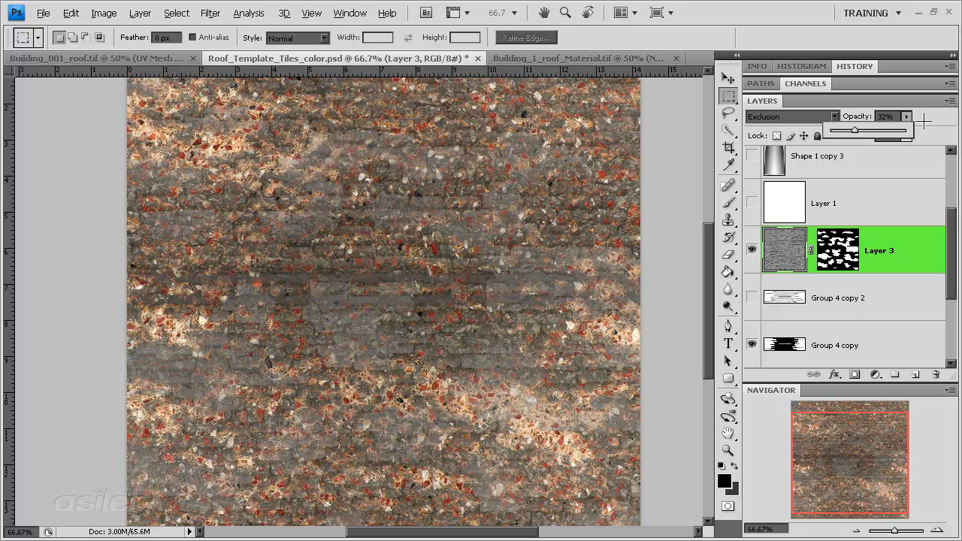
{"action": "left_click_drag", "start_coordinate": [855, 131], "coordinate": [856, 131]}
Step: Try the Difference and Linear Burn blend modes on Layer 3
{"action": "left_click", "coordinate": [796, 116]}
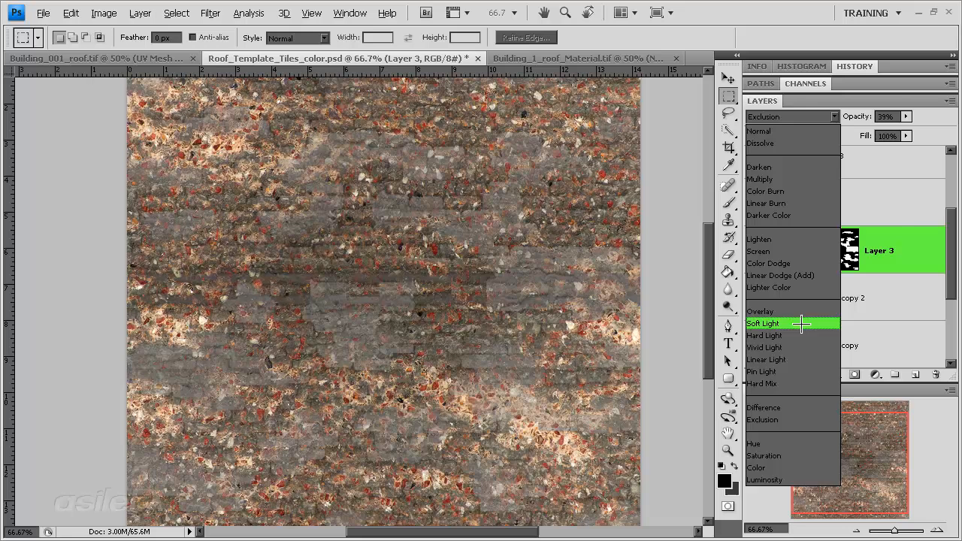
{"action": "left_click", "coordinate": [795, 407]}
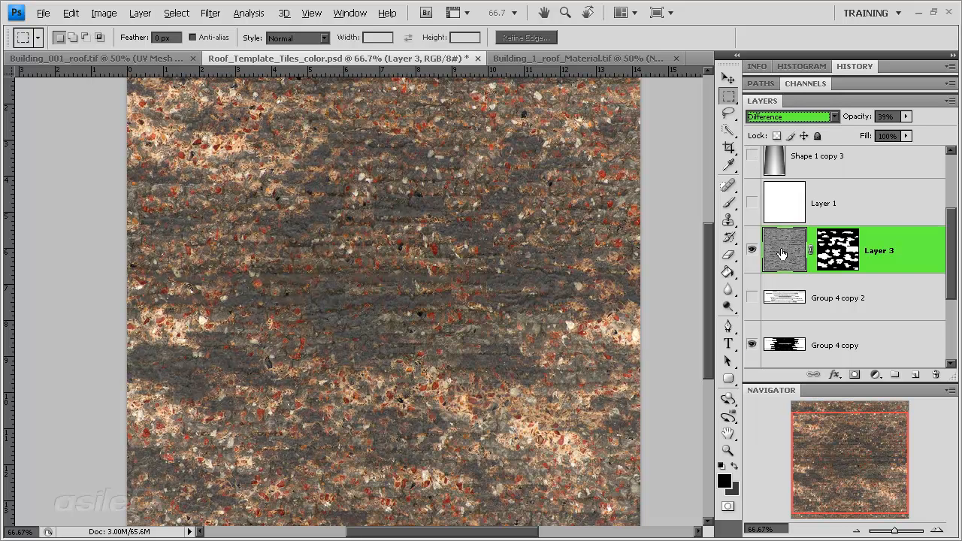
{"action": "left_click", "coordinate": [815, 116]}
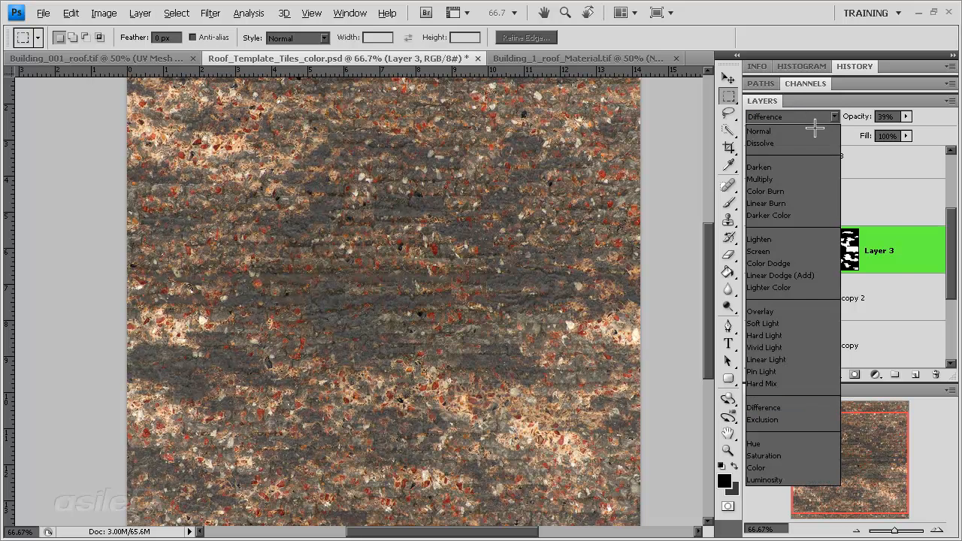
{"action": "left_click", "coordinate": [798, 204]}
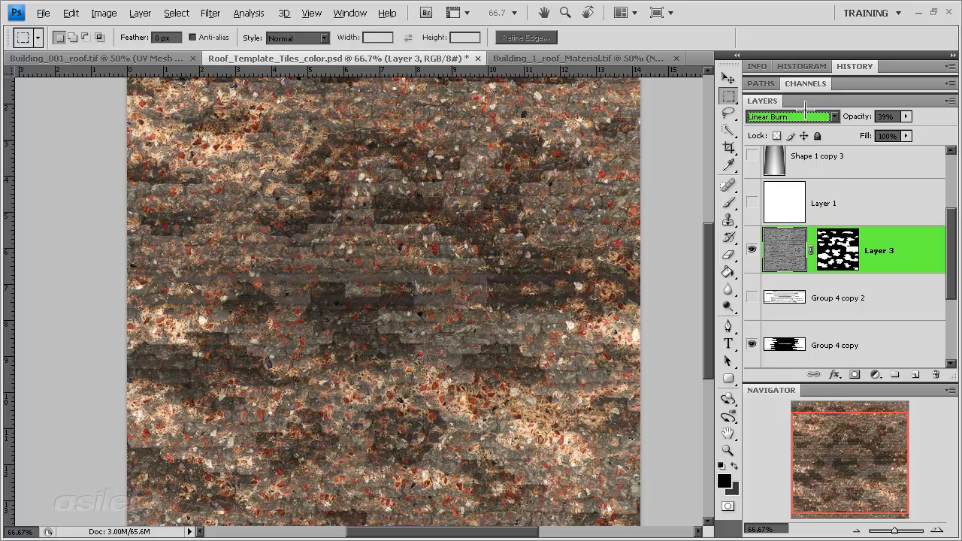
Step: Set Layer 3's blend mode to Color Burn and its opacity to 18%
{"action": "left_click", "coordinate": [803, 118]}
{"action": "left_click", "coordinate": [788, 191]}
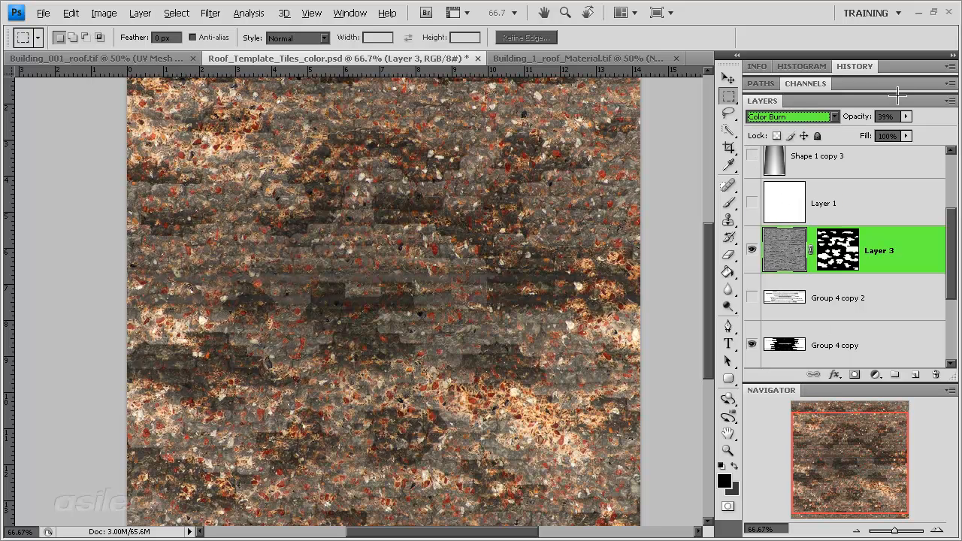
{"action": "left_click", "coordinate": [906, 116]}
{"action": "mouse_move", "coordinate": [906, 115]}
{"action": "left_mouse_down"}
{"action": "mouse_move", "coordinate": [861, 130]}
{"action": "mouse_move", "coordinate": [884, 129]}
{"action": "left_mouse_up"}
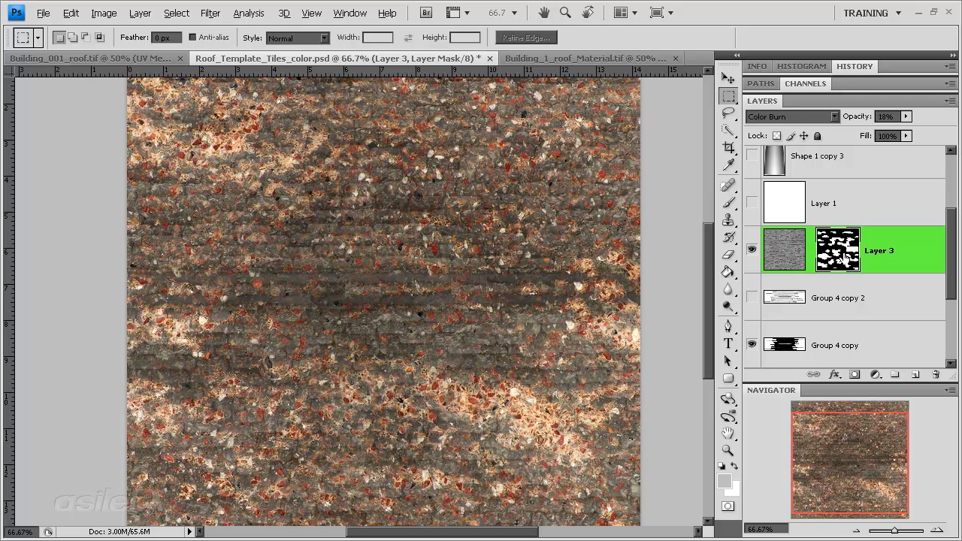
Step: Invert Layer 3's layer mask and inspect the effect on the roof tiles up close
{"action": "key", "text": "ctrl+i"}
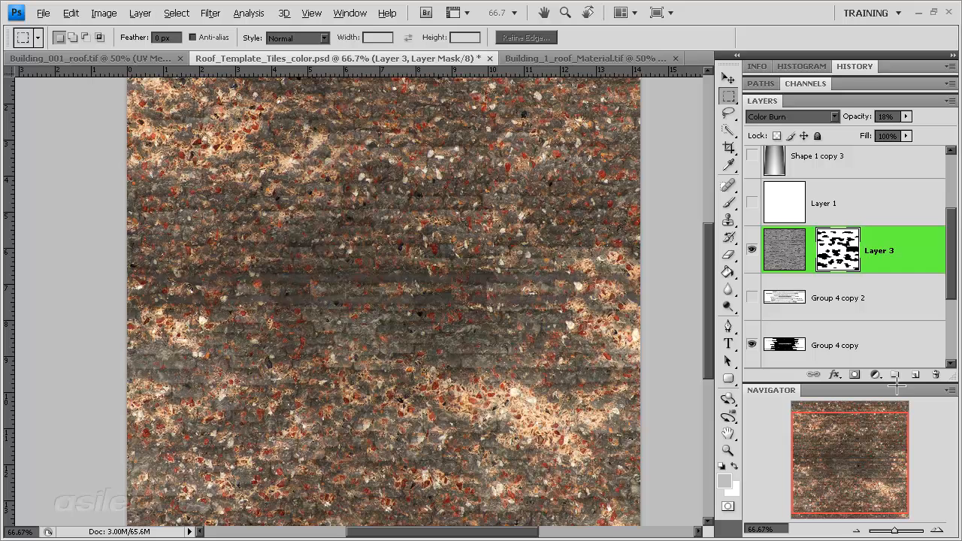
{"action": "left_click_drag", "start_coordinate": [842, 447], "coordinate": [842, 456]}
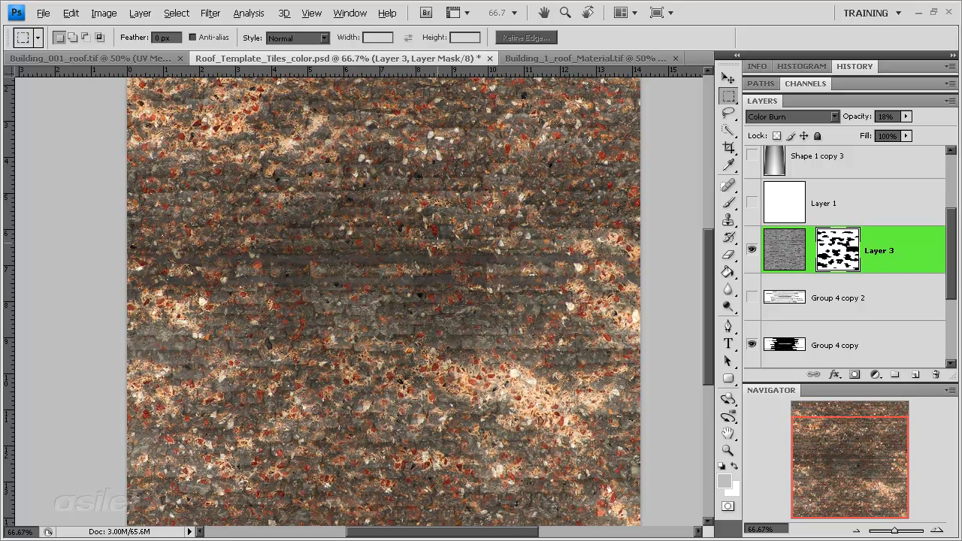
{"action": "left_click", "coordinate": [937, 530]}
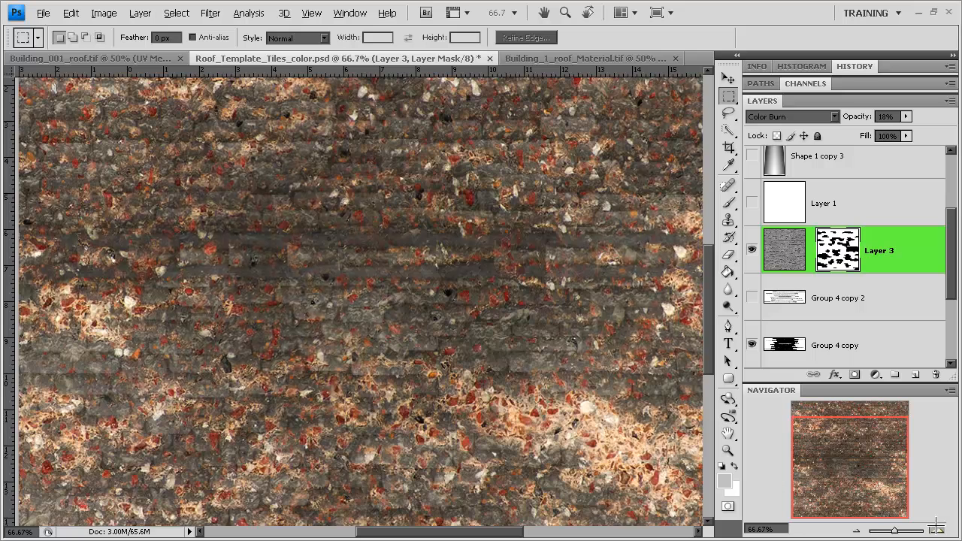
{"action": "left_click_drag", "start_coordinate": [822, 473], "coordinate": [821, 492]}
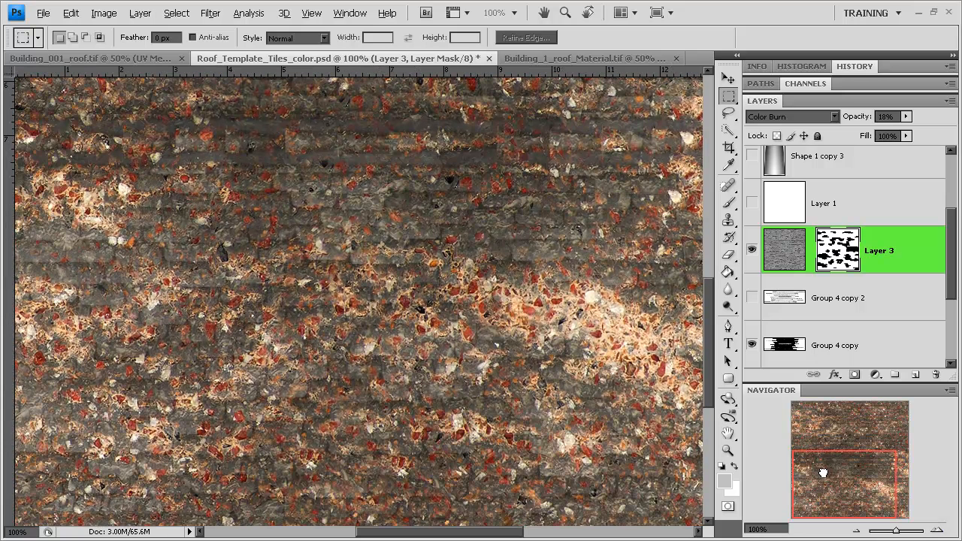
Step: Start a Replace Color adjustment on the Layer 2 stone photo and sample a red stone in the image
{"action": "scroll", "coordinate": [851, 262], "scroll_direction": "down", "scroll_amount": 1}
{"action": "scroll", "coordinate": [841, 248], "scroll_direction": "up", "scroll_amount": 2}
{"action": "scroll", "coordinate": [850, 308], "scroll_direction": "down", "scroll_amount": 4}
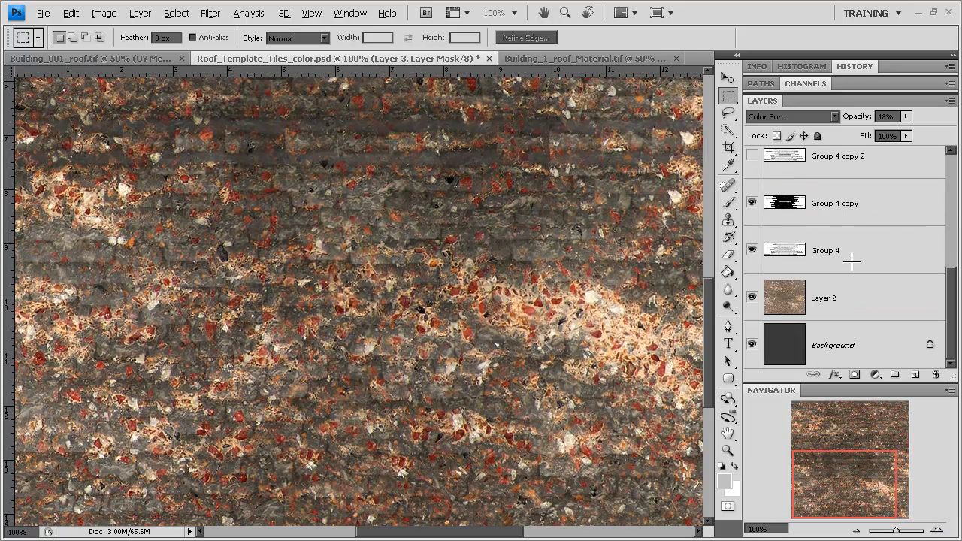
{"action": "left_click", "coordinate": [853, 304]}
{"action": "left_click", "coordinate": [103, 13]}
{"action": "mouse_move", "coordinate": [126, 50]}
{"action": "left_click", "coordinate": [355, 330]}
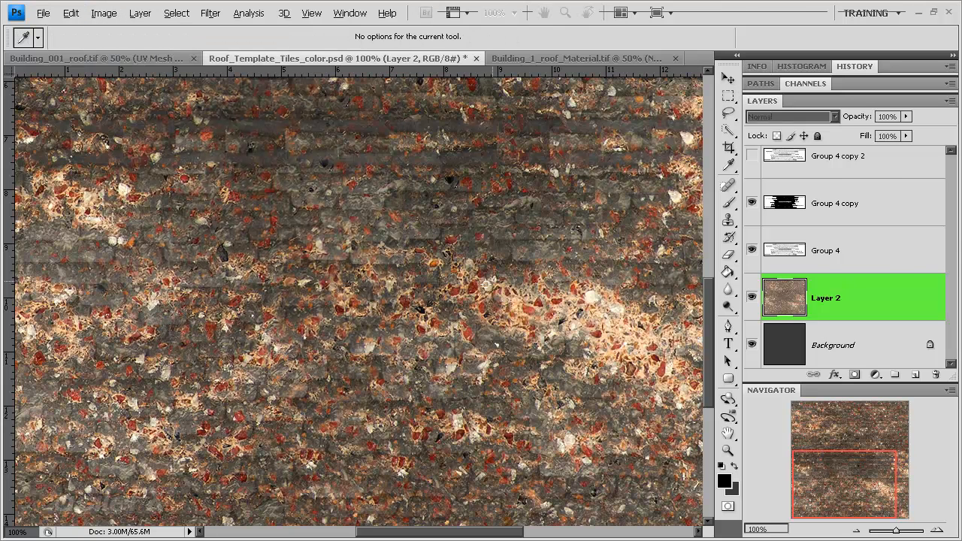
{"action": "left_click", "coordinate": [448, 296]}
Step: Shift the sampled red stones towards a duller orange-brown and apply the colour replacement
{"action": "mouse_move", "coordinate": [578, 199]}
{"action": "left_mouse_down"}
{"action": "mouse_move", "coordinate": [549, 200]}
{"action": "mouse_move", "coordinate": [575, 200]}
{"action": "left_mouse_up"}
{"action": "mouse_move", "coordinate": [600, 441]}
{"action": "left_mouse_down"}
{"action": "mouse_move", "coordinate": [622, 441]}
{"action": "mouse_move", "coordinate": [603, 441]}
{"action": "left_mouse_up"}
{"action": "left_click_drag", "start_coordinate": [609, 442], "coordinate": [617, 442]}
{"action": "left_click_drag", "start_coordinate": [569, 474], "coordinate": [546, 474]}
{"action": "left_click_drag", "start_coordinate": [623, 508], "coordinate": [591, 506]}
{"action": "mouse_move", "coordinate": [545, 474]}
{"action": "left_mouse_down"}
{"action": "mouse_move", "coordinate": [503, 472]}
{"action": "mouse_move", "coordinate": [577, 474]}
{"action": "mouse_move", "coordinate": [540, 474]}
{"action": "mouse_move", "coordinate": [553, 474]}
{"action": "left_mouse_up"}
{"action": "mouse_move", "coordinate": [575, 200]}
{"action": "left_mouse_down"}
{"action": "mouse_move", "coordinate": [609, 200]}
{"action": "mouse_move", "coordinate": [548, 195]}
{"action": "mouse_move", "coordinate": [600, 199]}
{"action": "mouse_move", "coordinate": [570, 199]}
{"action": "left_mouse_up"}
{"action": "left_click", "coordinate": [448, 240]}
{"action": "left_click", "coordinate": [710, 110]}
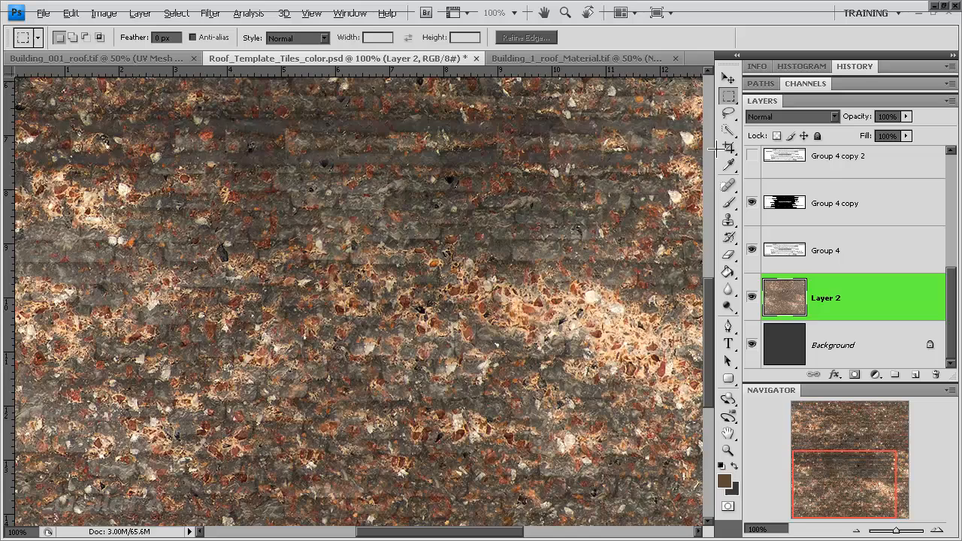
Step: Set Layer 3's opacity to 100% and its fill to 18%
{"action": "left_click", "coordinate": [852, 529]}
{"action": "left_click", "coordinate": [851, 529]}
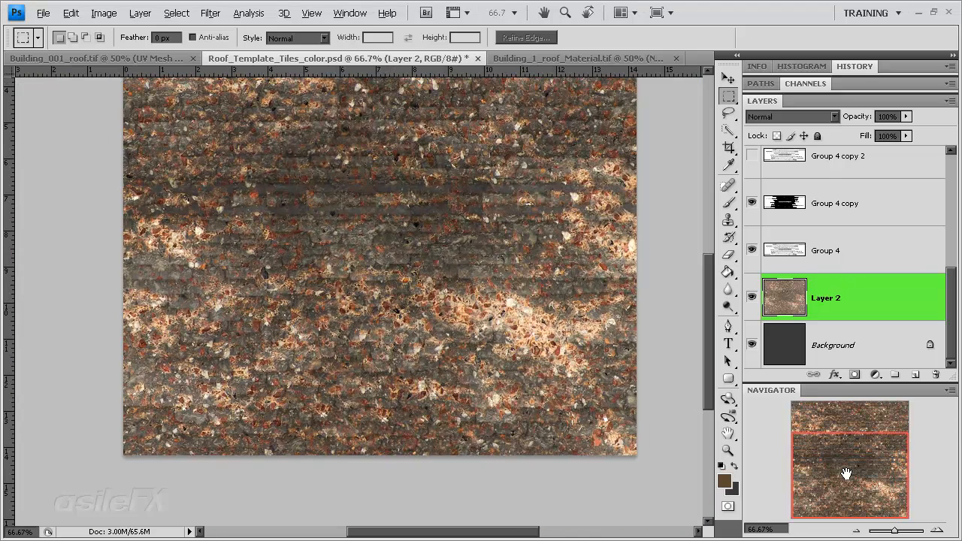
{"action": "left_click_drag", "start_coordinate": [845, 454], "coordinate": [843, 439]}
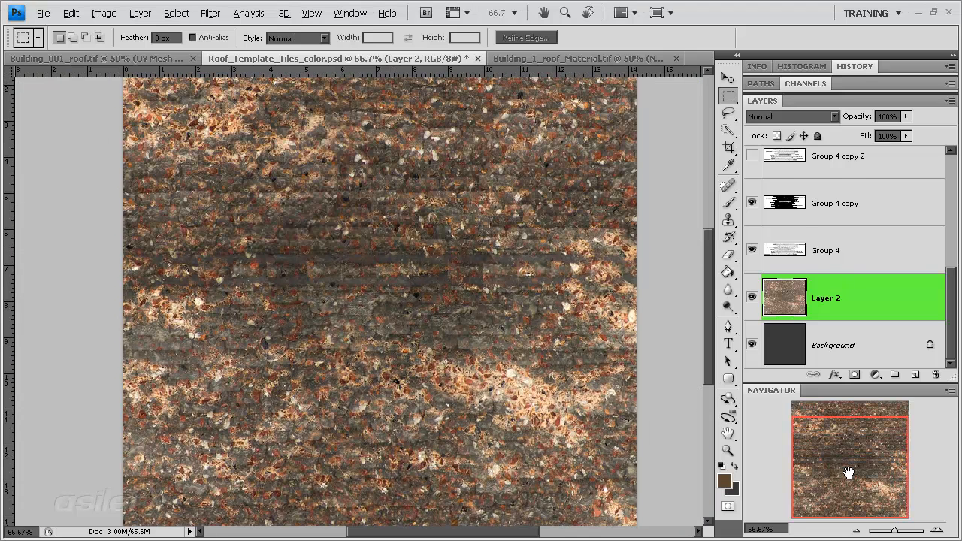
{"action": "key", "text": "alt+bracketright"}
{"action": "key", "text": "alt+bracketright"}
{"action": "key", "text": "alt+bracketright"}
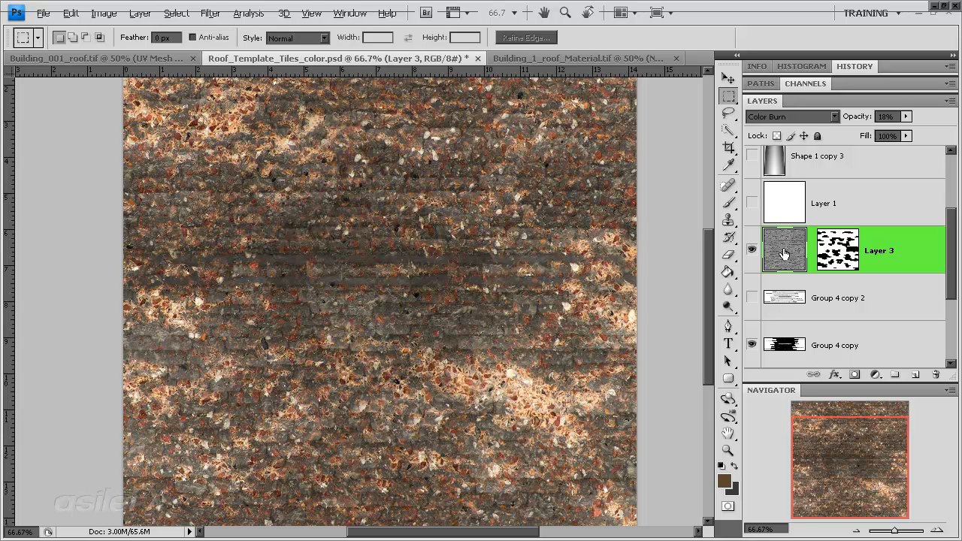
{"action": "left_click", "coordinate": [897, 113]}
{"action": "type", "text": "100"}
{"action": "key", "text": "Return"}
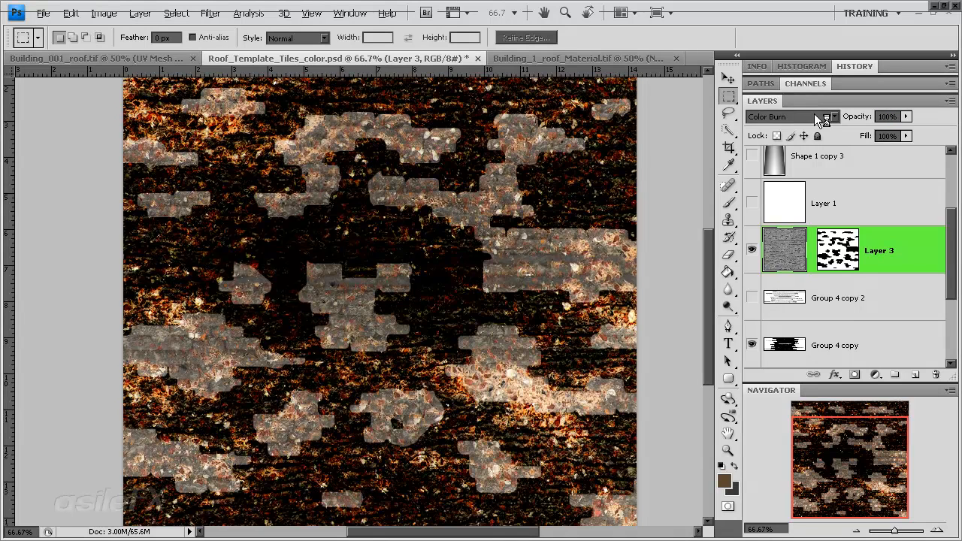
{"action": "left_click", "coordinate": [887, 134]}
{"action": "type", "text": "18"}
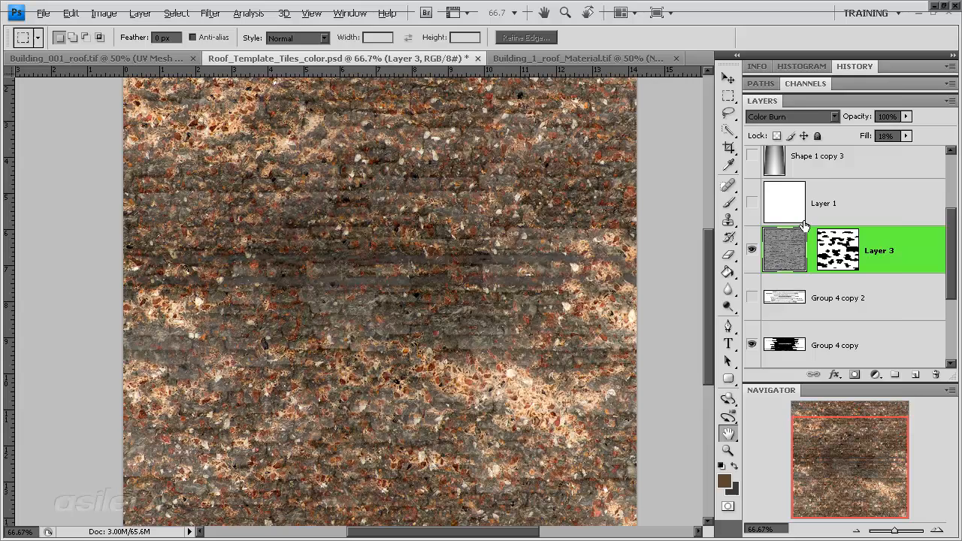
Step: Add a drop shadow to Layer 3 with 0 px distance, 0% spread and 13 px size
{"action": "double_click", "coordinate": [892, 235]}
{"action": "left_click", "coordinate": [466, 149]}
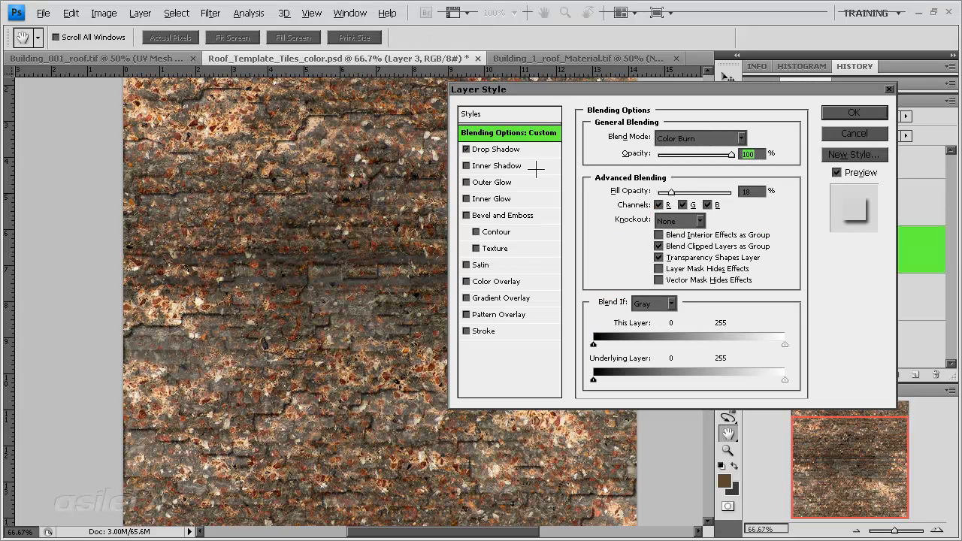
{"action": "left_click", "coordinate": [511, 149]}
{"action": "left_click_drag", "start_coordinate": [648, 198], "coordinate": [660, 229]}
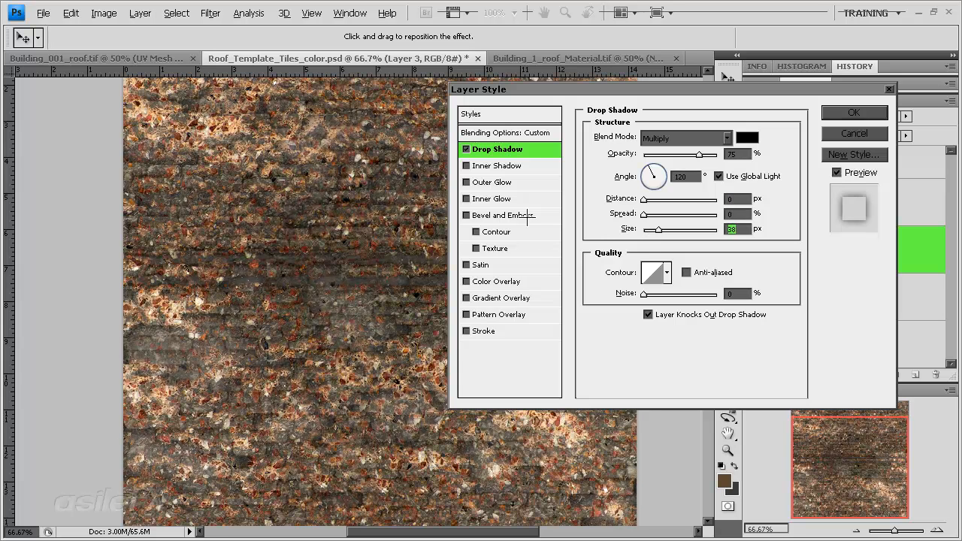
{"action": "mouse_move", "coordinate": [639, 199]}
{"action": "left_mouse_down"}
{"action": "mouse_move", "coordinate": [674, 199]}
{"action": "mouse_move", "coordinate": [642, 199]}
{"action": "mouse_move", "coordinate": [657, 214]}
{"action": "mouse_move", "coordinate": [646, 214]}
{"action": "mouse_move", "coordinate": [652, 230]}
{"action": "mouse_move", "coordinate": [642, 214]}
{"action": "left_mouse_up"}
{"action": "left_click", "coordinate": [665, 229]}
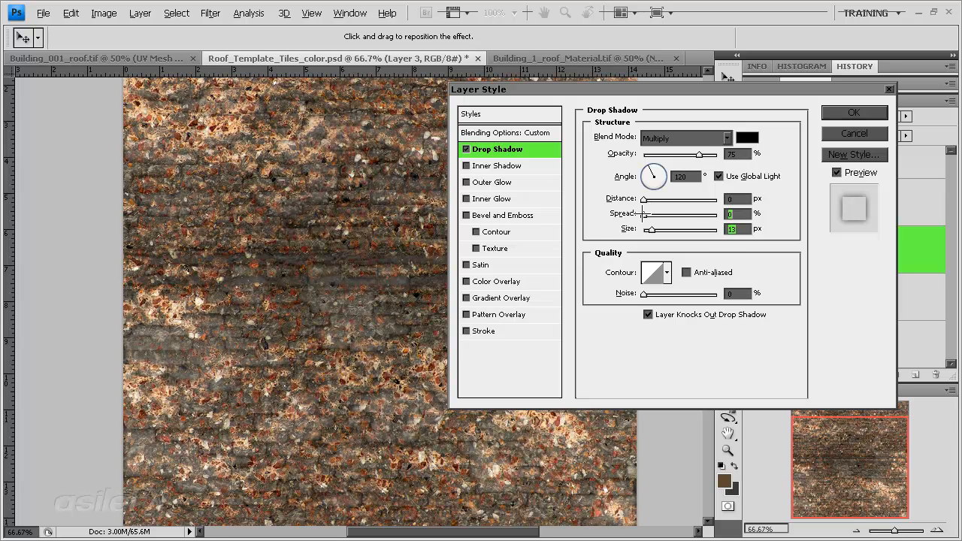
Step: Add a Color Burn inner shadow to Layer 3 with 7% opacity, 0 px distance, 0% choke and 43 px size, and apply the layer style
{"action": "left_click", "coordinate": [496, 165]}
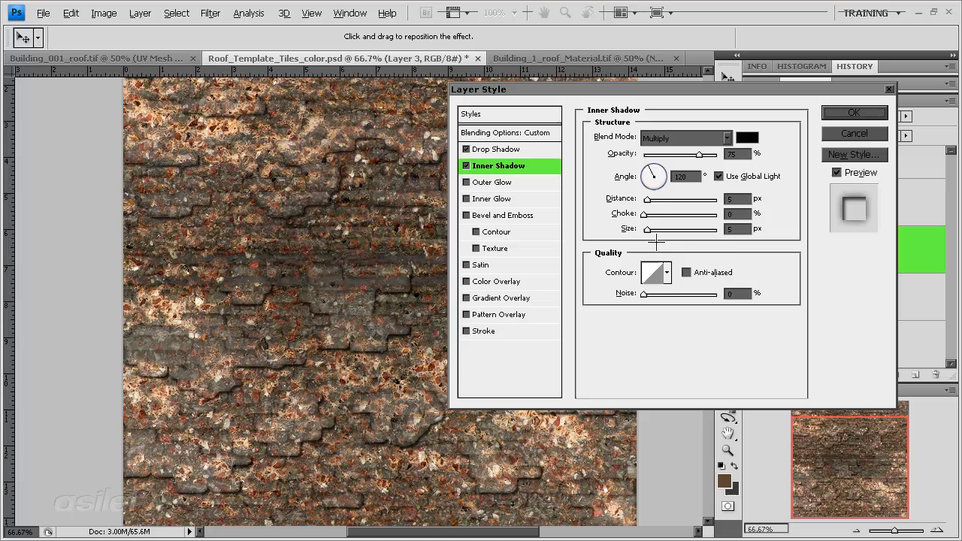
{"action": "left_click", "coordinate": [672, 139]}
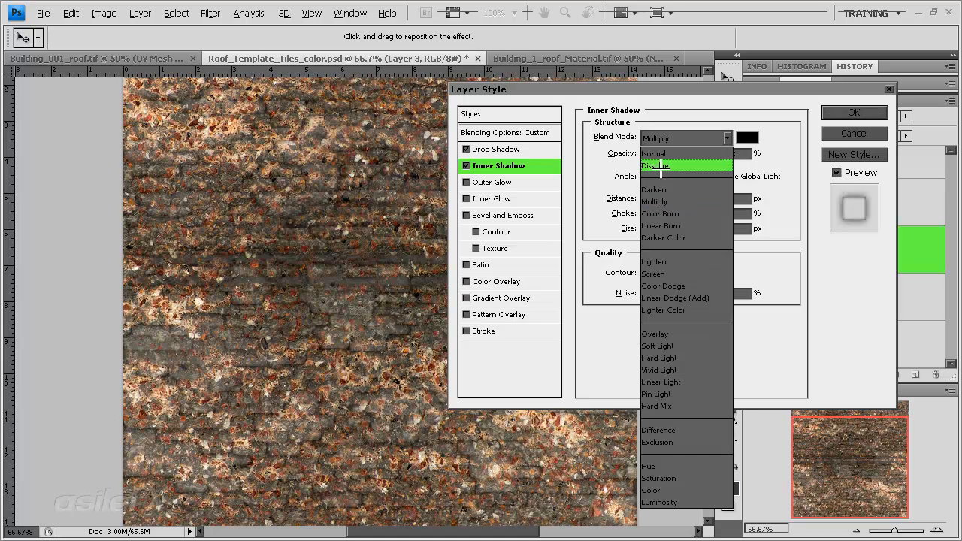
{"action": "left_click", "coordinate": [660, 213]}
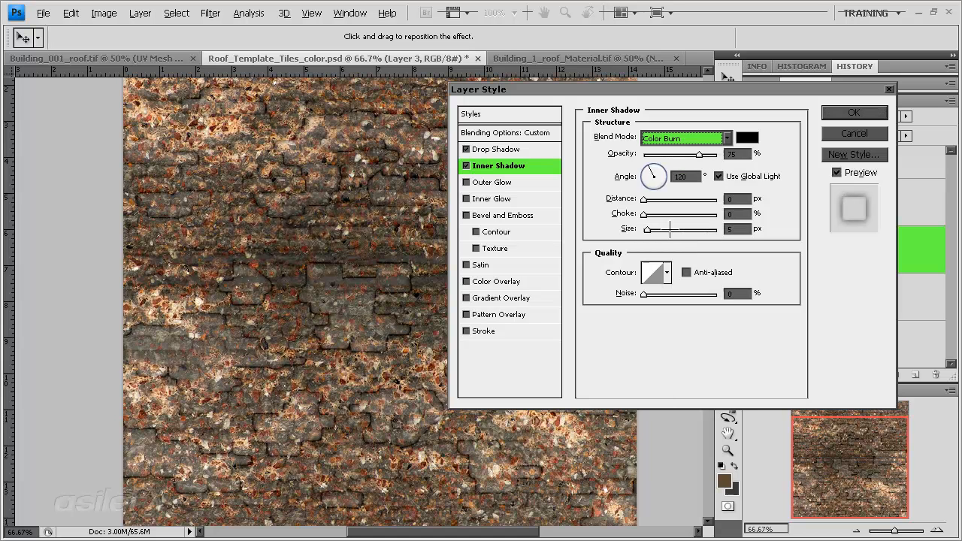
{"action": "mouse_move", "coordinate": [645, 230]}
{"action": "left_mouse_down"}
{"action": "mouse_move", "coordinate": [654, 230]}
{"action": "mouse_move", "coordinate": [651, 215]}
{"action": "left_mouse_up"}
{"action": "left_click", "coordinate": [646, 154]}
{"action": "left_click_drag", "start_coordinate": [650, 150], "coordinate": [630, 154]}
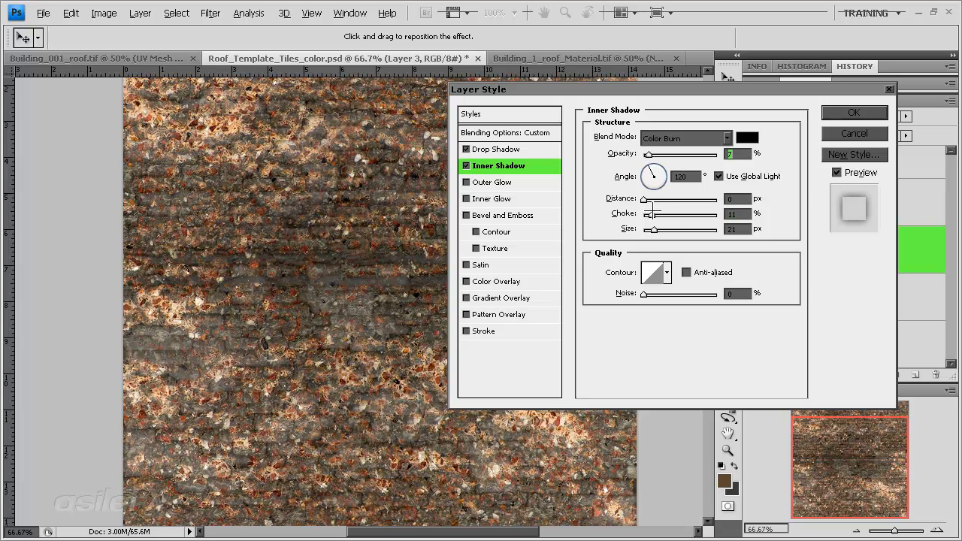
{"action": "mouse_move", "coordinate": [653, 229]}
{"action": "left_mouse_down"}
{"action": "mouse_move", "coordinate": [645, 215]}
{"action": "mouse_move", "coordinate": [671, 229]}
{"action": "mouse_move", "coordinate": [661, 229]}
{"action": "left_mouse_up"}
{"action": "key", "text": "Return"}
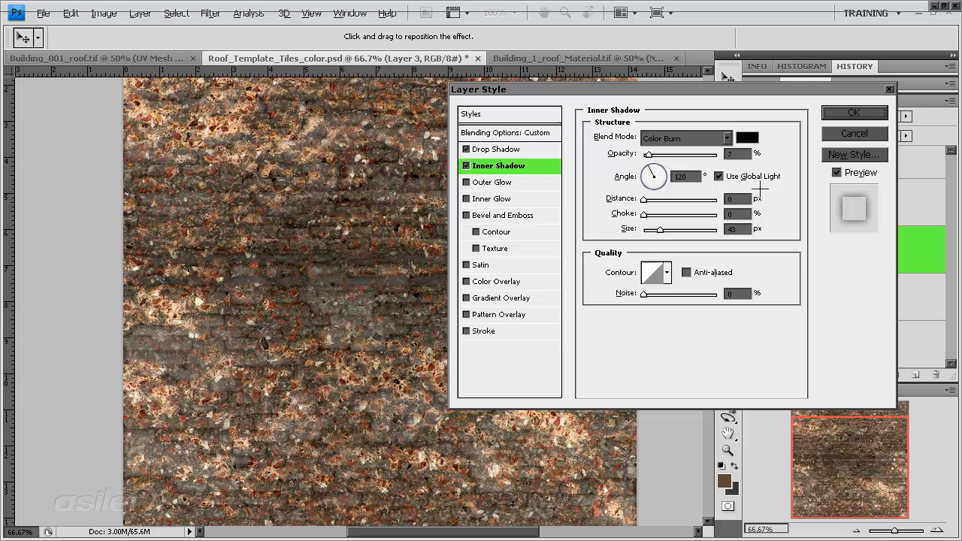
{"action": "left_click", "coordinate": [839, 112]}
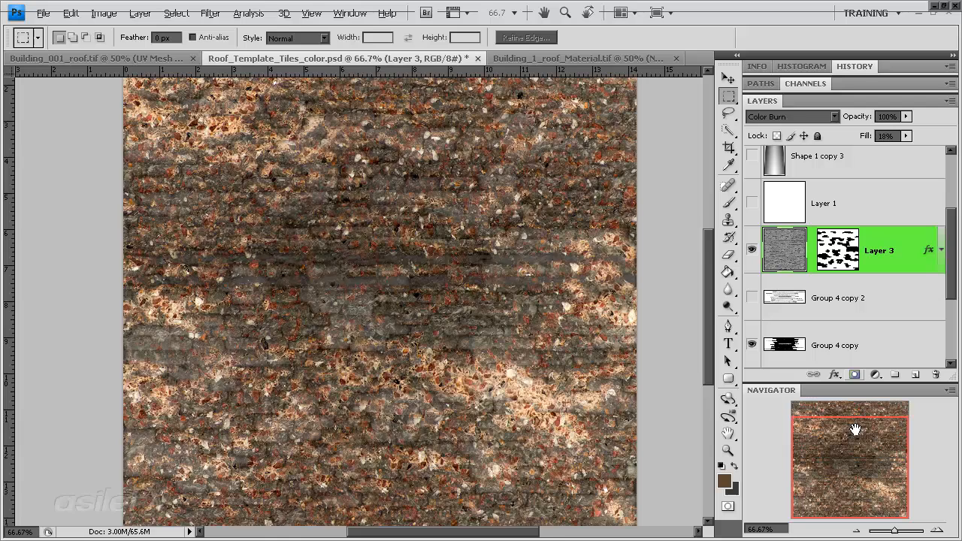
{"action": "mouse_move", "coordinate": [827, 434]}
{"action": "left_mouse_down"}
{"action": "mouse_move", "coordinate": [844, 414]}
{"action": "mouse_move", "coordinate": [826, 416]}
{"action": "left_mouse_up"}
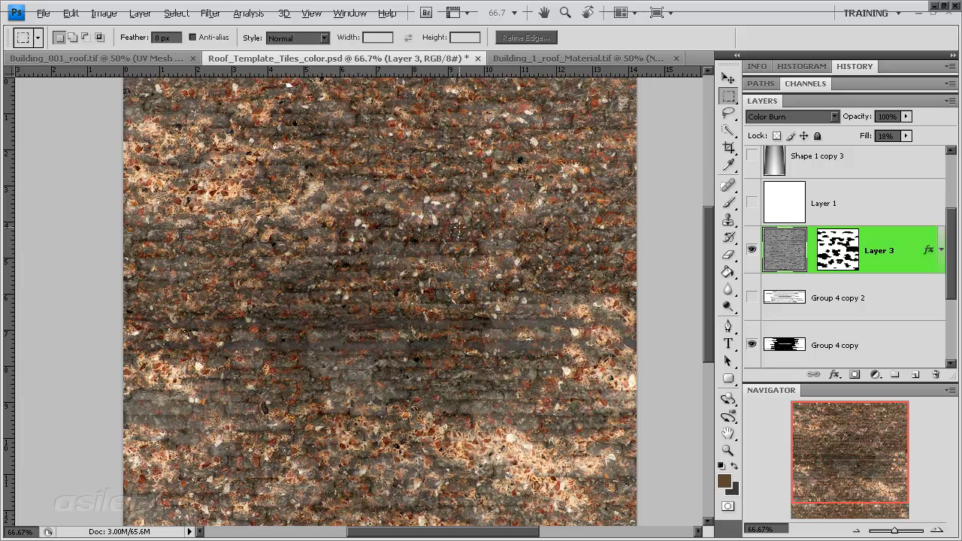
{"action": "left_click", "coordinate": [103, 14]}
{"action": "mouse_move", "coordinate": [132, 49]}
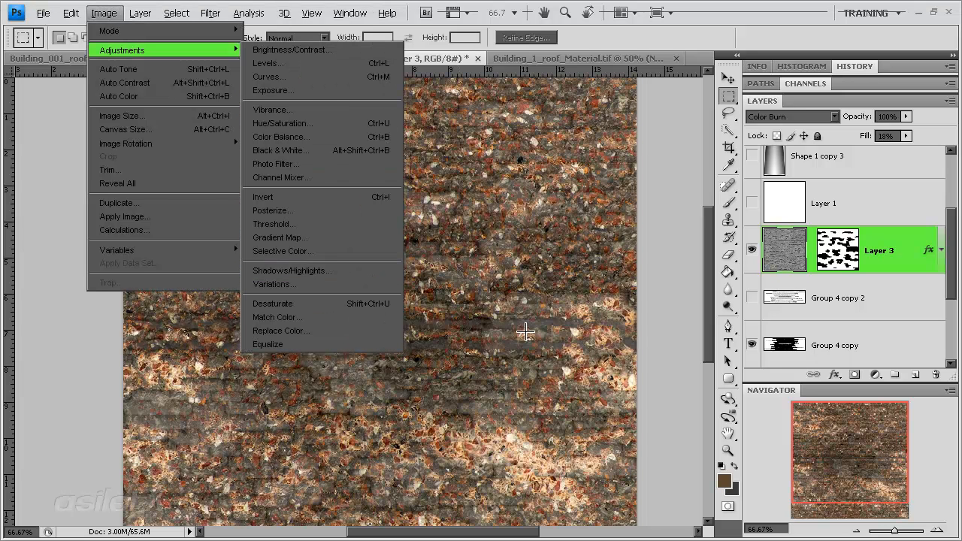
{"action": "left_click", "coordinate": [819, 481]}
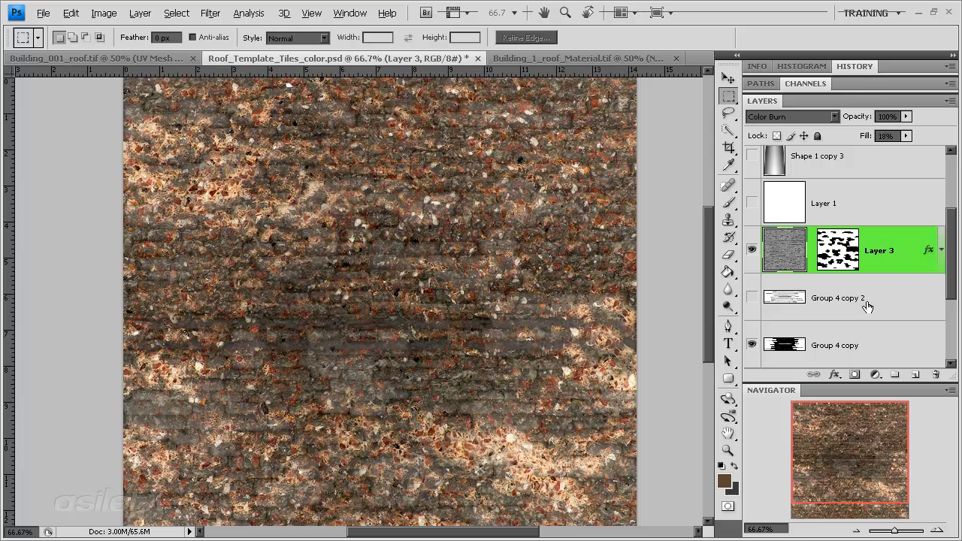
Step: Create a new document from the current history state and flatten its layers into one image
{"action": "left_click", "coordinate": [894, 69]}
{"action": "left_click", "coordinate": [891, 206]}
{"action": "left_click", "coordinate": [140, 13]}
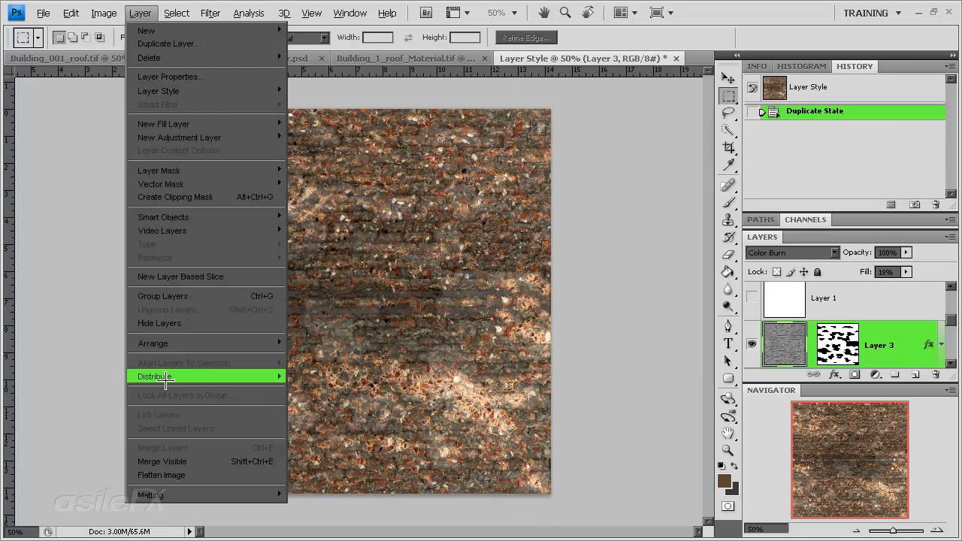
{"action": "left_click", "coordinate": [225, 492]}
{"action": "left_click", "coordinate": [452, 216]}
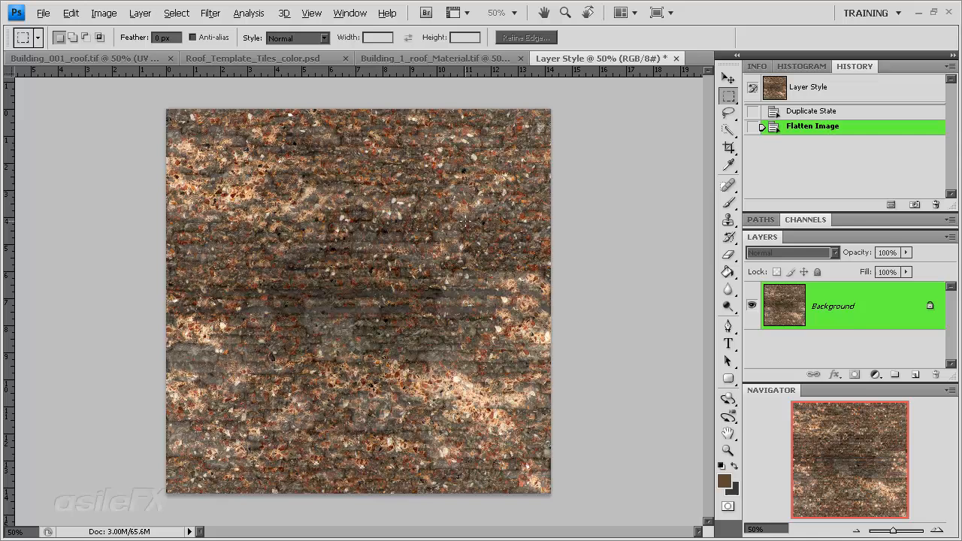
Step: Duplicate the flattened Background layer into the document Building_1_roof_Material.tif
{"action": "right_click", "coordinate": [859, 312]}
{"action": "left_click", "coordinate": [780, 339]}
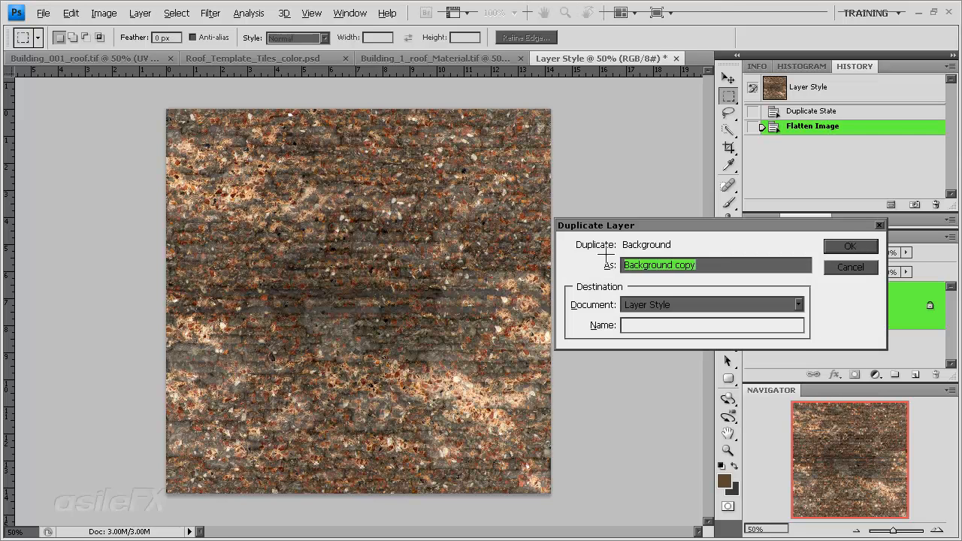
{"action": "left_click", "coordinate": [681, 304]}
{"action": "left_click", "coordinate": [751, 344]}
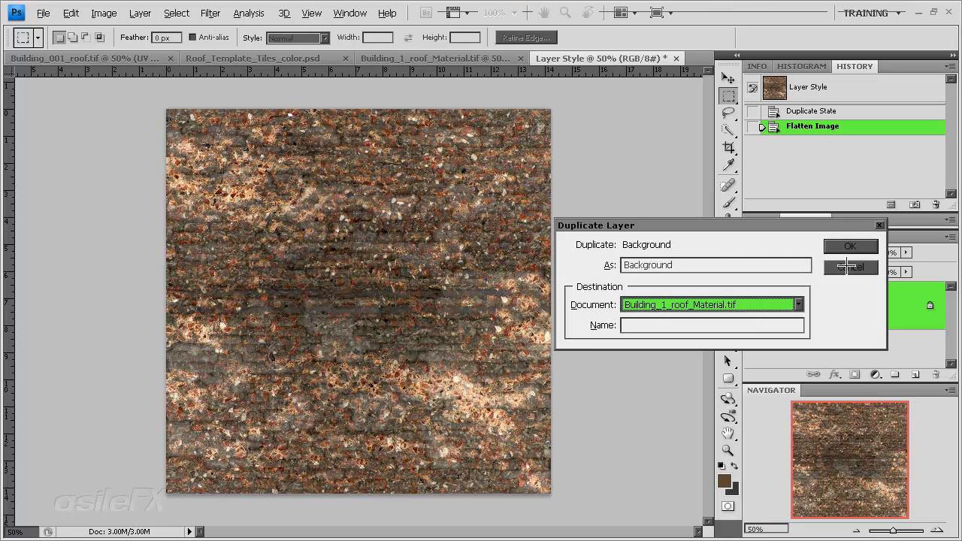
{"action": "left_click", "coordinate": [850, 246]}
Step: Rename the duplicated texture layer in Building_1_roof_Material.tif as Color
{"action": "left_click", "coordinate": [481, 59]}
{"action": "double_click", "coordinate": [834, 306]}
{"action": "type", "text": "Color"}
{"action": "key", "text": "Return"}
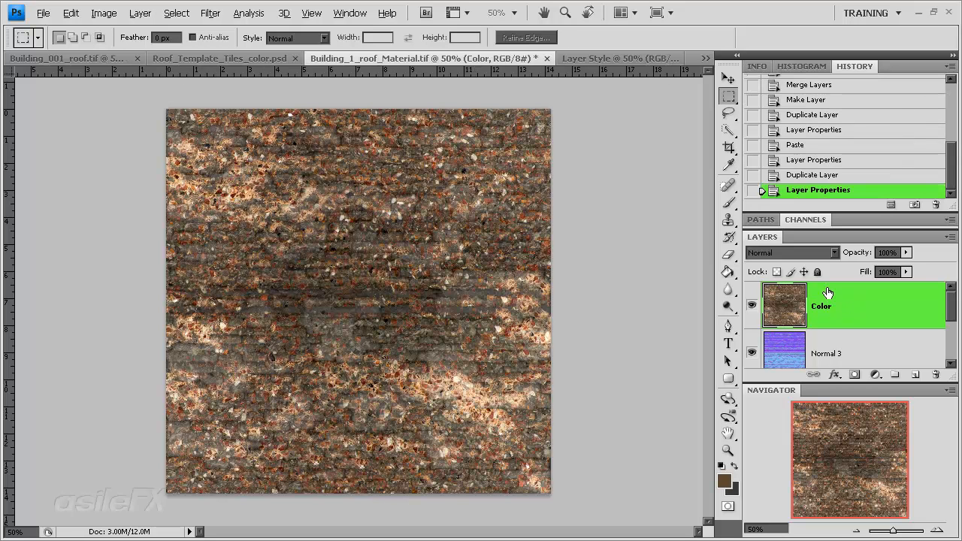
Step: Compare the flattened copy with Building_1_roof_Material.tif and save the material file
{"action": "left_click", "coordinate": [623, 58]}
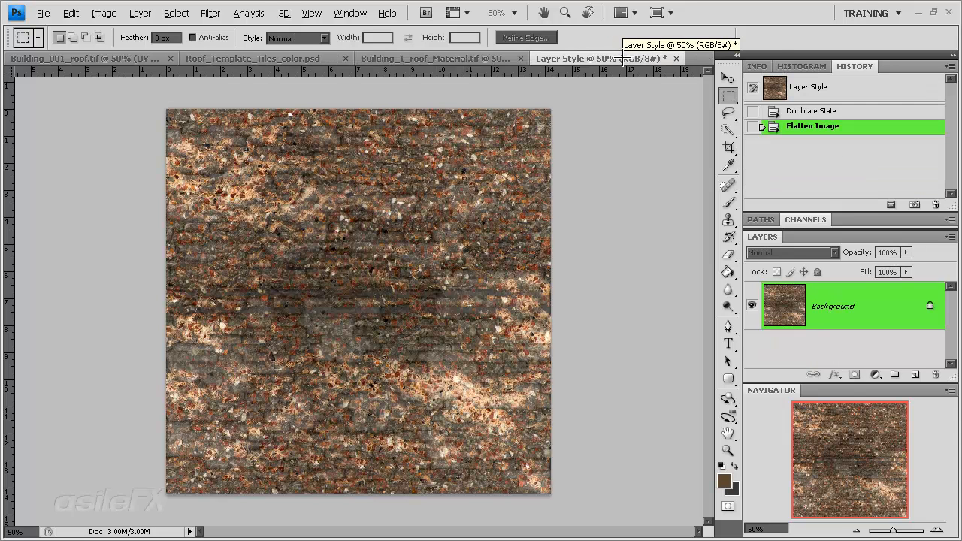
{"action": "left_click", "coordinate": [477, 60]}
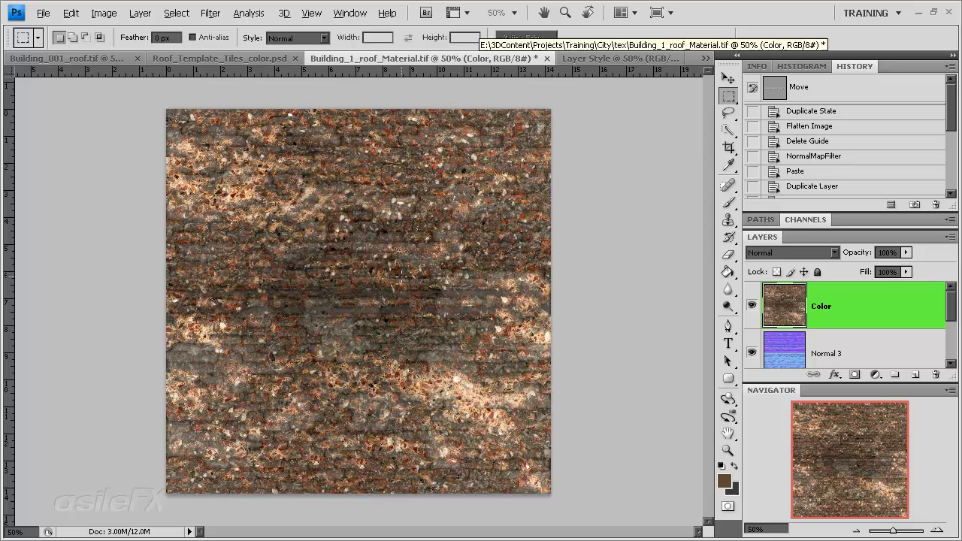
{"action": "key", "text": "ctrl+s"}
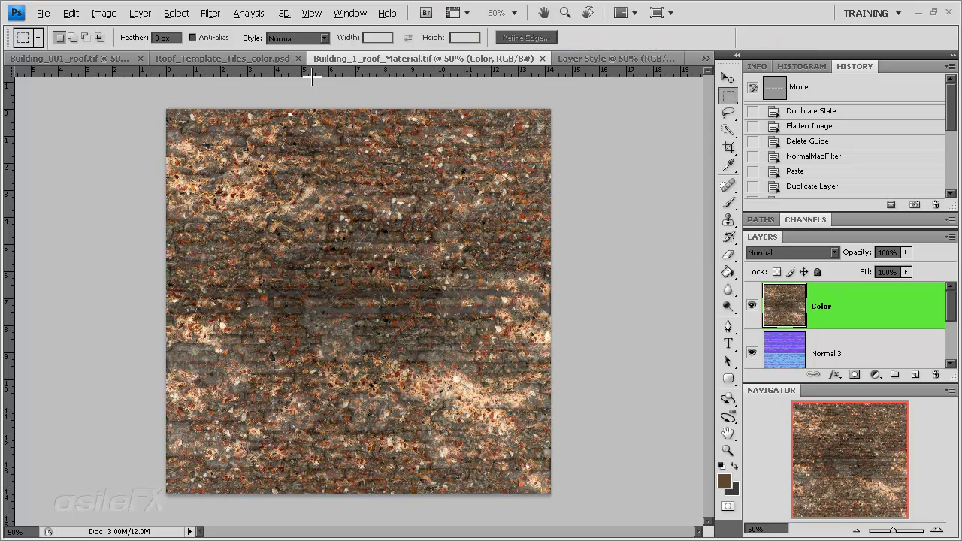
Step: Examine Group 4's contribution to the texture in Roof_Template_Tiles_color.psd by toggling its visibility
{"action": "left_click", "coordinate": [601, 58]}
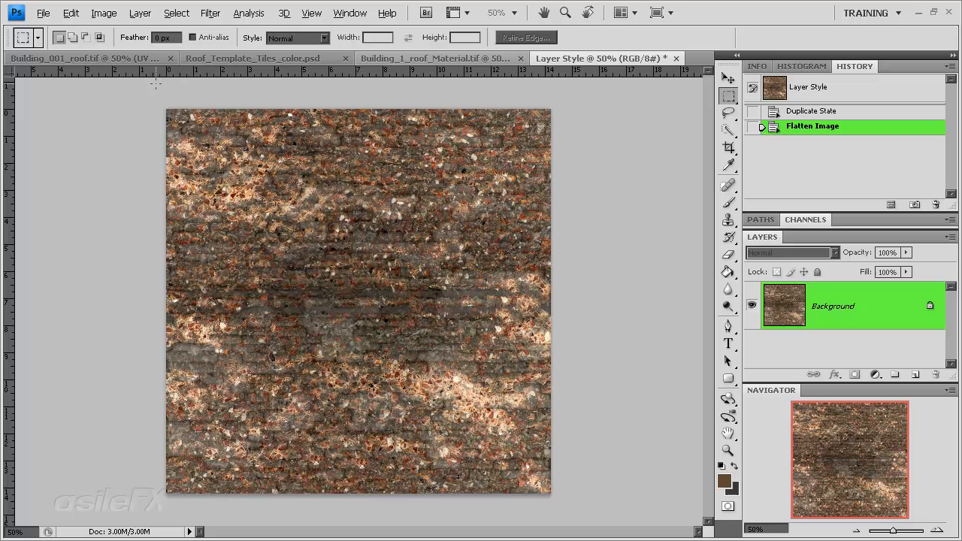
{"action": "left_click", "coordinate": [225, 59]}
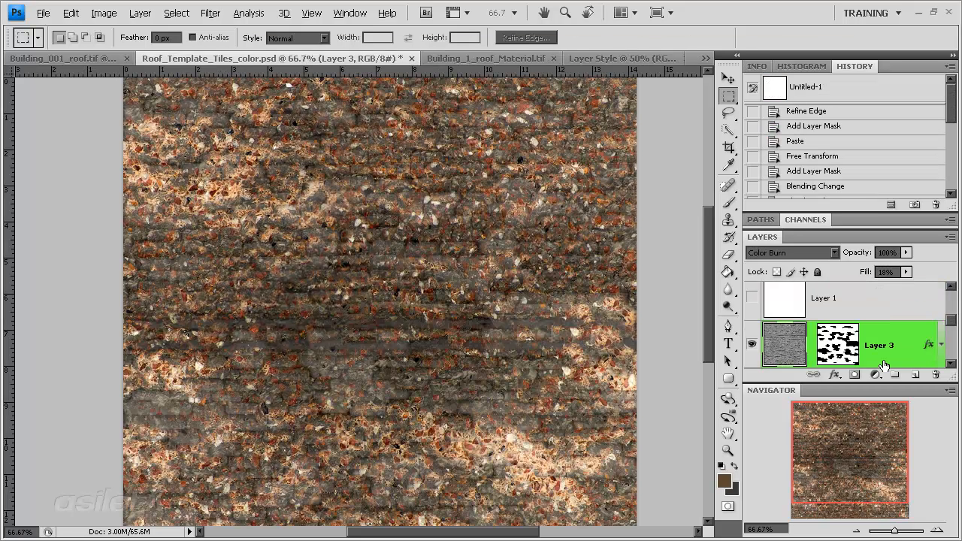
{"action": "scroll", "coordinate": [849, 339], "scroll_direction": "down", "scroll_amount": 1}
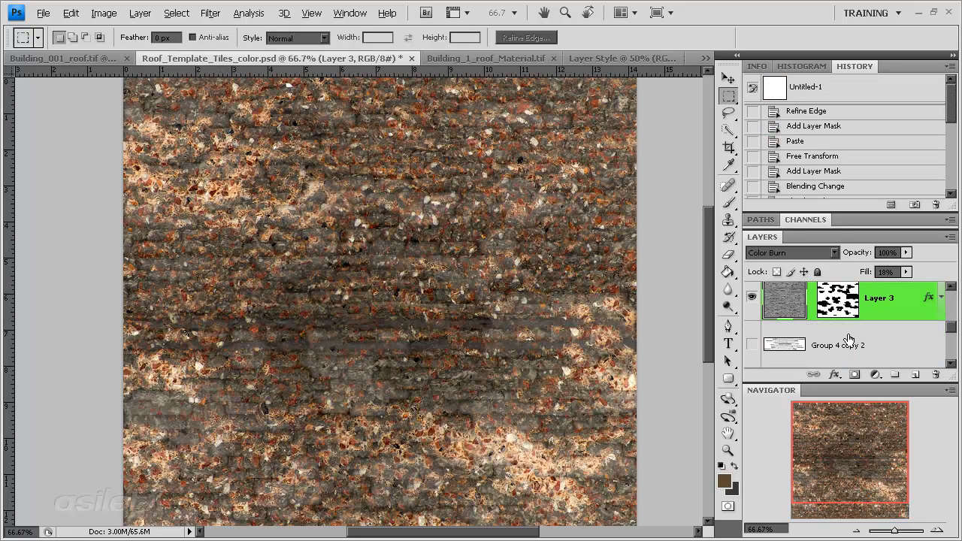
{"action": "scroll", "coordinate": [866, 314], "scroll_direction": "down", "scroll_amount": 2}
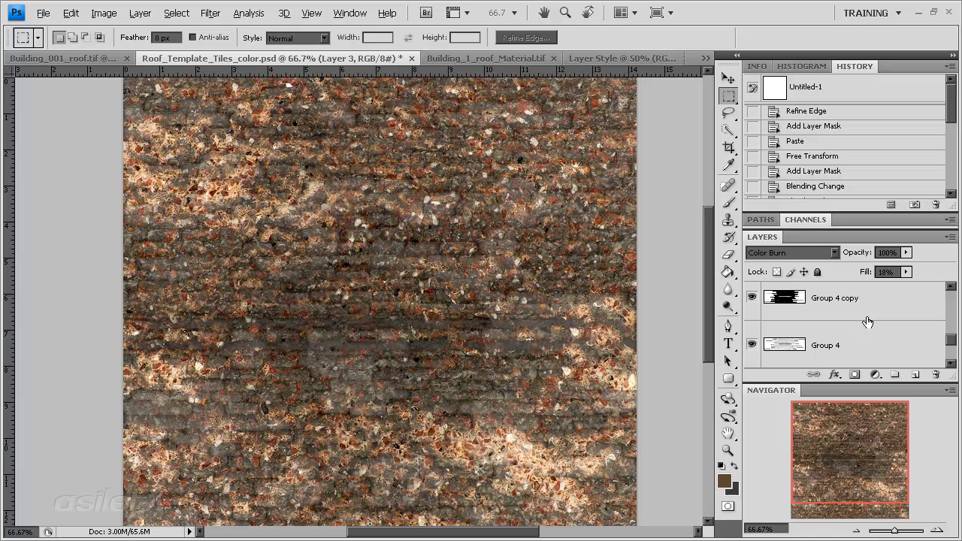
{"action": "scroll", "coordinate": [764, 336], "scroll_direction": "down", "scroll_amount": 1}
{"action": "scroll", "coordinate": [764, 336], "scroll_direction": "up", "scroll_amount": 1}
{"action": "left_click", "coordinate": [751, 343]}
{"action": "left_click", "coordinate": [751, 344]}
{"action": "left_click", "coordinate": [858, 530]}
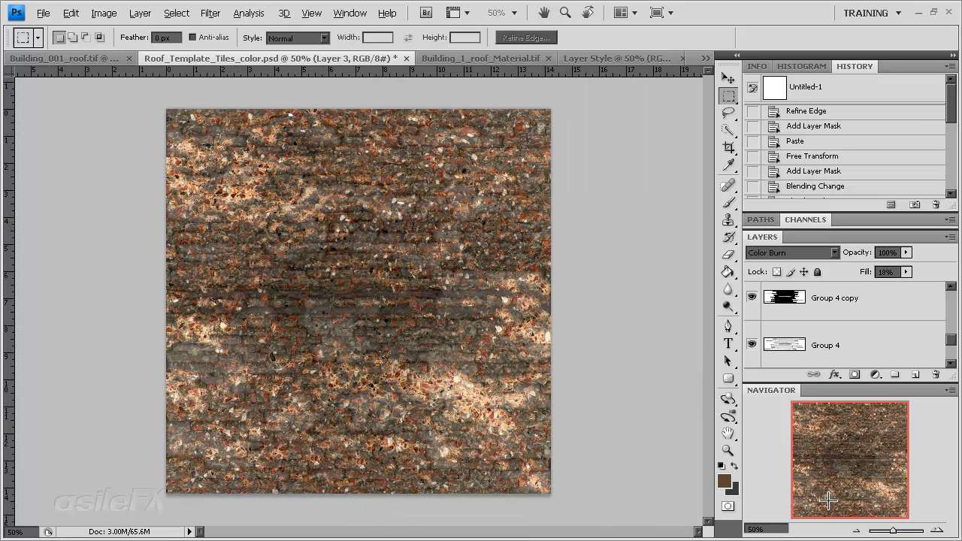
Step: Hide Layer 3, Group 4 copy and Layer 2 in the roof template
{"action": "scroll", "coordinate": [854, 336], "scroll_direction": "up", "scroll_amount": 1}
{"action": "scroll", "coordinate": [854, 336], "scroll_direction": "down", "scroll_amount": 3}
{"action": "left_click", "coordinate": [752, 345]}
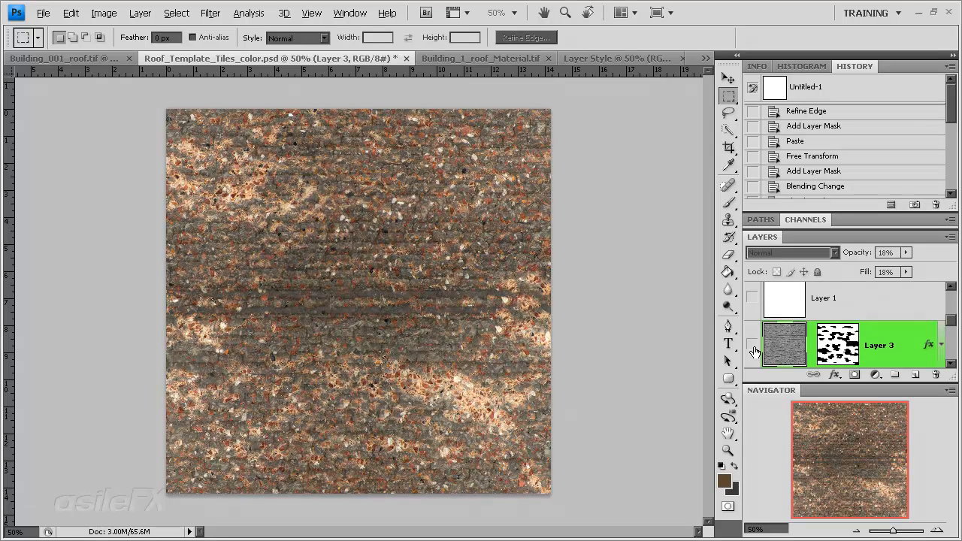
{"action": "scroll", "coordinate": [808, 343], "scroll_direction": "down", "scroll_amount": 5}
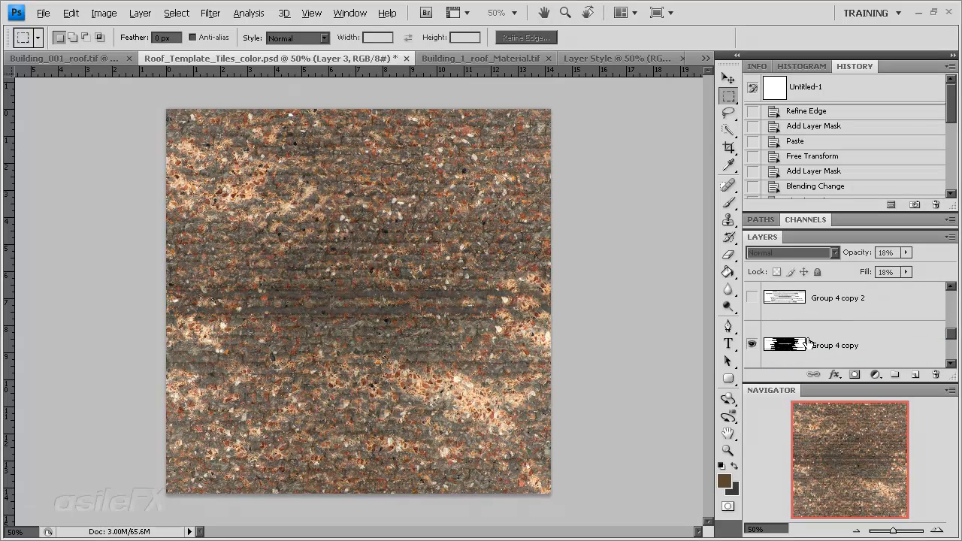
{"action": "scroll", "coordinate": [803, 332], "scroll_direction": "up", "scroll_amount": 2}
{"action": "left_click", "coordinate": [753, 298]}
{"action": "scroll", "coordinate": [809, 324], "scroll_direction": "down", "scroll_amount": 2}
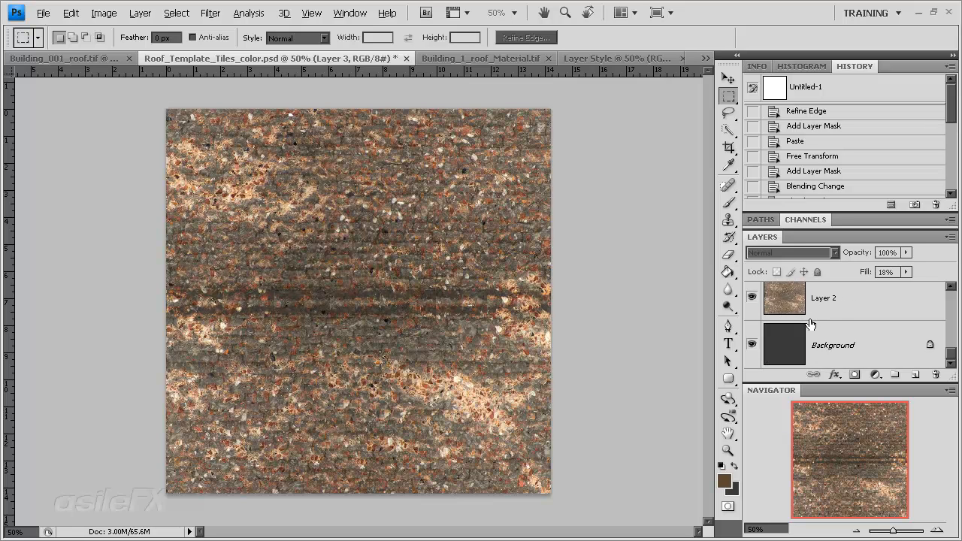
{"action": "left_click", "coordinate": [752, 297]}
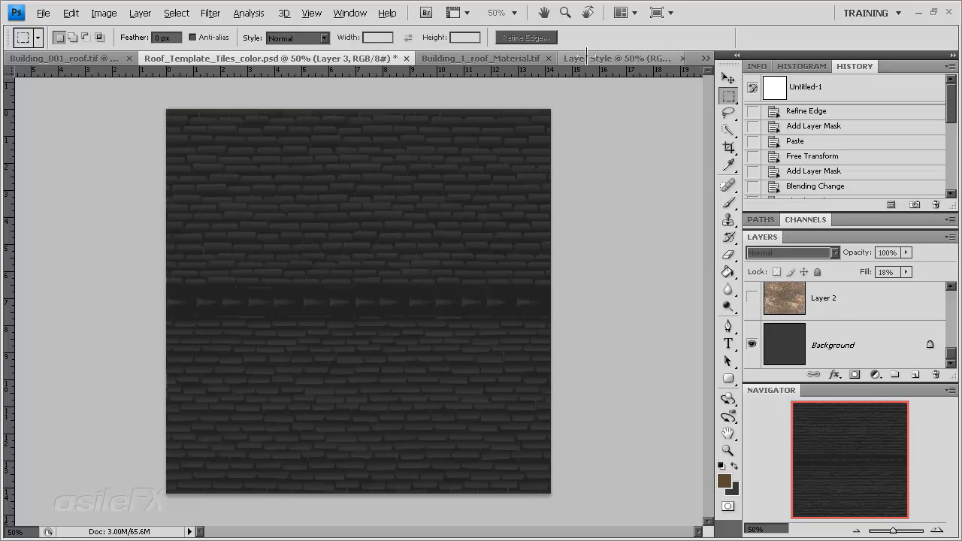
Step: Copy the whole Color layer from Building_1_roof_Material.tif and paste it above Layer 2 in Roof_Template_Tiles_color.psd
{"action": "left_click", "coordinate": [620, 57]}
{"action": "left_click", "coordinate": [469, 58]}
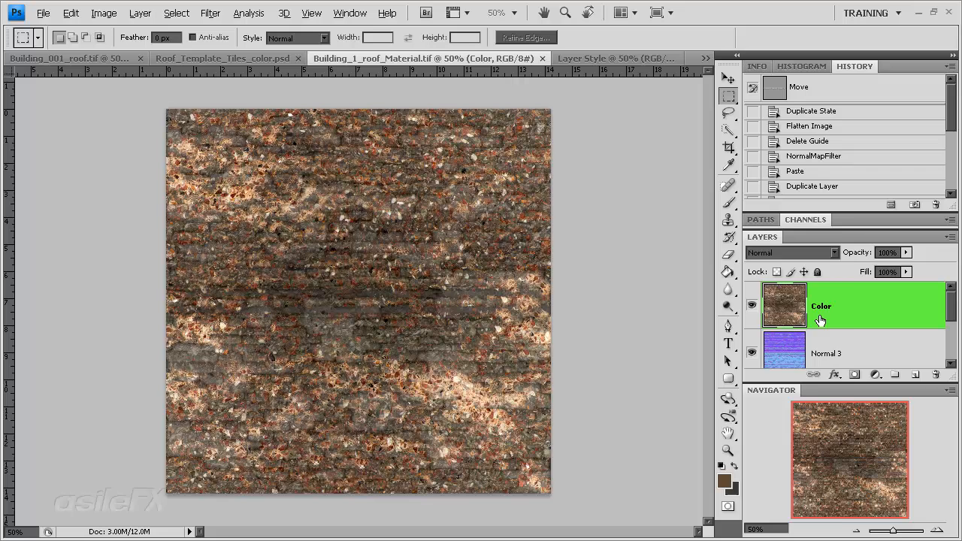
{"action": "right_click", "coordinate": [850, 312]}
{"action": "left_click", "coordinate": [889, 302]}
{"action": "key", "text": "ctrl+a"}
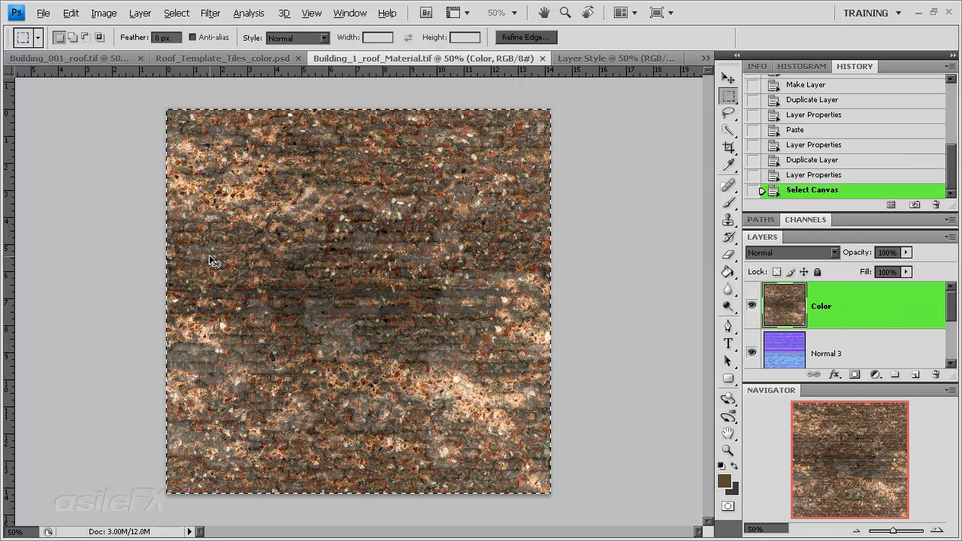
{"action": "left_click", "coordinate": [236, 57]}
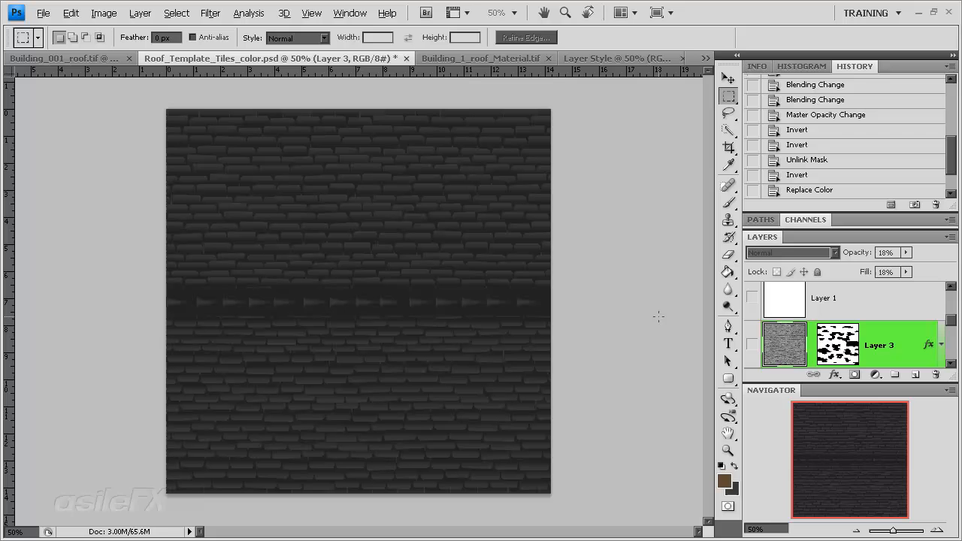
{"action": "scroll", "coordinate": [761, 323], "scroll_direction": "down", "scroll_amount": 3}
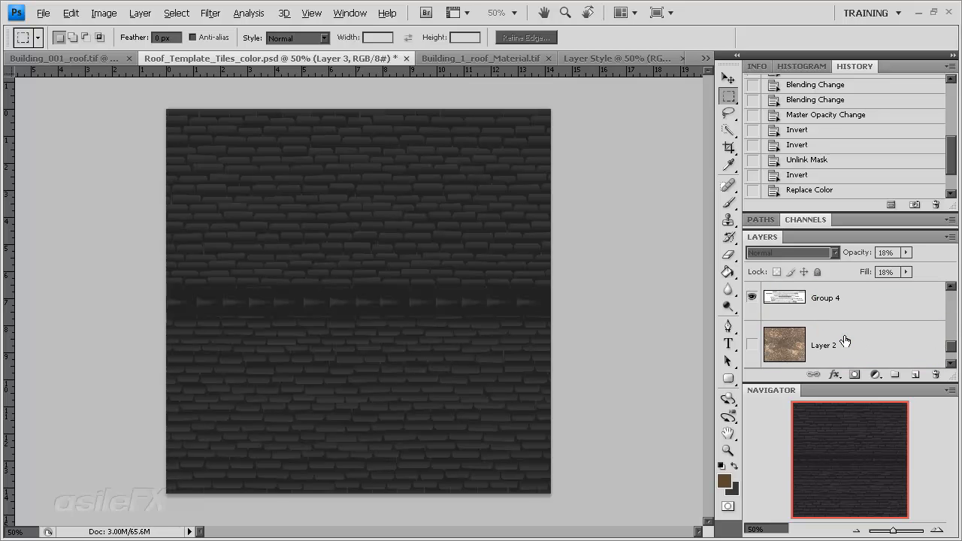
{"action": "left_click", "coordinate": [844, 341]}
{"action": "key", "text": "ctrl+v"}
Step: Set Group 4's blending mode to Normal and its opacity to 100%
{"action": "left_click", "coordinate": [751, 304]}
{"action": "left_click", "coordinate": [850, 303]}
{"action": "left_click", "coordinate": [796, 253]}
{"action": "left_click", "coordinate": [781, 9]}
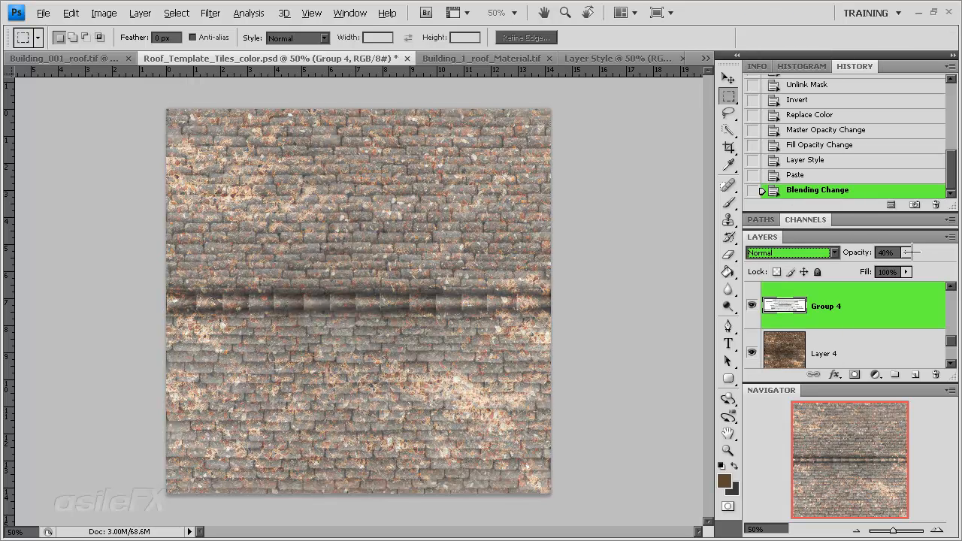
{"action": "left_click", "coordinate": [905, 253]}
{"action": "left_click_drag", "start_coordinate": [904, 268], "coordinate": [953, 268]}
Step: Increase Group 4's contrast with Levels, using input levels 106, 0.51 and 226
{"action": "left_click", "coordinate": [937, 529]}
{"action": "left_click", "coordinate": [937, 530]}
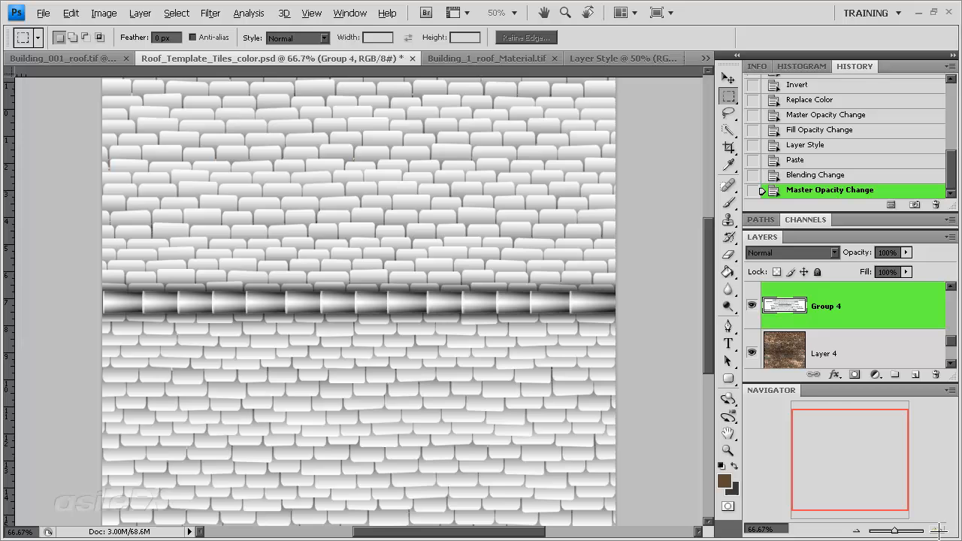
{"action": "key", "text": "ctrl+l"}
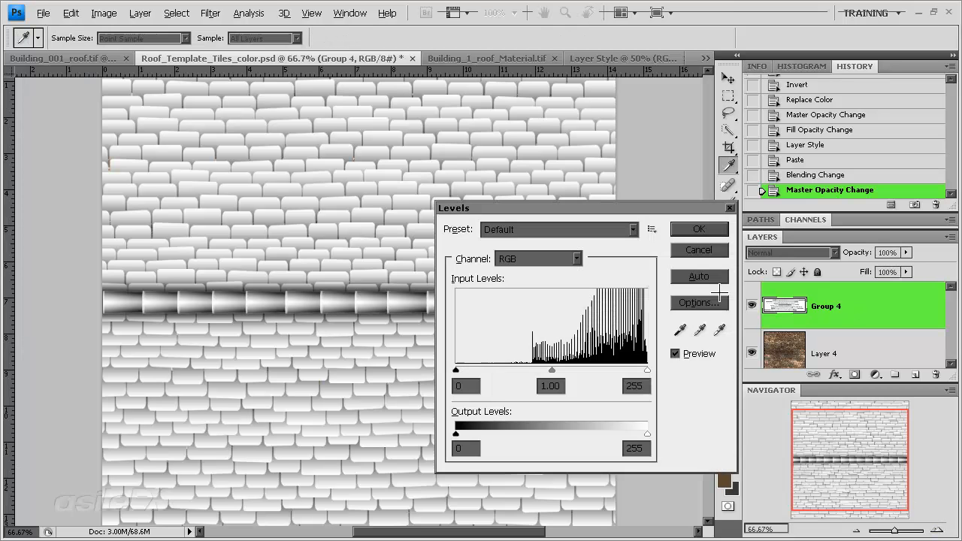
{"action": "left_click_drag", "start_coordinate": [456, 370], "coordinate": [608, 370]}
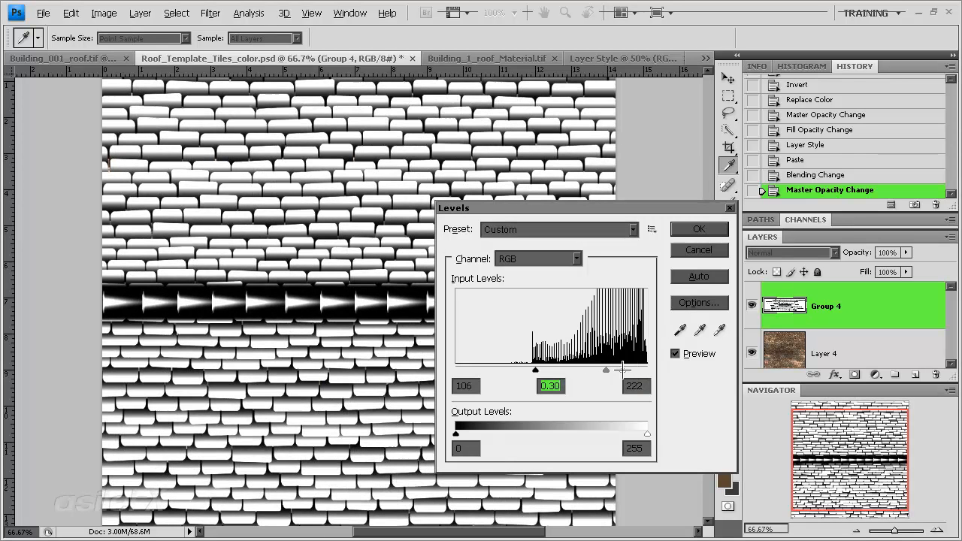
{"action": "left_click", "coordinate": [626, 370]}
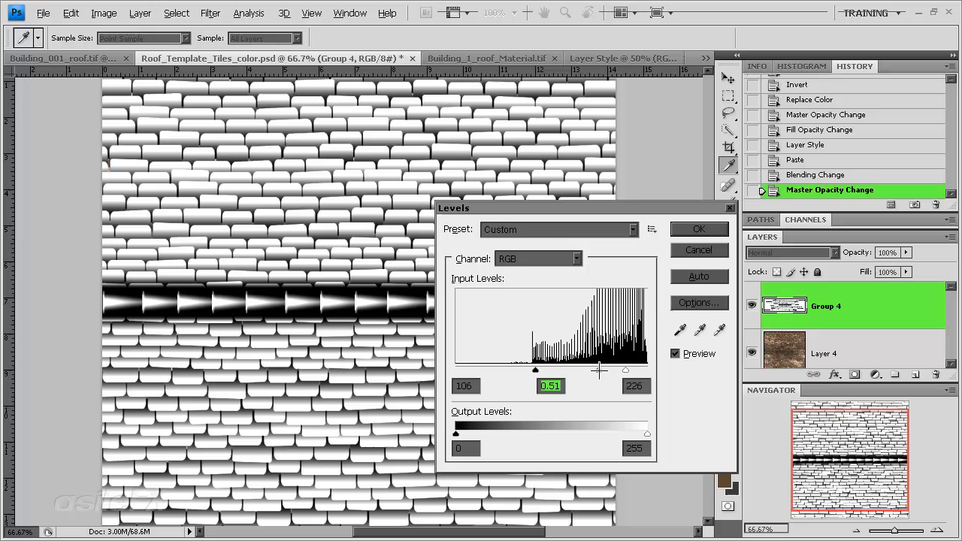
{"action": "left_click", "coordinate": [684, 230]}
{"action": "key", "text": "m"}
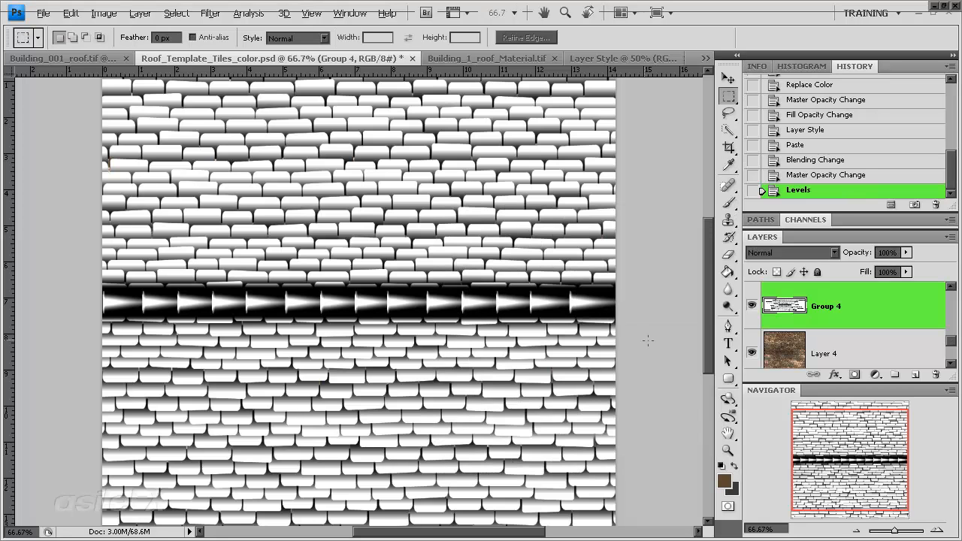
Step: Compare Group 4 copy 2 with the contrast-adjusted Group 4 by toggling the copy's visibility
{"action": "scroll", "coordinate": [799, 343], "scroll_direction": "up", "scroll_amount": 2}
{"action": "left_click", "coordinate": [753, 306]}
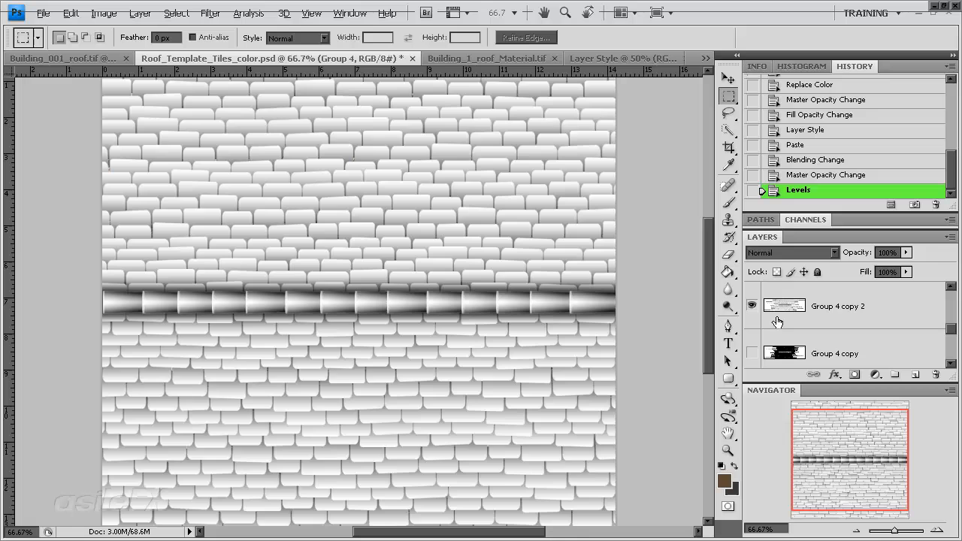
{"action": "left_click", "coordinate": [754, 308]}
{"action": "left_click", "coordinate": [754, 308]}
{"action": "left_click", "coordinate": [753, 305]}
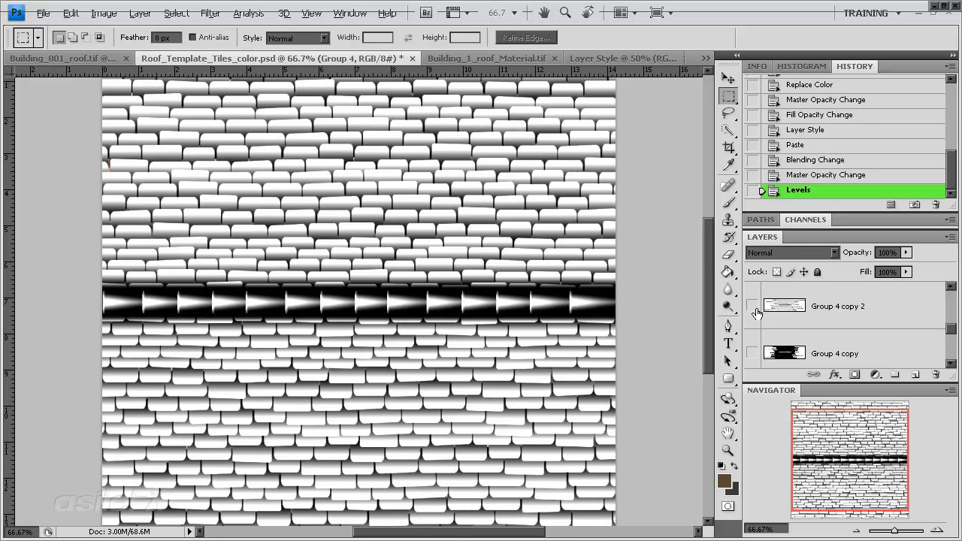
{"action": "left_click", "coordinate": [753, 306]}
{"action": "left_click", "coordinate": [754, 308]}
{"action": "left_click", "coordinate": [753, 307]}
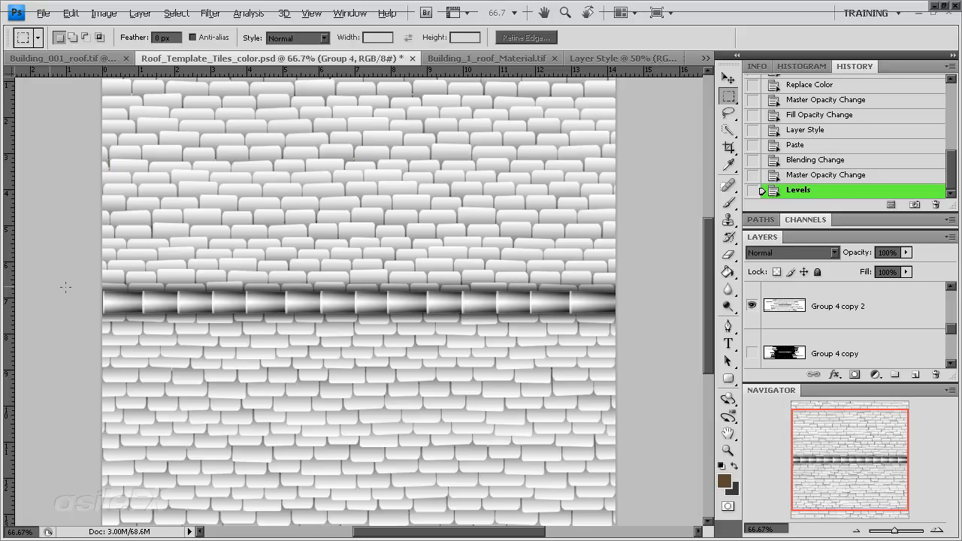
Step: Select a full-width band around the roof ridge on Group 4 and copy it onto a new layer
{"action": "left_click_drag", "start_coordinate": [569, 359], "coordinate": [687, 361]}
{"action": "left_click_drag", "start_coordinate": [98, 242], "coordinate": [673, 367]}
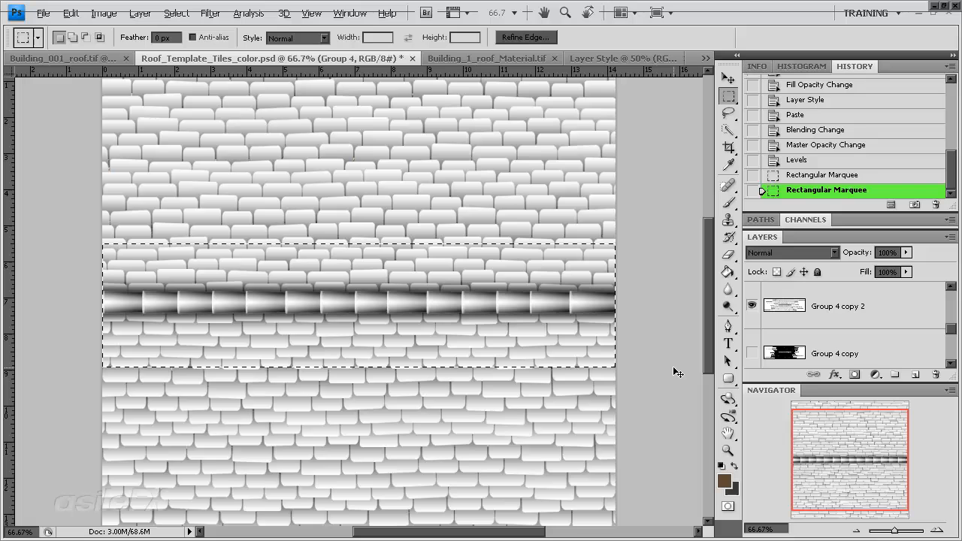
{"action": "key", "text": "ctrl+c"}
{"action": "key", "text": "ctrl+v"}
{"action": "scroll", "coordinate": [843, 321], "scroll_direction": "down", "scroll_amount": 1}
{"action": "left_click_drag", "start_coordinate": [863, 314], "coordinate": [860, 338]}
Step: Hide Group 4 copy 2 and check the pasted ridge band against Group 4 by toggling its visibility
{"action": "double_click", "coordinate": [901, 69]}
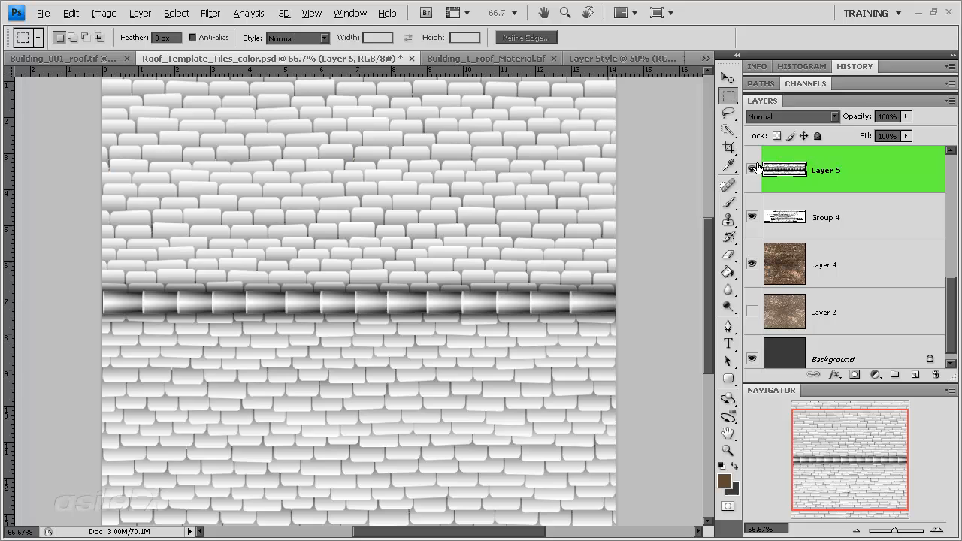
{"action": "scroll", "coordinate": [781, 222], "scroll_direction": "up", "scroll_amount": 3}
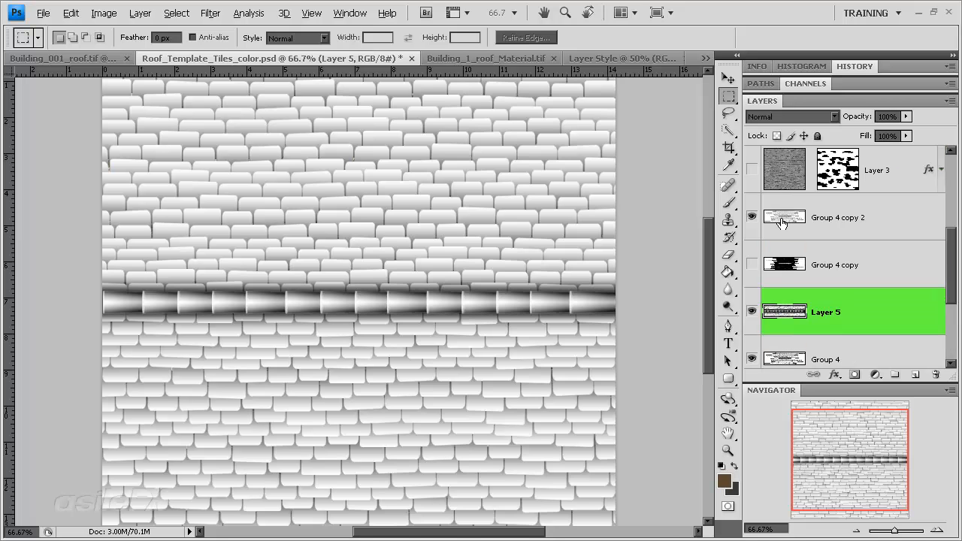
{"action": "left_click", "coordinate": [753, 217]}
{"action": "scroll", "coordinate": [753, 248], "scroll_direction": "down", "scroll_amount": 1}
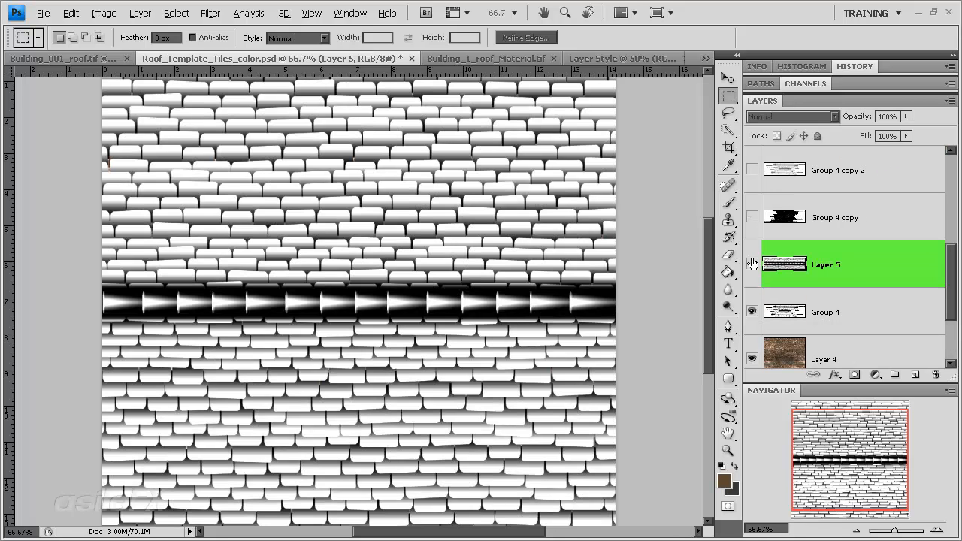
{"action": "scroll", "coordinate": [851, 272], "scroll_direction": "up", "scroll_amount": 3}
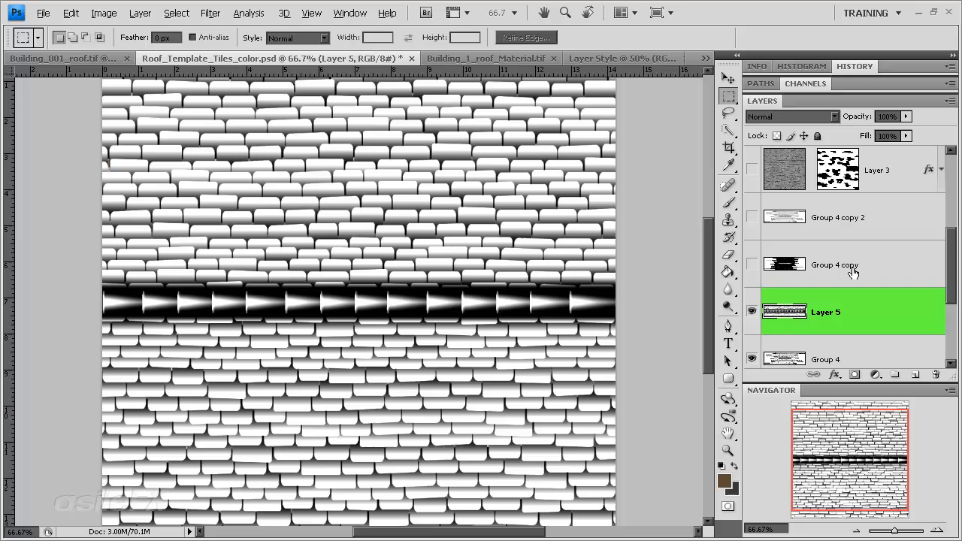
Step: Copy the full-width ridge band from Group 4 copy 2 to a new layer above Layer 5, hiding Group 4 copy 2 and Layer 5
{"action": "scroll", "coordinate": [852, 274], "scroll_direction": "down", "scroll_amount": 2}
{"action": "left_click", "coordinate": [864, 232]}
{"action": "left_click", "coordinate": [752, 219]}
{"action": "left_click_drag", "start_coordinate": [94, 276], "coordinate": [629, 340]}
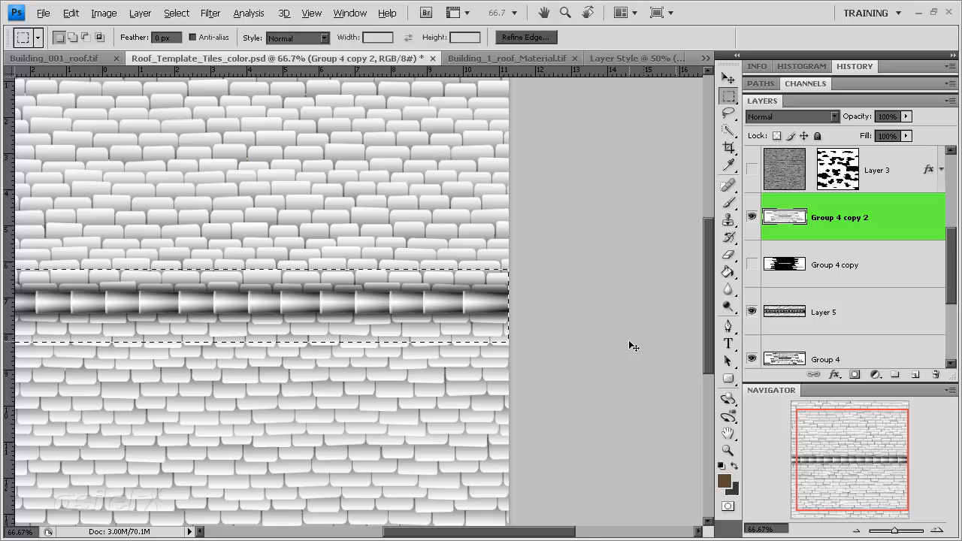
{"action": "key", "text": "ctrl+j"}
{"action": "left_click_drag", "start_coordinate": [819, 226], "coordinate": [872, 334]}
{"action": "left_click", "coordinate": [752, 217]}
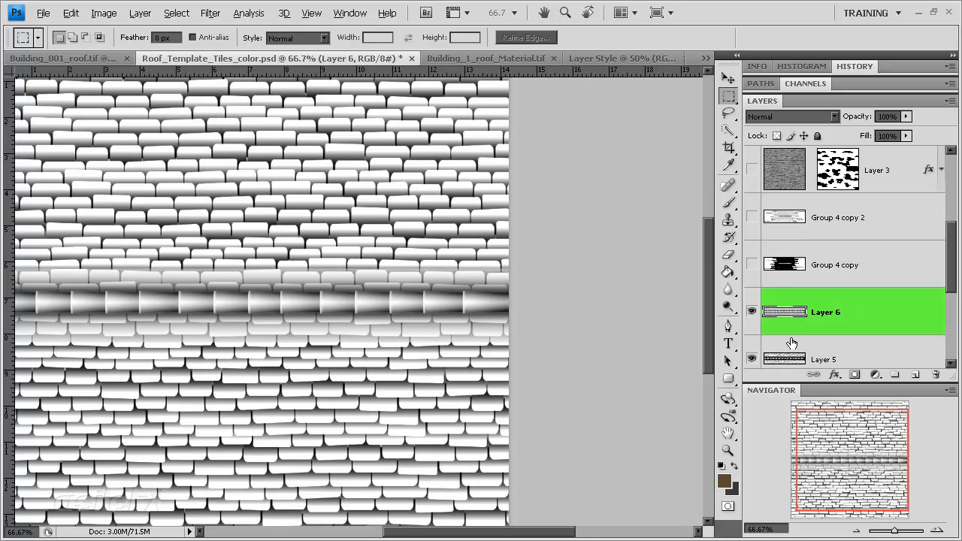
{"action": "left_click", "coordinate": [751, 359]}
{"action": "scroll", "coordinate": [949, 255], "scroll_direction": "down", "scroll_amount": 2}
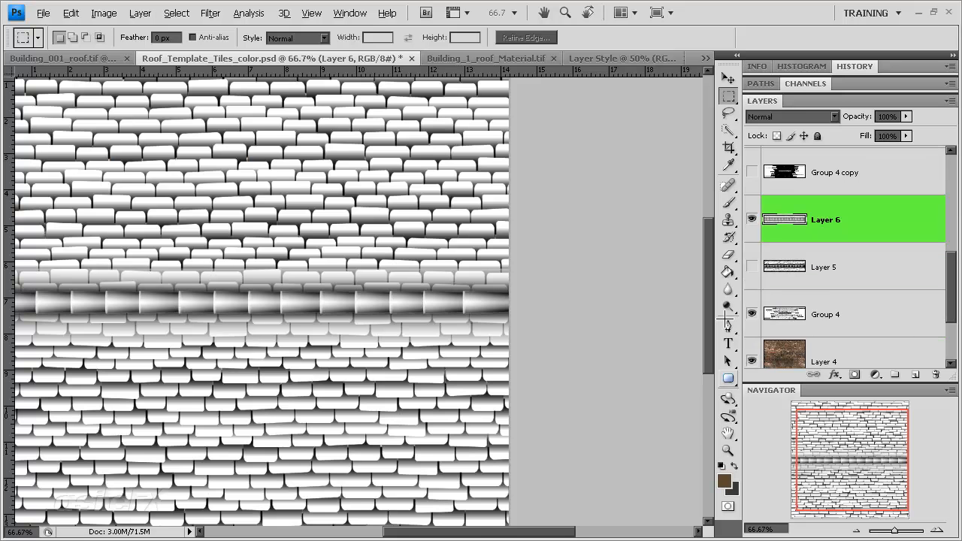
Step: Erase the tile rows above and below the ridge on Layer 6 with a soft 62 px eraser, blending the band into Group 4
{"action": "left_click_drag", "start_coordinate": [489, 531], "coordinate": [459, 530]}
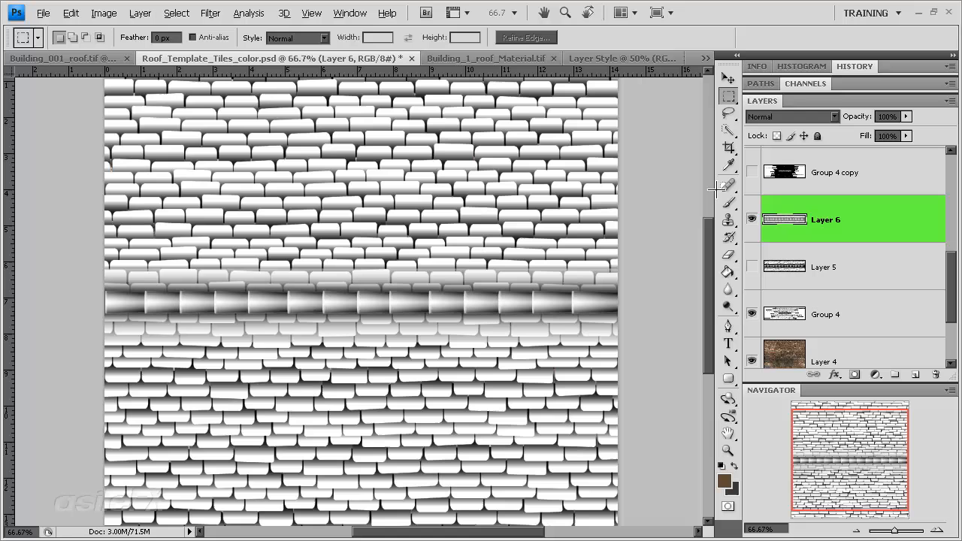
{"action": "left_click", "coordinate": [727, 254]}
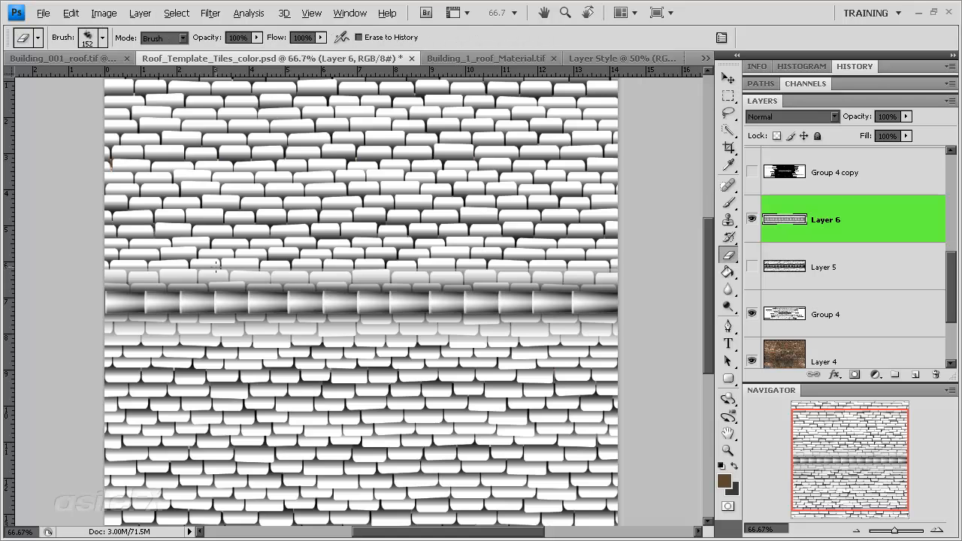
{"action": "right_click", "coordinate": [198, 251]}
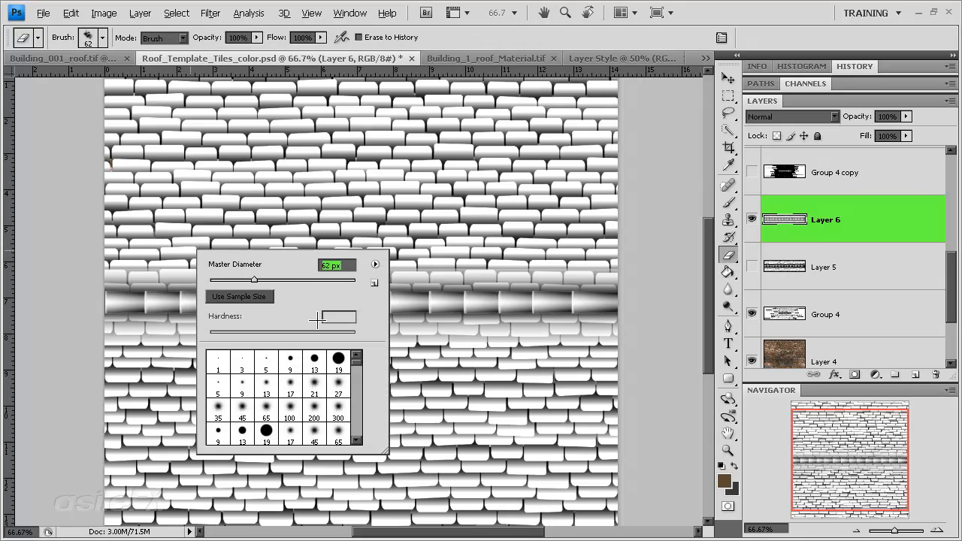
{"action": "left_click", "coordinate": [338, 359]}
{"action": "left_click", "coordinate": [254, 281]}
{"action": "left_click_drag", "start_coordinate": [259, 331], "coordinate": [236, 332]}
{"action": "key", "text": "Return"}
{"action": "left_click_drag", "start_coordinate": [107, 272], "coordinate": [618, 272]}
{"action": "left_click_drag", "start_coordinate": [105, 327], "coordinate": [618, 331]}
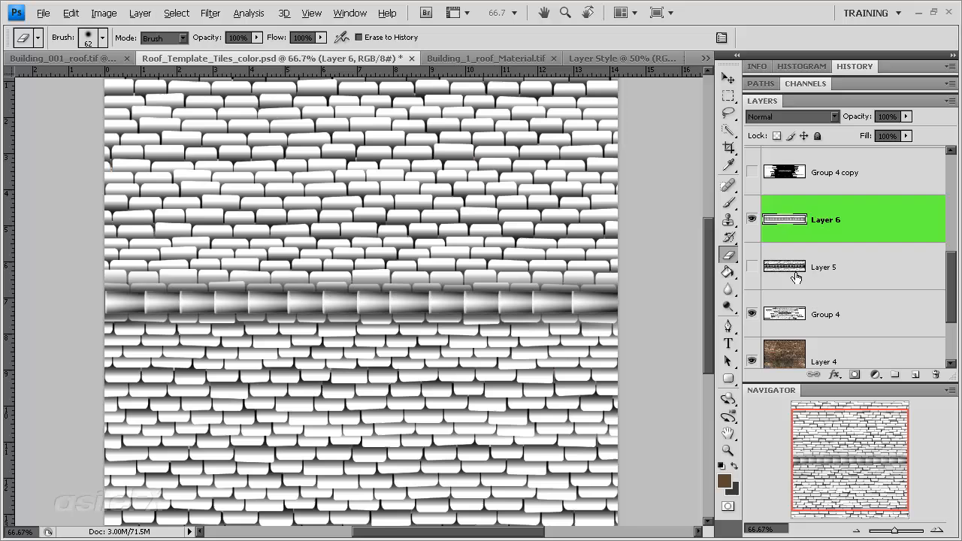
Step: Duplicate Group 4 and place the copy above Layer 6 as a hidden backup
{"action": "left_click_drag", "start_coordinate": [856, 313], "coordinate": [918, 374]}
{"action": "left_click", "coordinate": [861, 232], "text": "shift"}
{"action": "left_click", "coordinate": [876, 267]}
{"action": "left_click_drag", "start_coordinate": [825, 269], "coordinate": [880, 197]}
Step: Merge Layer 6 with Group 4 and set the merged layer's blending mode to Darken
{"action": "left_click", "coordinate": [871, 268]}
{"action": "left_click", "coordinate": [876, 311], "text": "shift"}
{"action": "key", "text": "ctrl+e"}
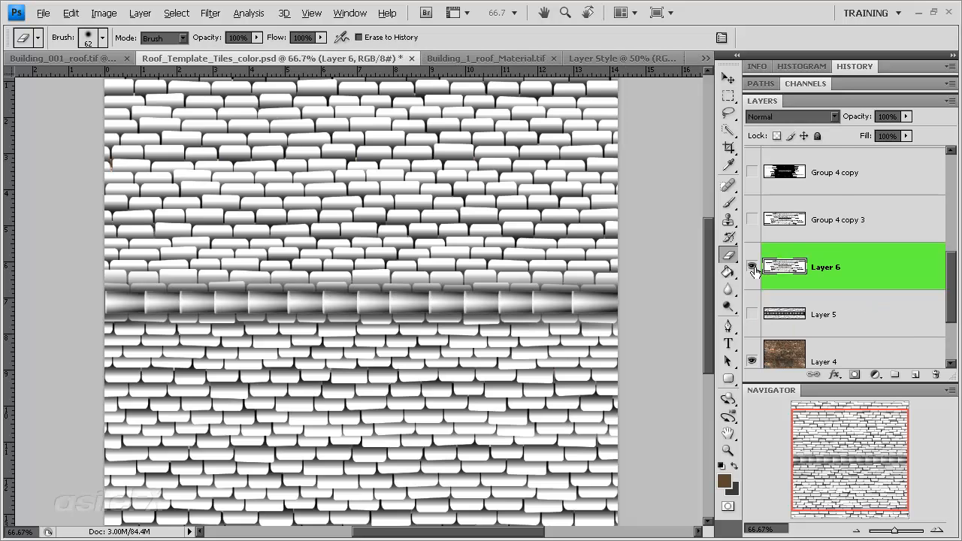
{"action": "left_click", "coordinate": [808, 117]}
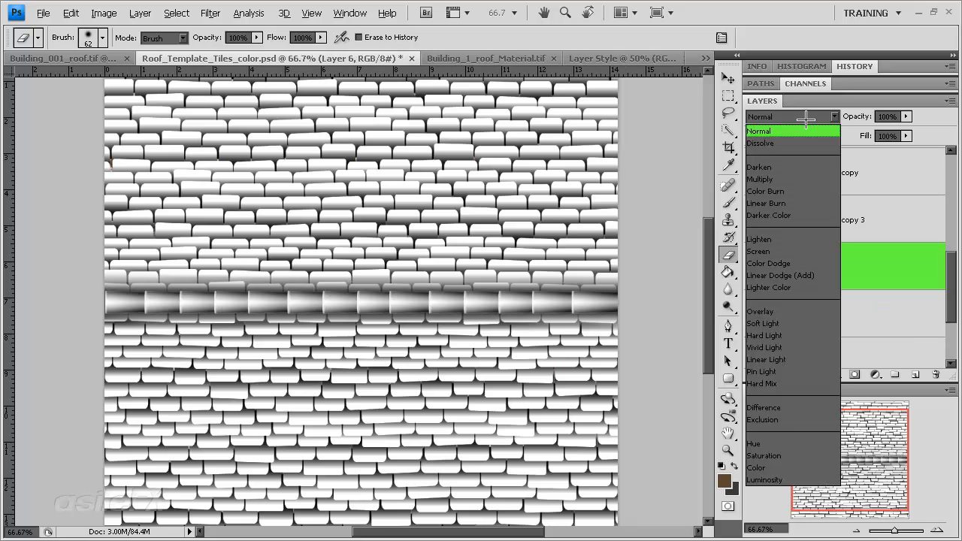
{"action": "left_click", "coordinate": [809, 161]}
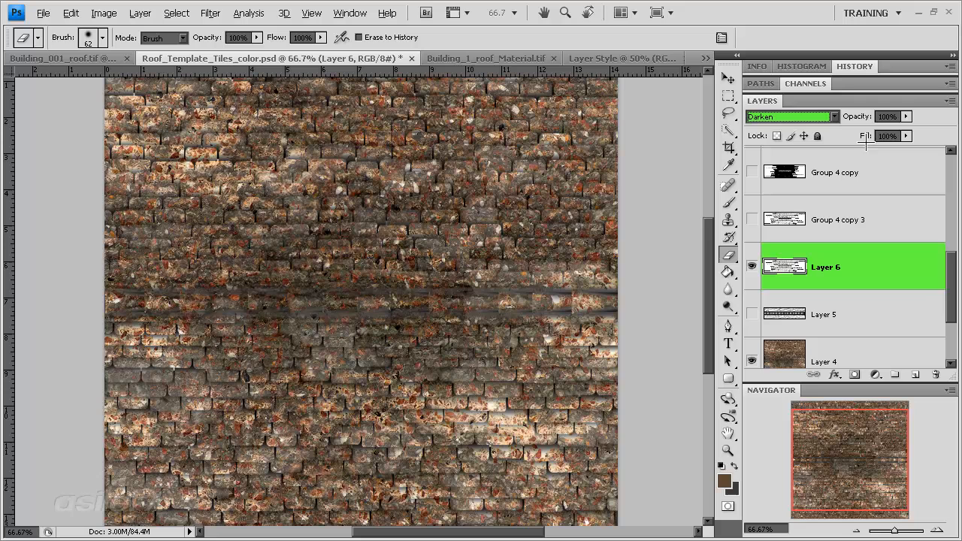
{"action": "key", "text": "ctrl+l"}
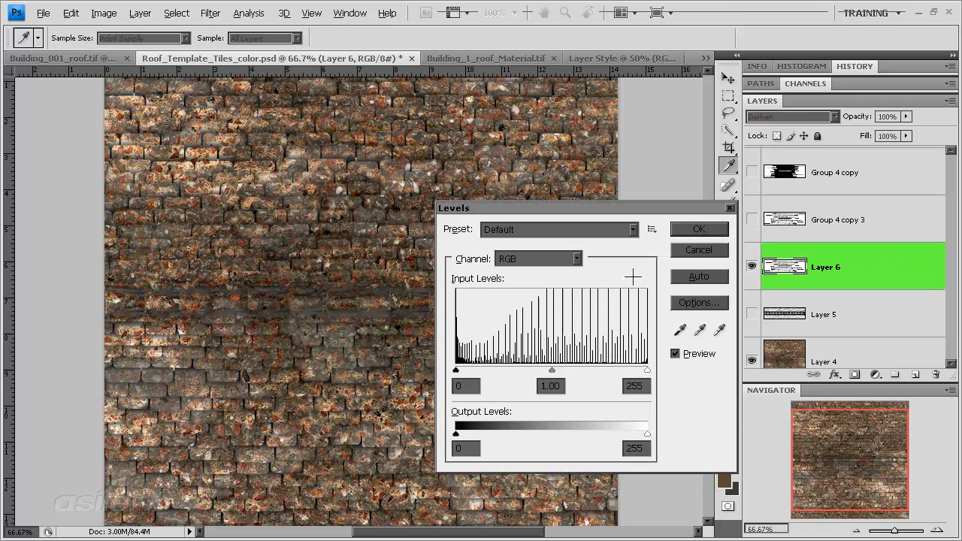
{"action": "mouse_move", "coordinate": [553, 370]}
{"action": "left_mouse_down"}
{"action": "mouse_move", "coordinate": [582, 370]}
{"action": "mouse_move", "coordinate": [562, 370]}
{"action": "left_mouse_up"}
{"action": "mouse_move", "coordinate": [457, 369]}
{"action": "left_mouse_down"}
{"action": "mouse_move", "coordinate": [574, 369]}
{"action": "mouse_move", "coordinate": [454, 370]}
{"action": "left_mouse_up"}
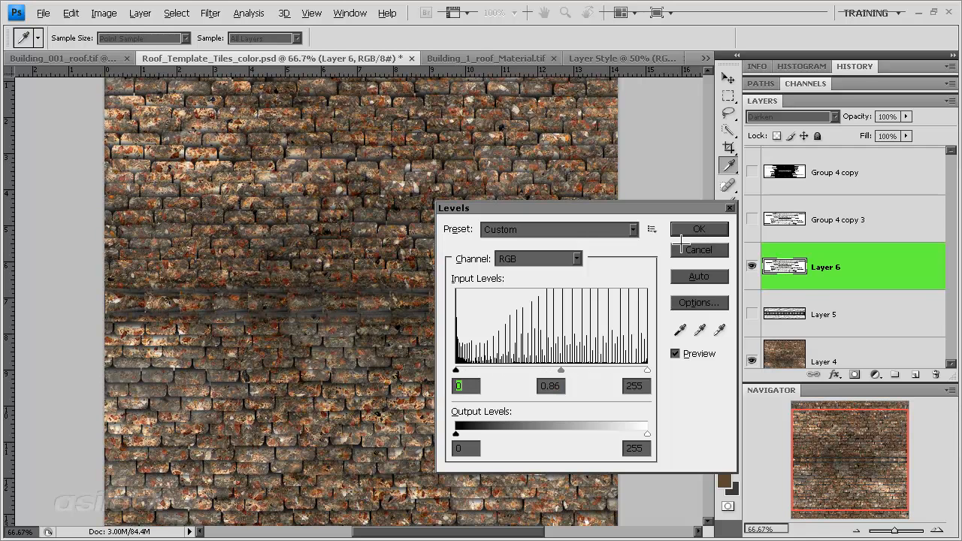
{"action": "left_click", "coordinate": [696, 244]}
Step: Start a Black & White conversion of Layer 4, setting reds to 196% and yellows to 207%
{"action": "scroll", "coordinate": [816, 301], "scroll_direction": "down", "scroll_amount": 1}
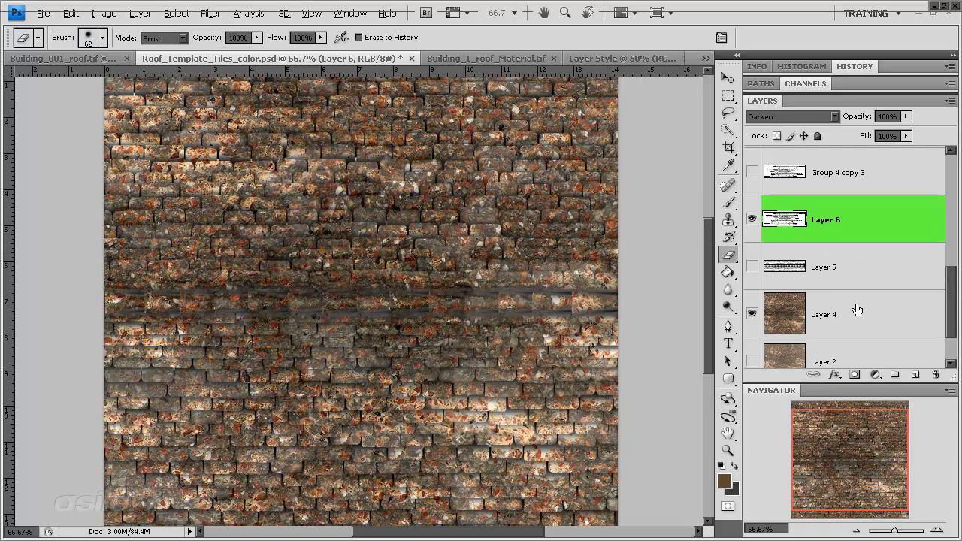
{"action": "left_click", "coordinate": [782, 316]}
{"action": "left_click", "coordinate": [750, 313]}
{"action": "left_click", "coordinate": [751, 313]}
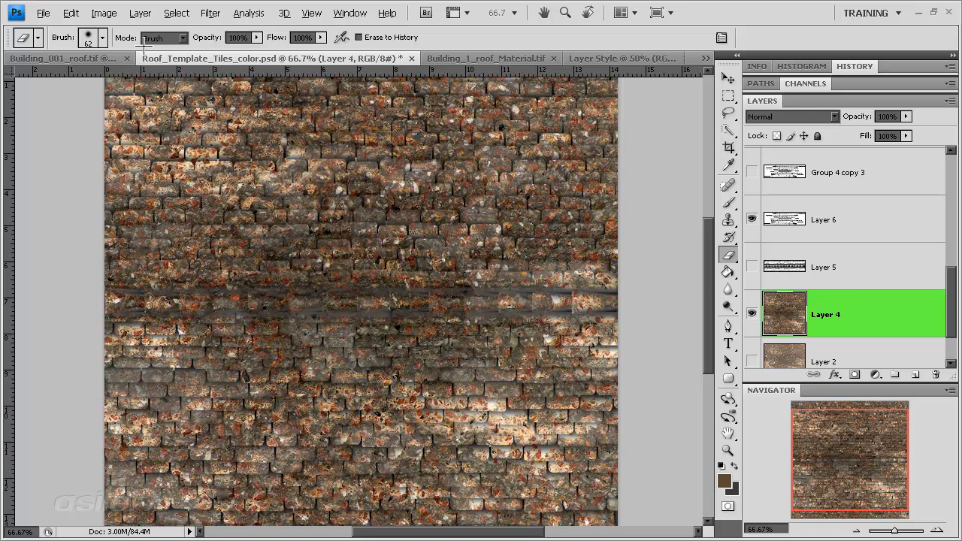
{"action": "left_click", "coordinate": [104, 12]}
{"action": "mouse_move", "coordinate": [129, 50]}
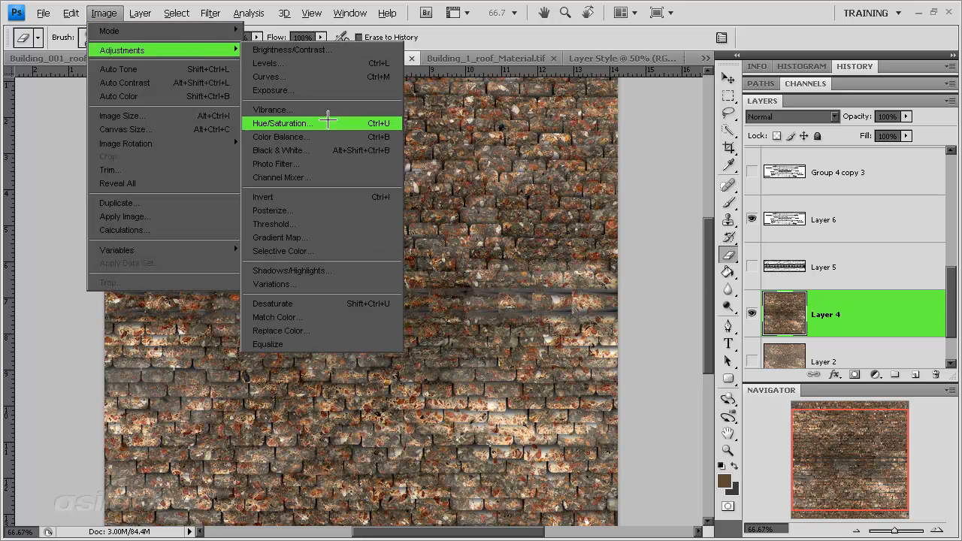
{"action": "left_click", "coordinate": [285, 151]}
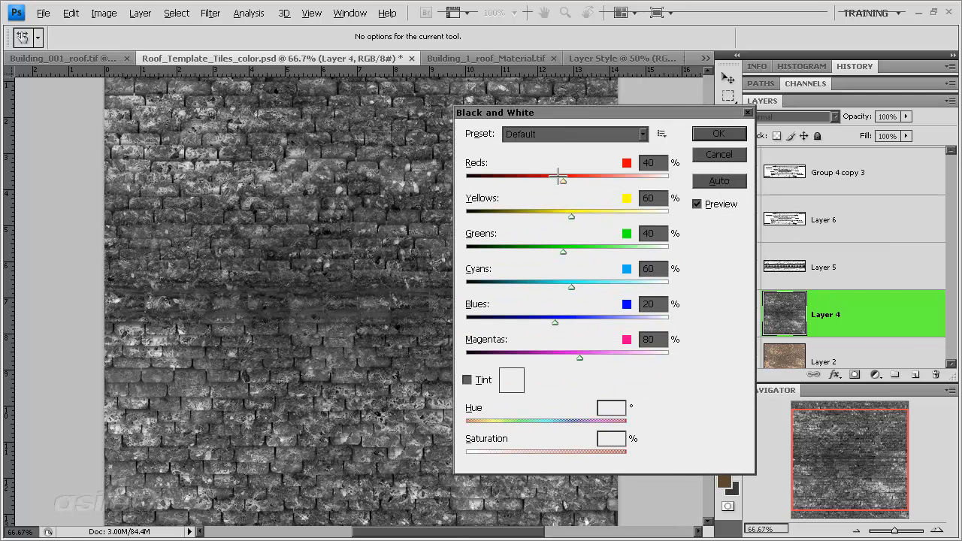
{"action": "left_click_drag", "start_coordinate": [554, 176], "coordinate": [627, 193]}
{"action": "left_click_drag", "start_coordinate": [571, 216], "coordinate": [630, 216]}
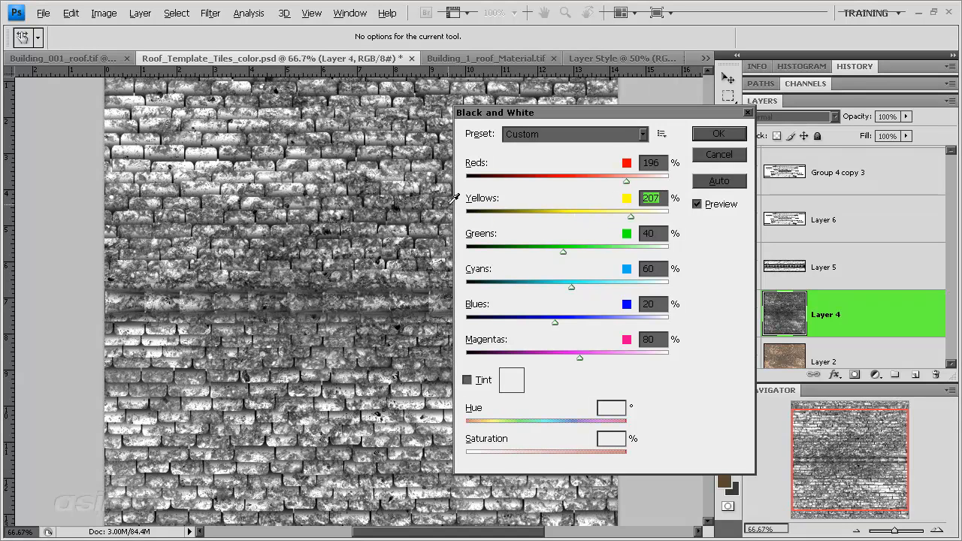
Step: Refine the Black & White mix to reds 200%, yellows 201%, cyans 92%, blues 55% and magentas 55%
{"action": "left_click_drag", "start_coordinate": [516, 211], "coordinate": [627, 215]}
{"action": "mouse_move", "coordinate": [626, 179]}
{"action": "left_mouse_down"}
{"action": "mouse_move", "coordinate": [479, 178]}
{"action": "mouse_move", "coordinate": [628, 180]}
{"action": "left_mouse_up"}
{"action": "mouse_move", "coordinate": [582, 352]}
{"action": "left_mouse_down"}
{"action": "mouse_move", "coordinate": [493, 357]}
{"action": "mouse_move", "coordinate": [569, 353]}
{"action": "left_mouse_up"}
{"action": "mouse_move", "coordinate": [554, 321]}
{"action": "left_mouse_down"}
{"action": "mouse_move", "coordinate": [652, 321]}
{"action": "mouse_move", "coordinate": [509, 318]}
{"action": "mouse_move", "coordinate": [569, 321]}
{"action": "left_mouse_up"}
{"action": "left_click_drag", "start_coordinate": [564, 286], "coordinate": [584, 287]}
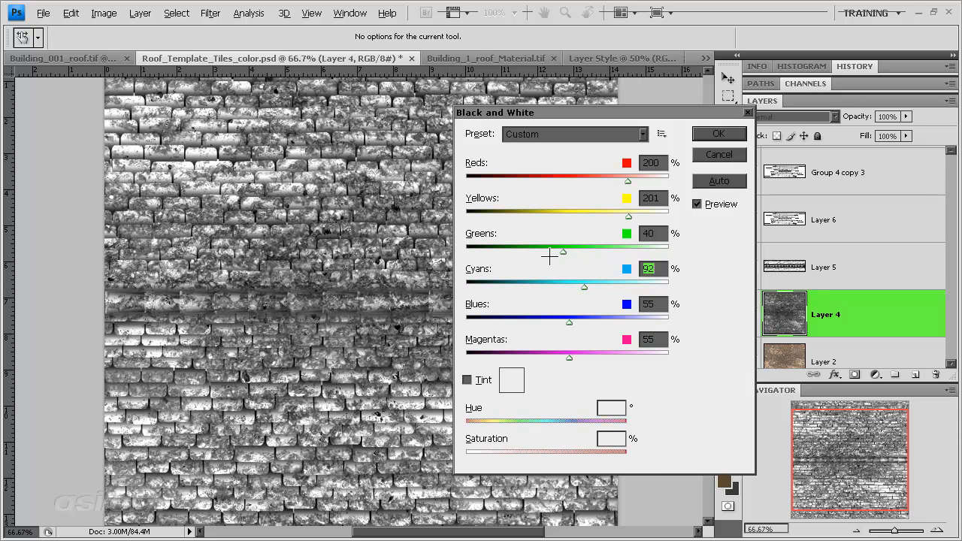
Step: Raise the greens strongly and the yellows and reds slightly, and apply the Black & White conversion to Layer 4
{"action": "left_click_drag", "start_coordinate": [545, 256], "coordinate": [620, 251]}
{"action": "mouse_move", "coordinate": [628, 216]}
{"action": "left_mouse_down"}
{"action": "mouse_move", "coordinate": [577, 218]}
{"action": "mouse_move", "coordinate": [699, 216]}
{"action": "mouse_move", "coordinate": [632, 216]}
{"action": "left_mouse_up"}
{"action": "mouse_move", "coordinate": [628, 181]}
{"action": "left_mouse_down"}
{"action": "mouse_move", "coordinate": [449, 177]}
{"action": "mouse_move", "coordinate": [750, 194]}
{"action": "mouse_move", "coordinate": [629, 185]}
{"action": "left_mouse_up"}
{"action": "left_click", "coordinate": [718, 133]}
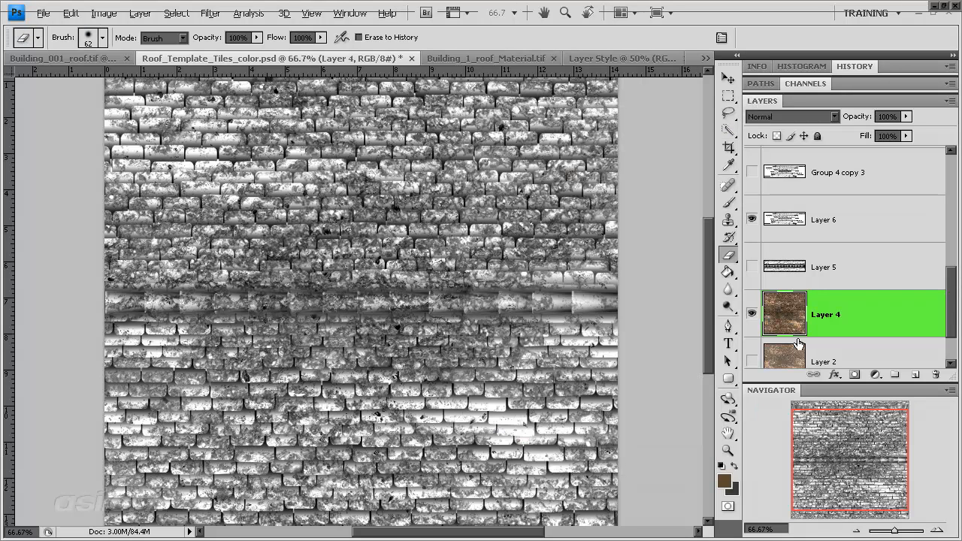
{"action": "left_click", "coordinate": [752, 316]}
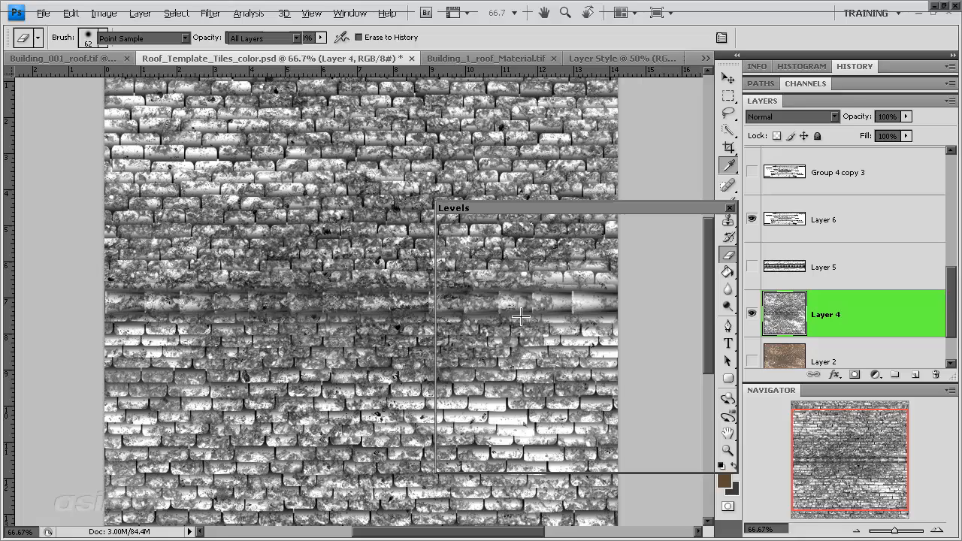
Step: Brighten Layer 4 with Levels, using input levels 20, 2.22 and 255
{"action": "key", "text": "ctrl+l"}
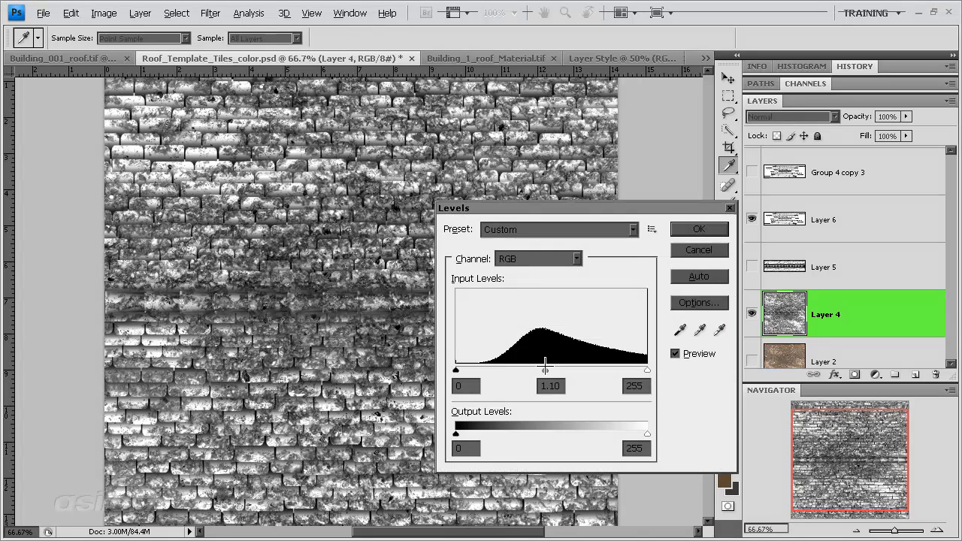
{"action": "left_click_drag", "start_coordinate": [552, 368], "coordinate": [527, 369]}
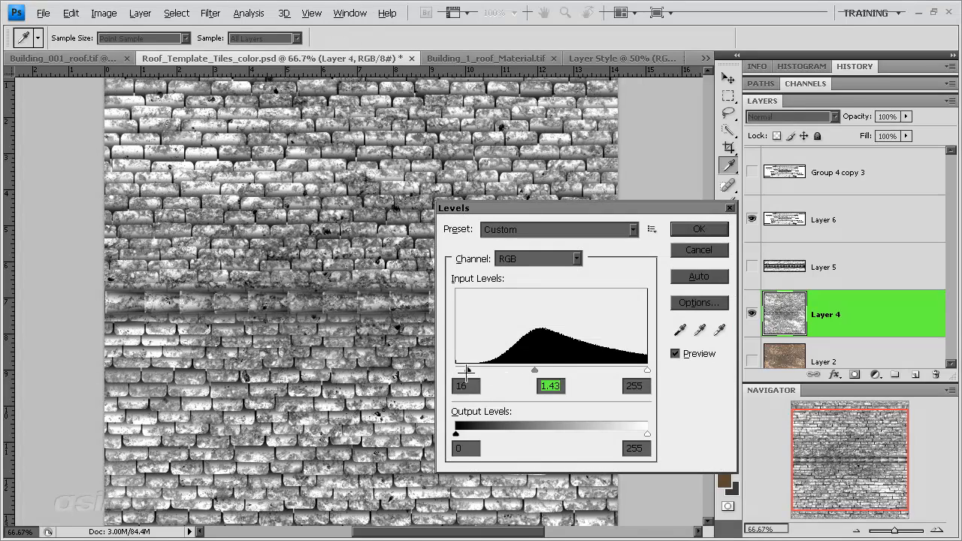
{"action": "left_click_drag", "start_coordinate": [647, 370], "coordinate": [573, 366]}
{"action": "key", "text": "ctrl+z"}
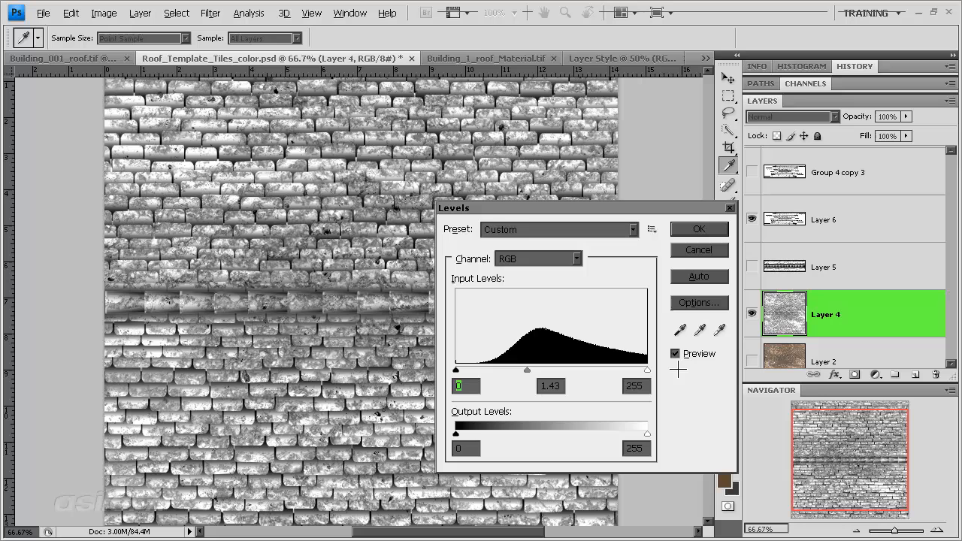
{"action": "left_click_drag", "start_coordinate": [511, 369], "coordinate": [470, 369]}
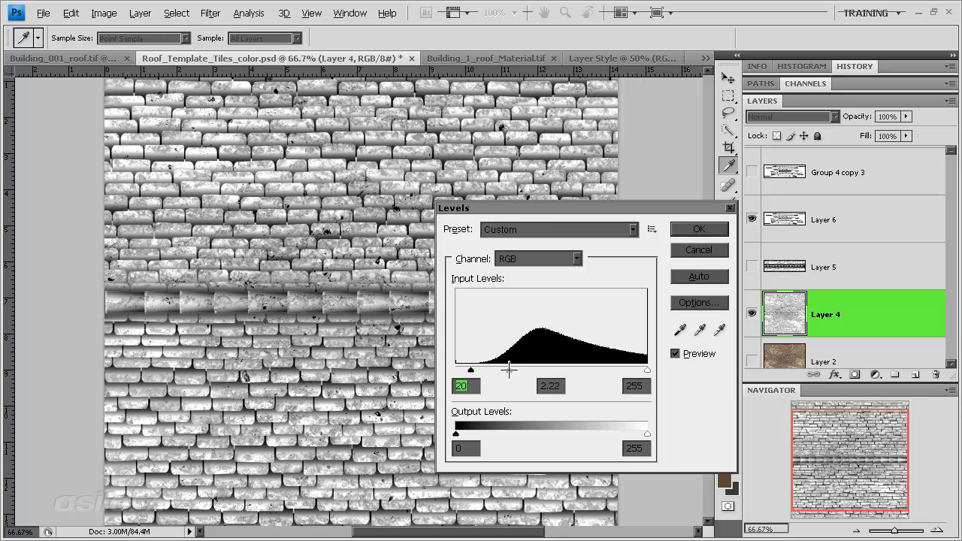
{"action": "key", "text": "Tab"}
{"action": "key", "text": "Return"}
{"action": "key", "text": "e"}
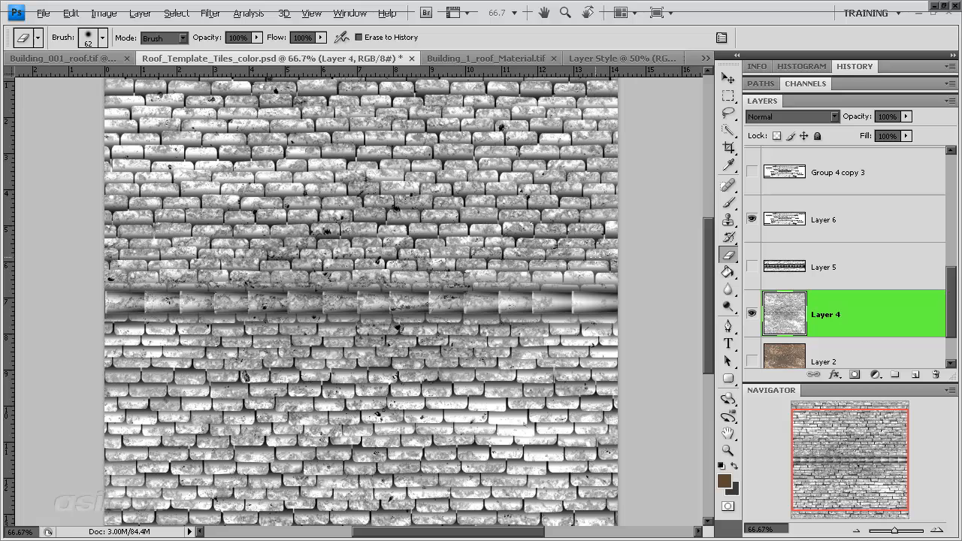
Step: Save the document under the new name Roof_Template_Tiles_diffuse.psd
{"action": "left_click", "coordinate": [44, 14]}
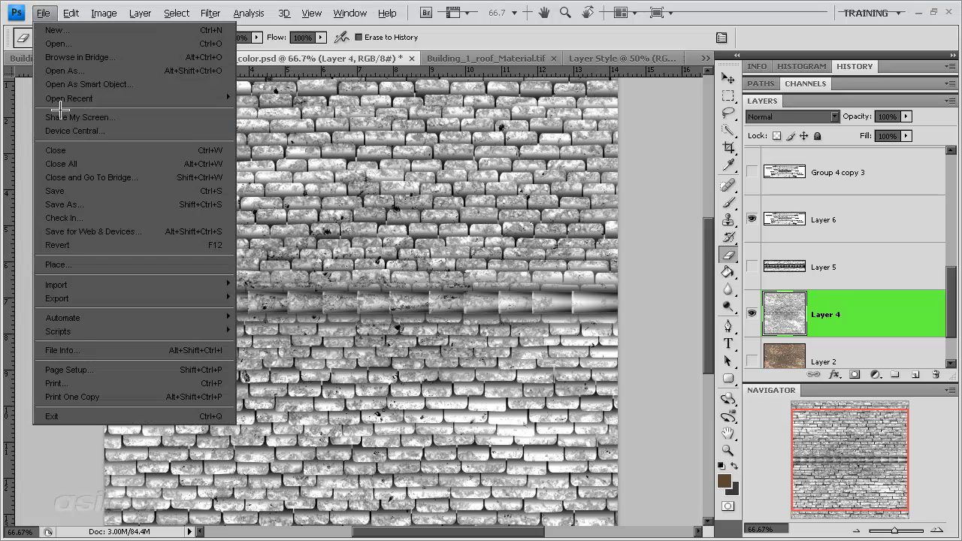
{"action": "left_click", "coordinate": [90, 194]}
{"action": "left_click", "coordinate": [496, 298]}
{"action": "left_click_drag", "start_coordinate": [496, 298], "coordinate": [554, 305]}
{"action": "type", "text": "dif"}
{"action": "key", "text": "Return"}
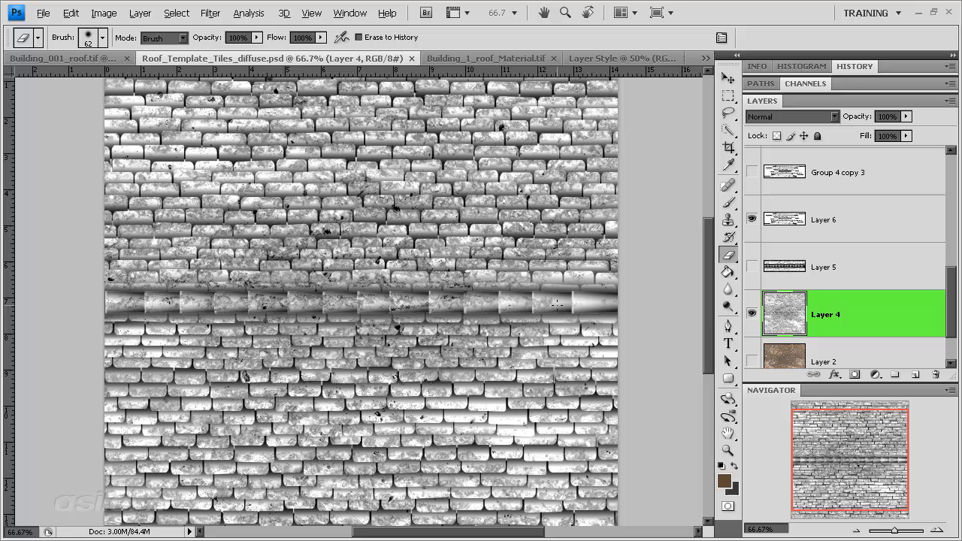
Step: Check Layers 4 and 6 by toggling their visibility, and try the Color Burn blending mode on Layer 6
{"action": "left_click", "coordinate": [752, 314]}
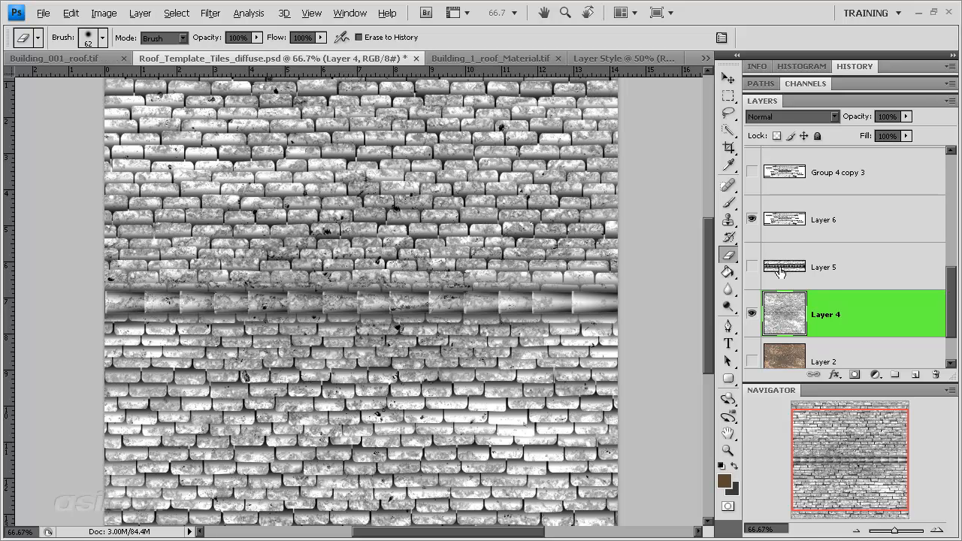
{"action": "left_click", "coordinate": [752, 220]}
{"action": "left_click", "coordinate": [752, 220]}
{"action": "left_click", "coordinate": [841, 220]}
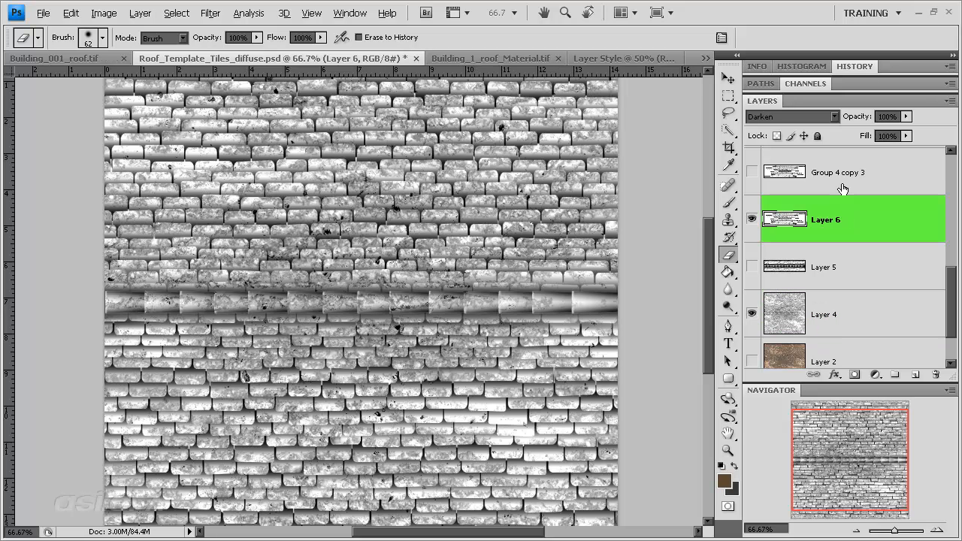
{"action": "left_click", "coordinate": [822, 118]}
{"action": "left_click", "coordinate": [819, 192]}
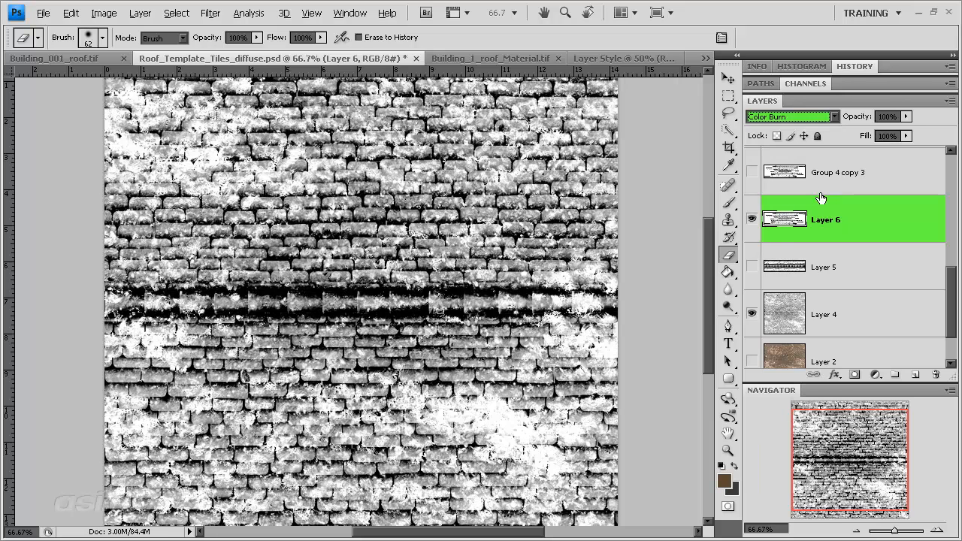
Step: Set Layer 6's blending mode to Linear Burn and compare the effect by toggling the layer's visibility
{"action": "left_click", "coordinate": [798, 117]}
{"action": "left_click", "coordinate": [798, 205]}
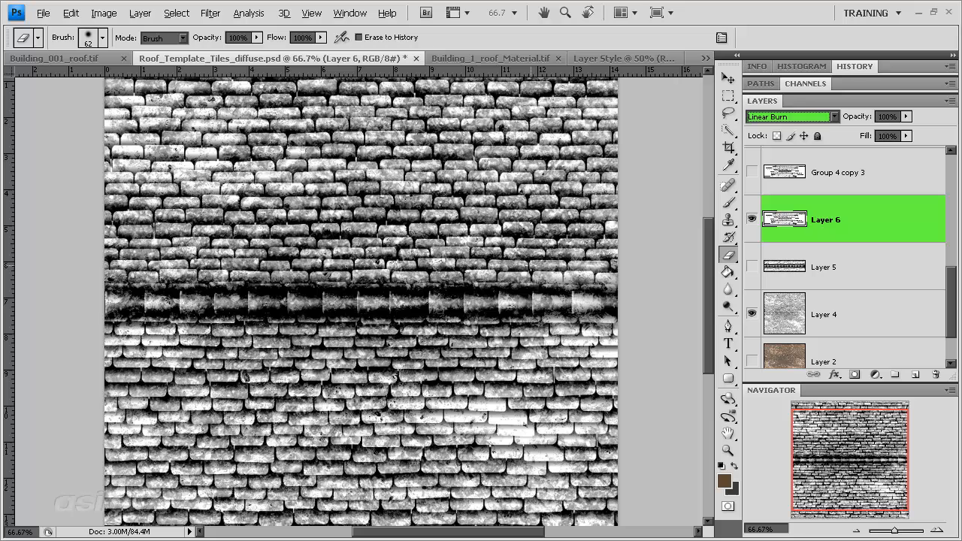
{"action": "left_click", "coordinate": [752, 218]}
{"action": "left_click", "coordinate": [751, 218]}
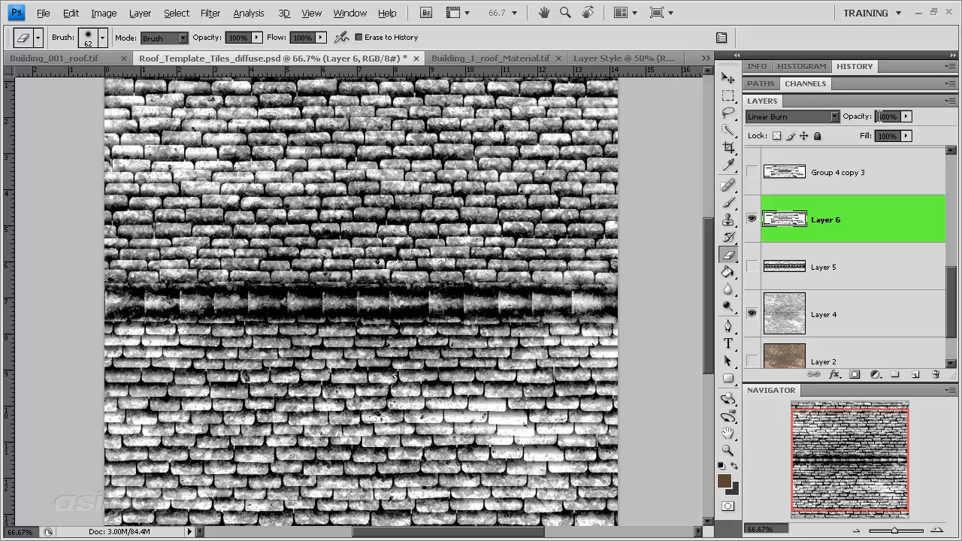
Step: Duplicate Layer 6 and apply a Gaussian Blur with a 4.3-pixel radius to the copy
{"action": "left_click", "coordinate": [906, 116]}
{"action": "mouse_move", "coordinate": [902, 130]}
{"action": "left_mouse_down"}
{"action": "mouse_move", "coordinate": [873, 130]}
{"action": "mouse_move", "coordinate": [906, 130]}
{"action": "left_mouse_up"}
{"action": "left_click_drag", "start_coordinate": [880, 229], "coordinate": [915, 374]}
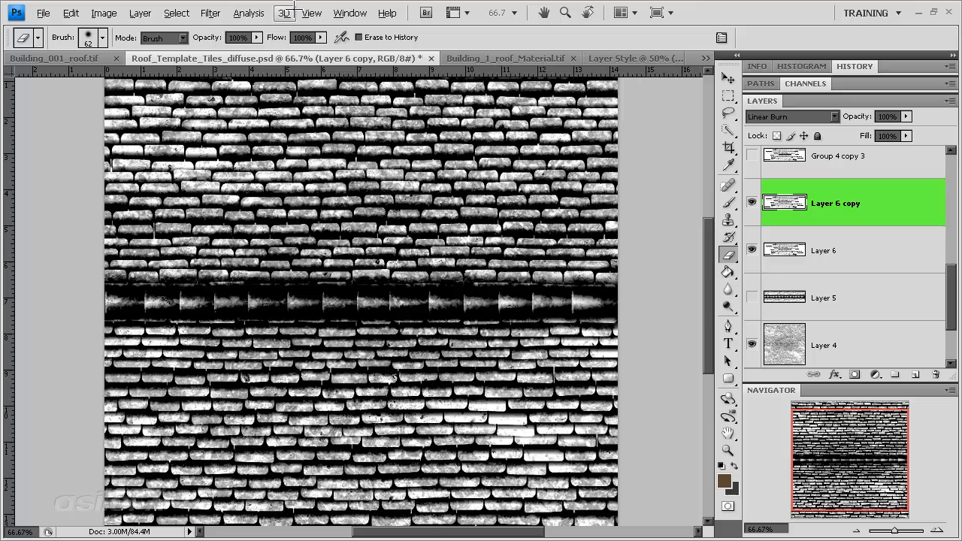
{"action": "left_click", "coordinate": [211, 13]}
{"action": "mouse_move", "coordinate": [250, 129]}
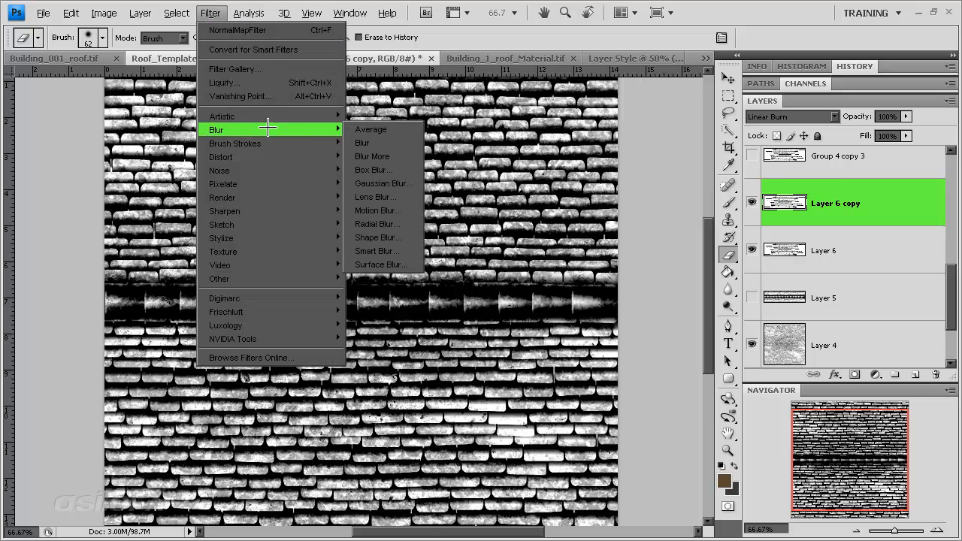
{"action": "left_click", "coordinate": [383, 184]}
{"action": "mouse_move", "coordinate": [659, 412]}
{"action": "left_mouse_down"}
{"action": "mouse_move", "coordinate": [621, 411]}
{"action": "mouse_move", "coordinate": [648, 412]}
{"action": "left_mouse_up"}
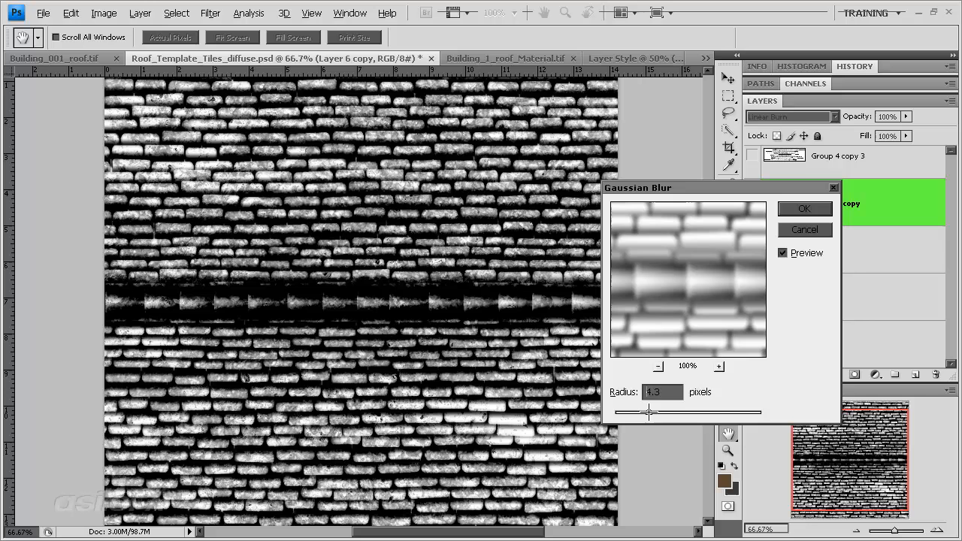
{"action": "left_click", "coordinate": [804, 208]}
Step: Adjust the blurred Layer 6 copy with Levels, shifting the black and midtone inputs and the black output level
{"action": "key", "text": "ctrl+l"}
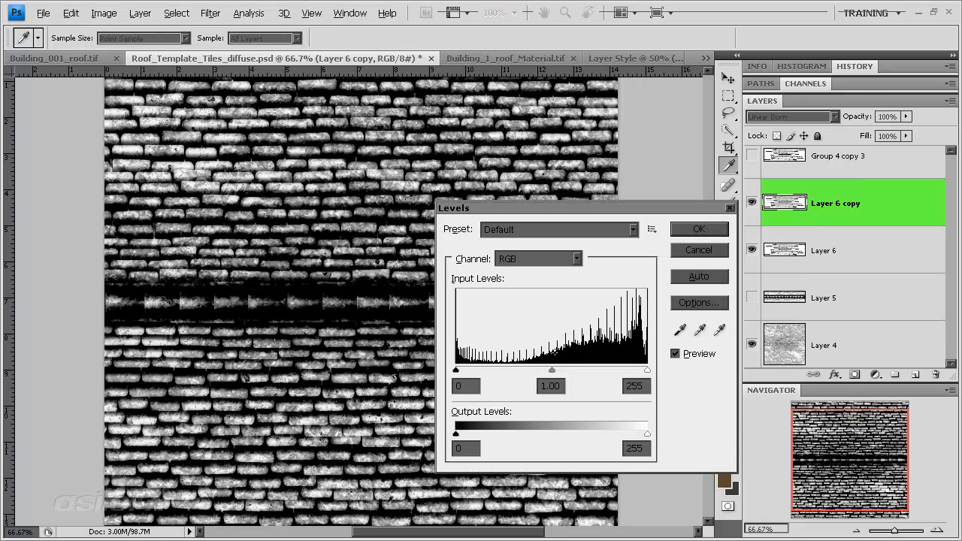
{"action": "mouse_move", "coordinate": [550, 368]}
{"action": "left_mouse_down"}
{"action": "mouse_move", "coordinate": [612, 369]}
{"action": "mouse_move", "coordinate": [466, 369]}
{"action": "mouse_move", "coordinate": [533, 369]}
{"action": "left_mouse_up"}
{"action": "left_click_drag", "start_coordinate": [646, 369], "coordinate": [562, 370]}
{"action": "mouse_move", "coordinate": [499, 370]}
{"action": "left_mouse_down"}
{"action": "mouse_move", "coordinate": [549, 371]}
{"action": "mouse_move", "coordinate": [486, 371]}
{"action": "left_mouse_up"}
{"action": "left_click_drag", "start_coordinate": [562, 370], "coordinate": [646, 370]}
{"action": "left_click_drag", "start_coordinate": [456, 369], "coordinate": [618, 369]}
{"action": "left_click_drag", "start_coordinate": [538, 369], "coordinate": [600, 368]}
{"action": "left_click_drag", "start_coordinate": [456, 434], "coordinate": [573, 433]}
{"action": "left_click_drag", "start_coordinate": [455, 434], "coordinate": [524, 434]}
{"action": "left_click", "coordinate": [699, 229]}
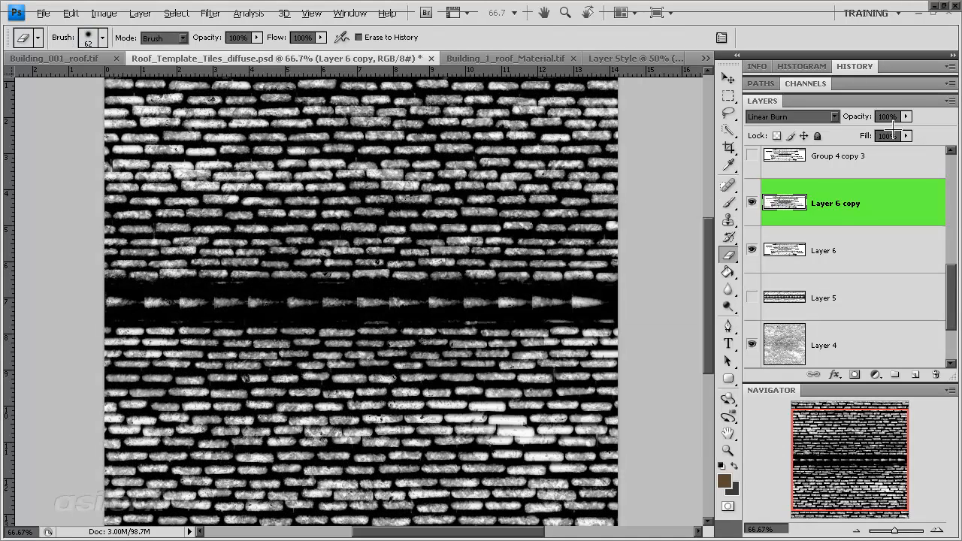
Step: Lower the opacity of Layer 6 copy to 40%
{"action": "left_click", "coordinate": [906, 116]}
{"action": "left_click_drag", "start_coordinate": [901, 131], "coordinate": [869, 131]}
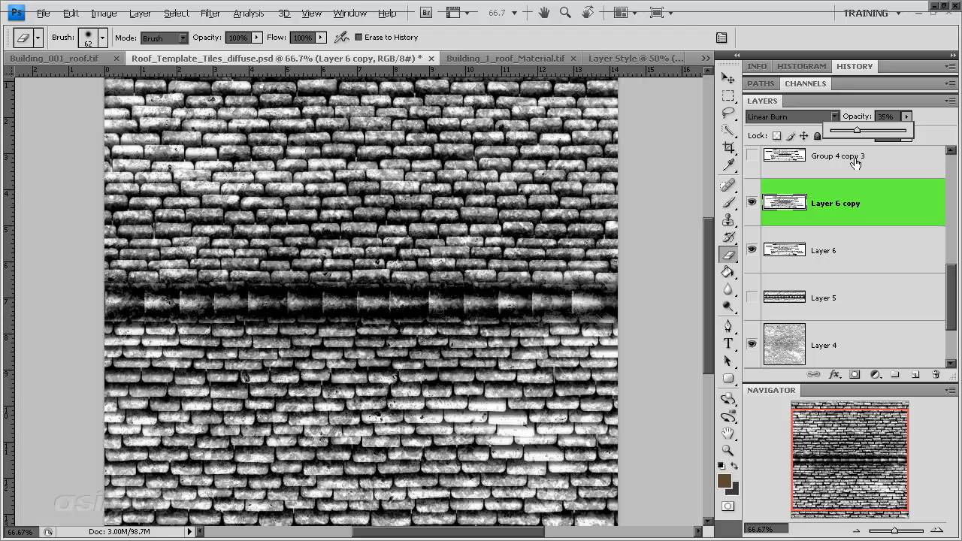
{"action": "left_click_drag", "start_coordinate": [872, 131], "coordinate": [860, 131]}
{"action": "left_click", "coordinate": [895, 212]}
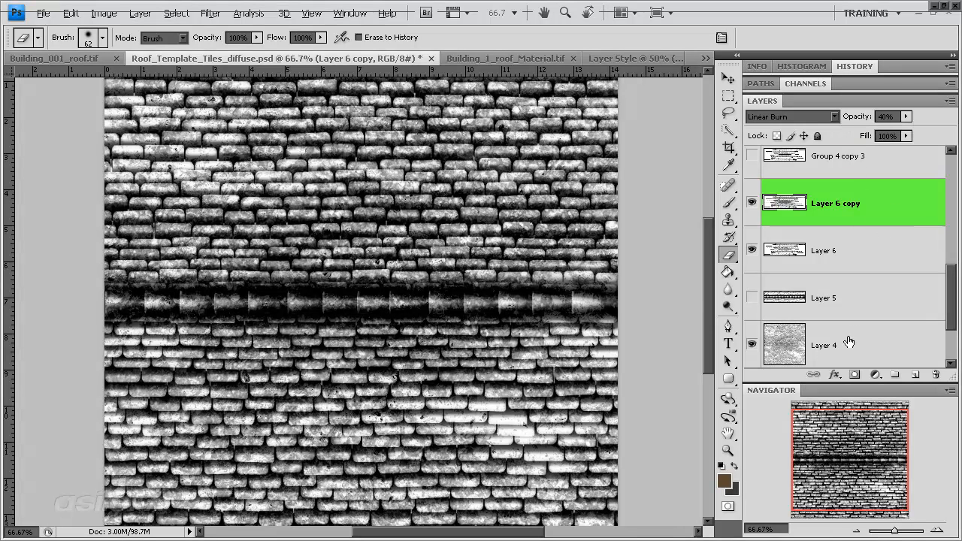
Step: Create a new document from the current history state and flatten it, discarding the hidden layers
{"action": "double_click", "coordinate": [894, 65]}
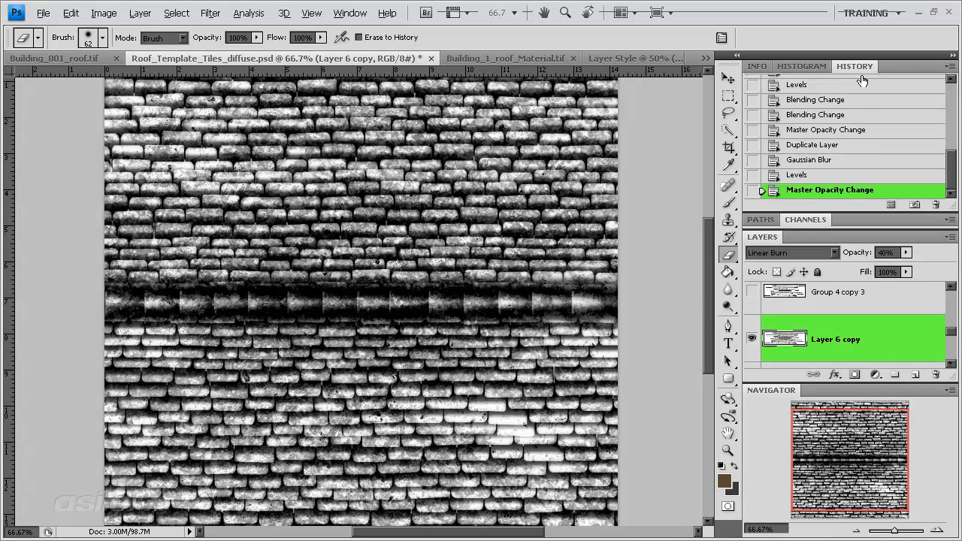
{"action": "left_click", "coordinate": [890, 204]}
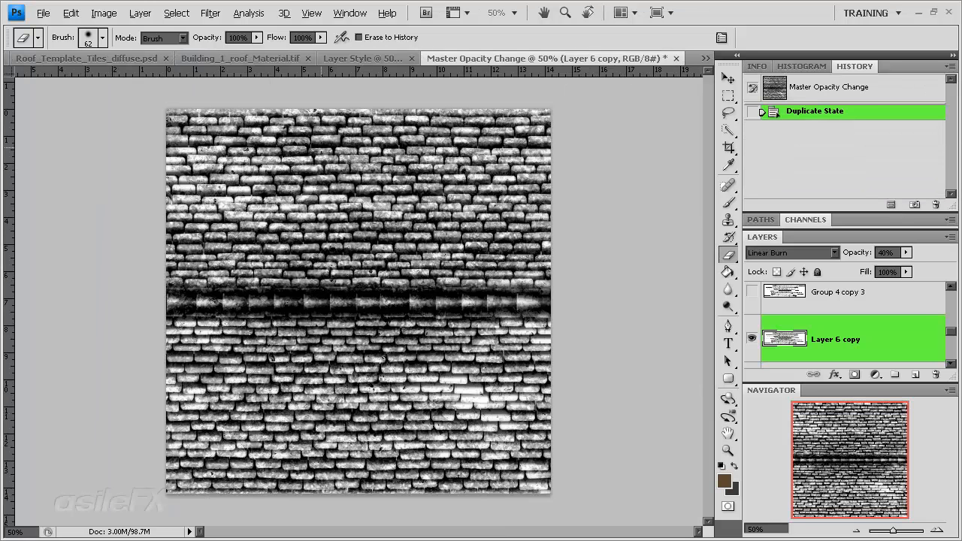
{"action": "left_click", "coordinate": [140, 12]}
{"action": "left_click", "coordinate": [186, 472]}
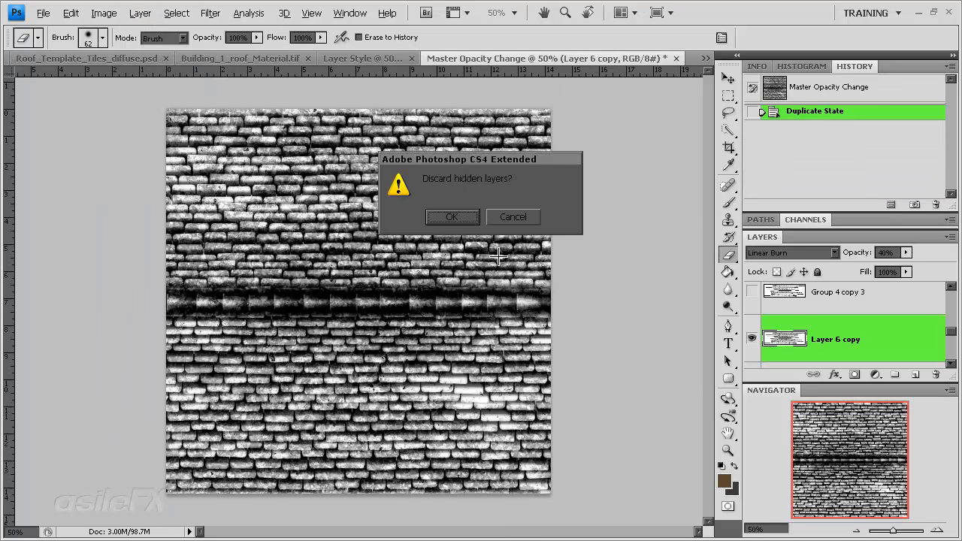
{"action": "left_click", "coordinate": [446, 217]}
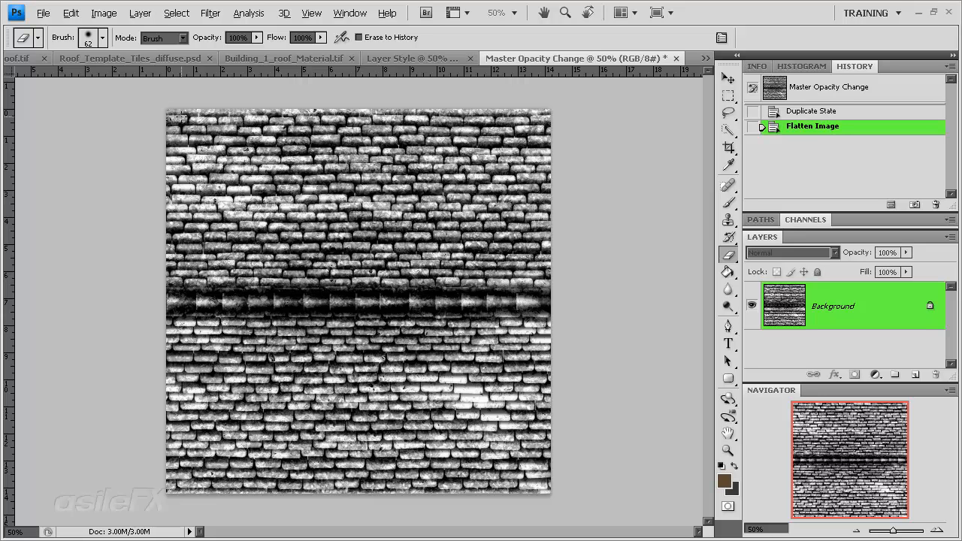
Step: Crop the flattened tile image to the full canvas bounds
{"action": "key", "text": "c"}
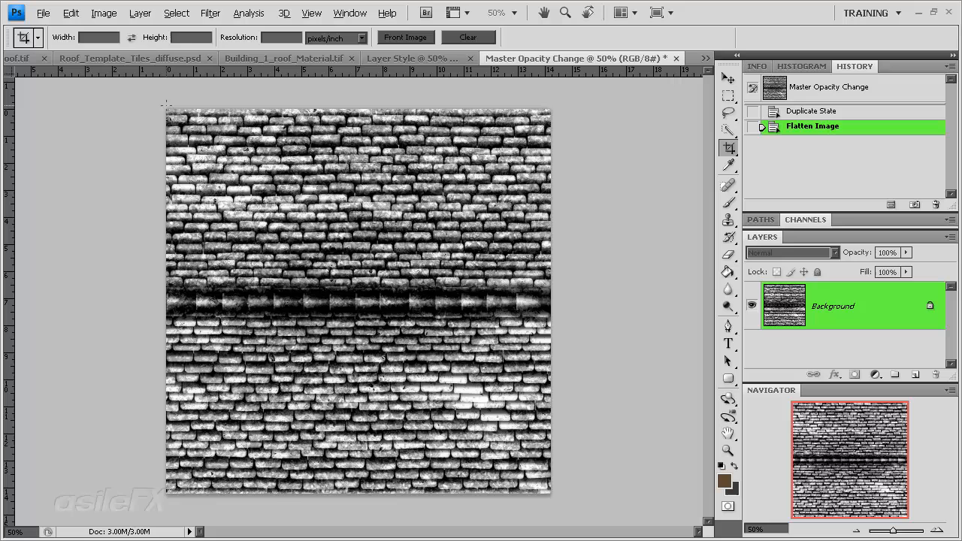
{"action": "left_click_drag", "start_coordinate": [153, 90], "coordinate": [650, 474]}
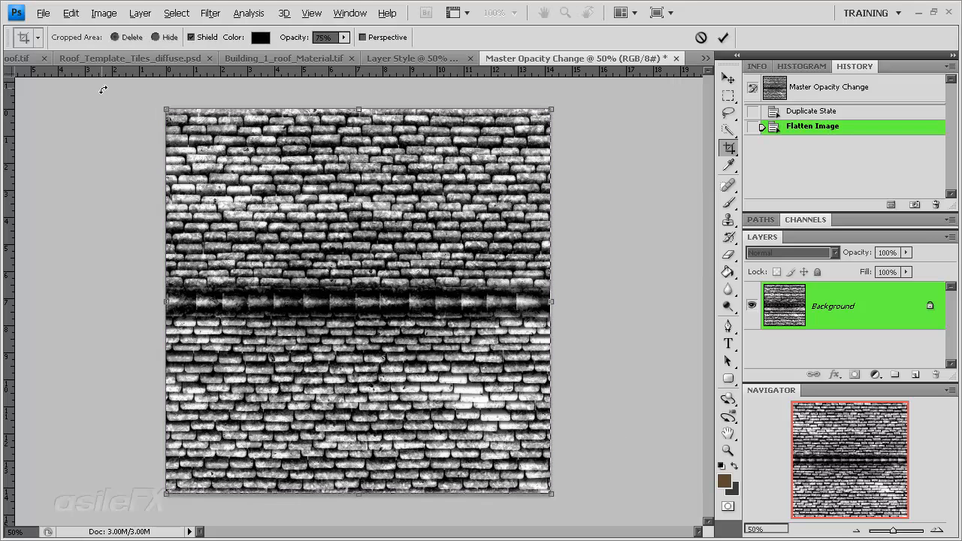
{"action": "key", "text": "Return"}
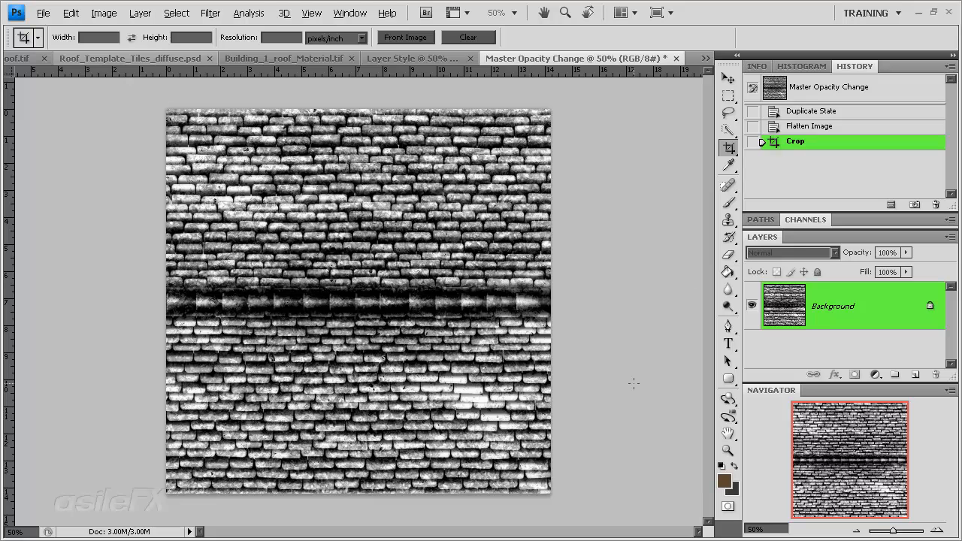
{"action": "key", "text": "ctrl+l"}
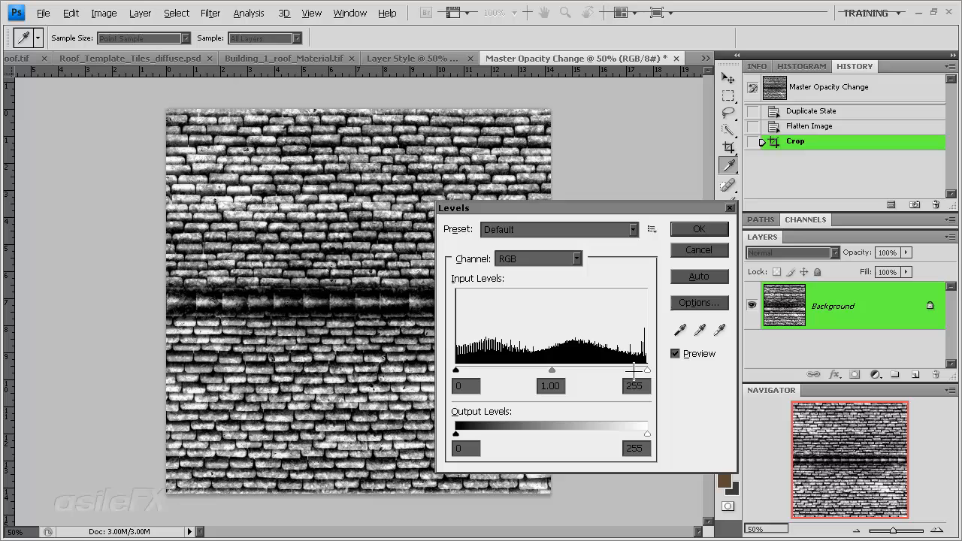
{"action": "left_click", "coordinate": [698, 252]}
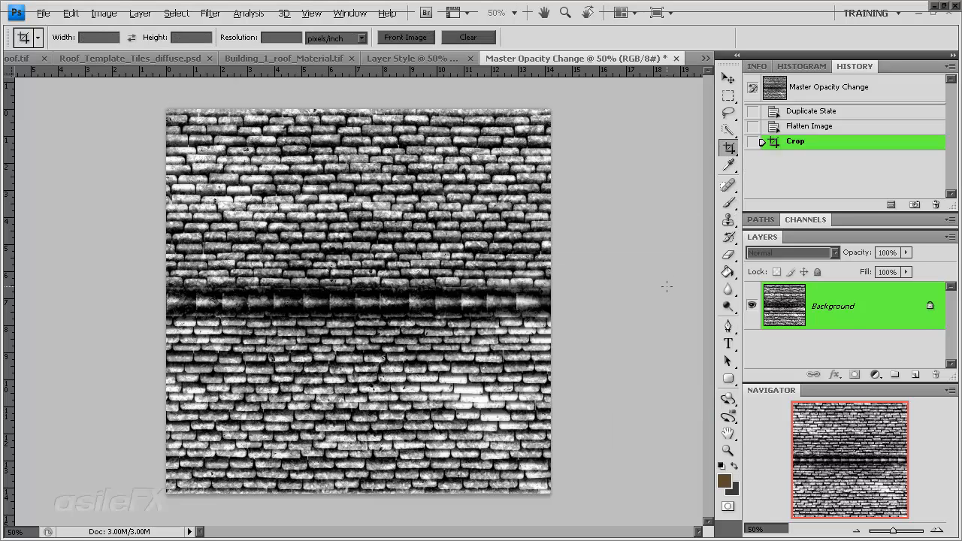
Step: Duplicate the flattened Background layer into the document Building_1_roof_Material.tif
{"action": "right_click", "coordinate": [857, 304]}
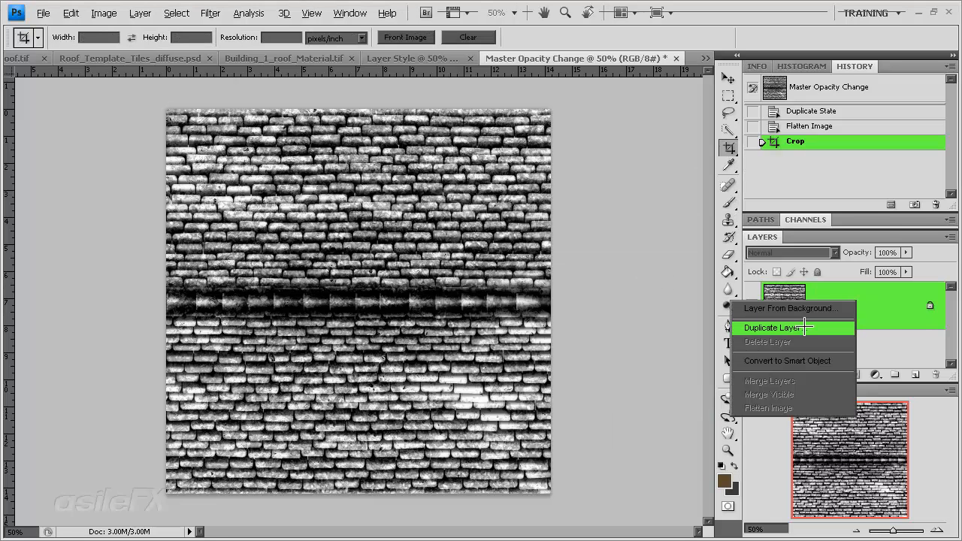
{"action": "left_click", "coordinate": [759, 323]}
{"action": "left_click", "coordinate": [678, 304]}
{"action": "left_click", "coordinate": [680, 338]}
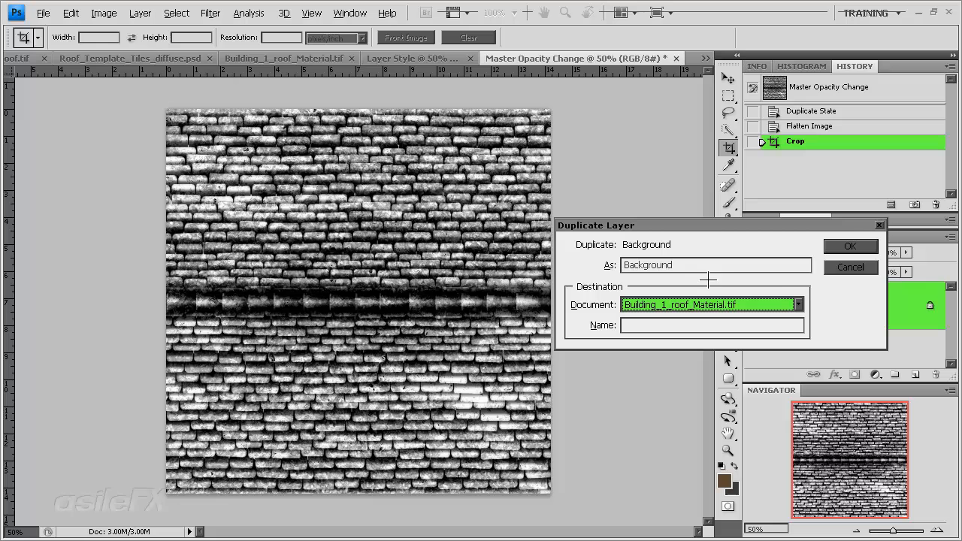
{"action": "left_click", "coordinate": [847, 247]}
Step: In Building_1_roof_Material.tif, select the whole canvas and rename the newly added Background layer as Diffuse
{"action": "left_click", "coordinate": [277, 60]}
{"action": "key", "text": "ctrl+a"}
{"action": "double_click", "coordinate": [833, 305]}
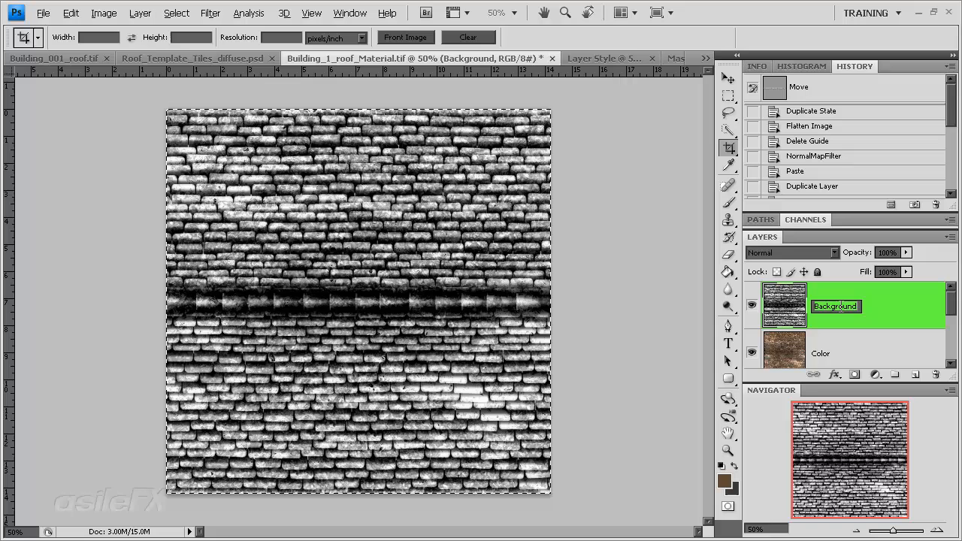
{"action": "type", "text": "Diffuse"}
{"action": "key", "text": "Return"}
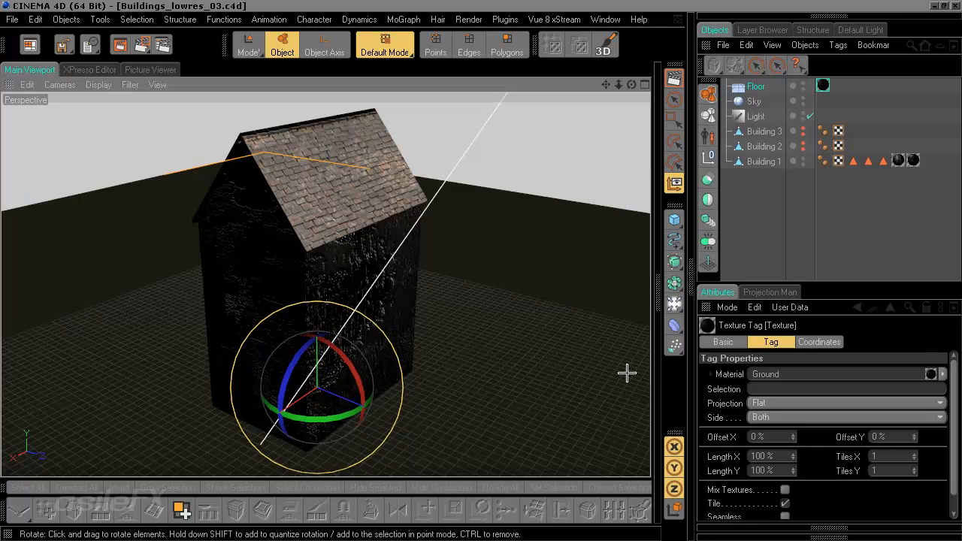
Step: Switch to CINEMA 4D, open the Building 1 Roof material for editing, and copy the texture of its Color channel
{"action": "left_click", "coordinate": [655, 275]}
{"action": "left_click", "coordinate": [402, 69]}
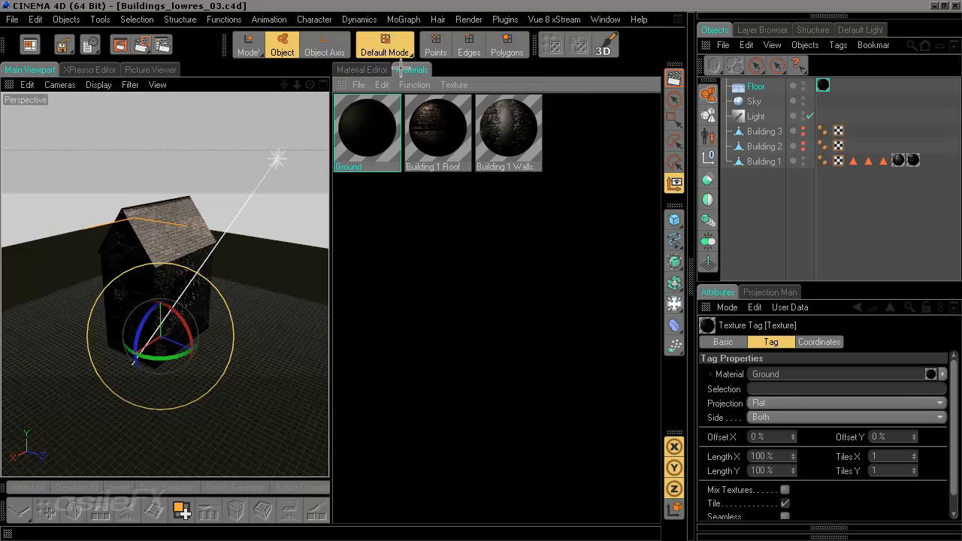
{"action": "left_click", "coordinate": [439, 129]}
{"action": "left_click", "coordinate": [368, 70]}
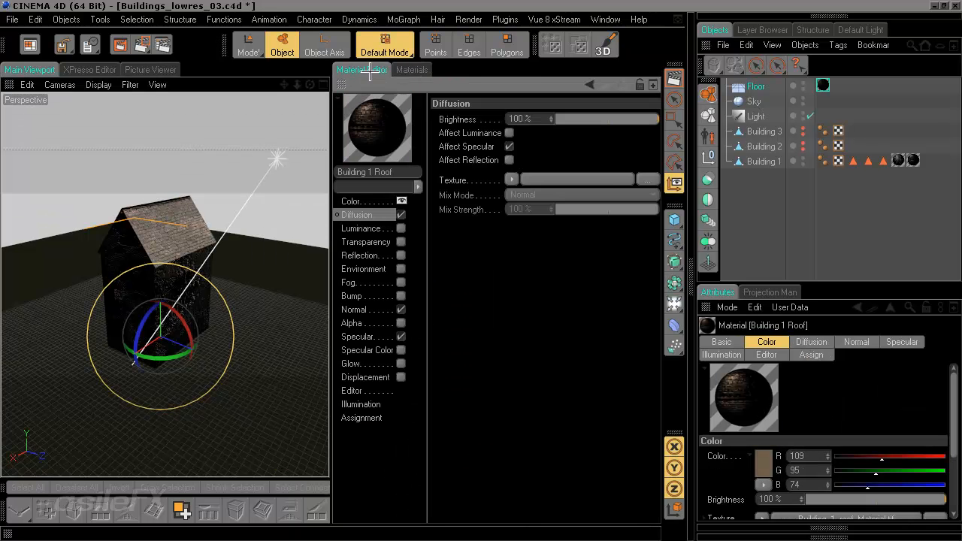
{"action": "left_click", "coordinate": [376, 201]}
{"action": "right_click", "coordinate": [454, 180]}
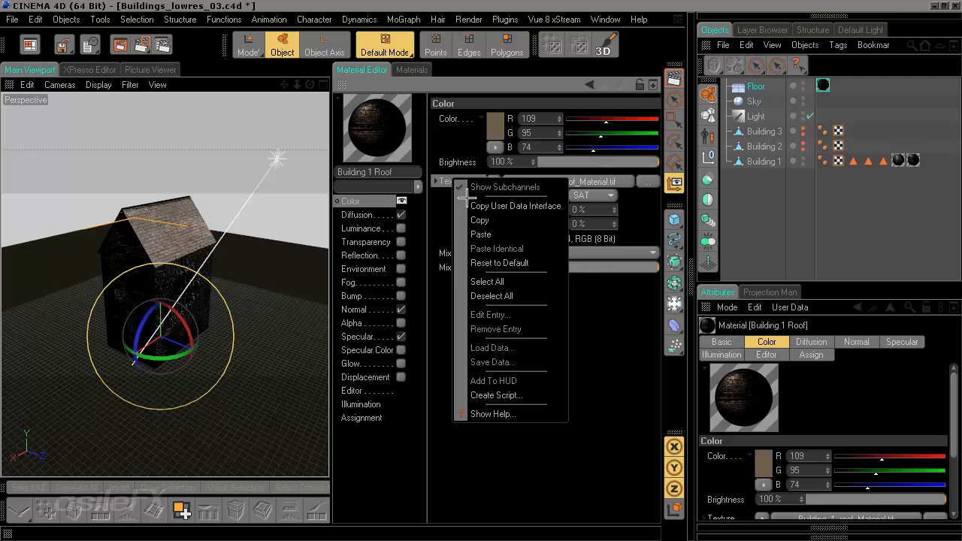
{"action": "left_click", "coordinate": [479, 219]}
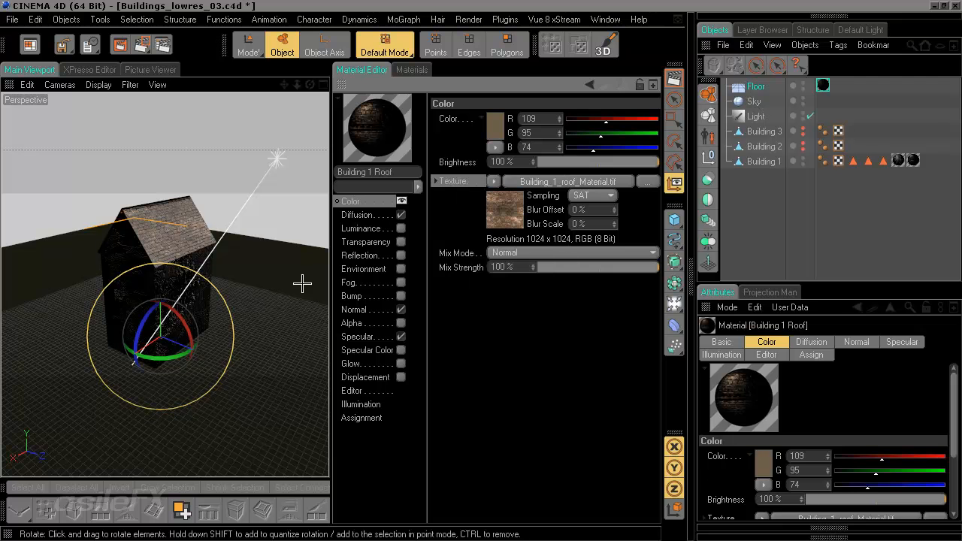
Step: Paste the copied Building_1_roof_Material.tif texture into the roof material's Diffusion channel
{"action": "left_click", "coordinate": [380, 310]}
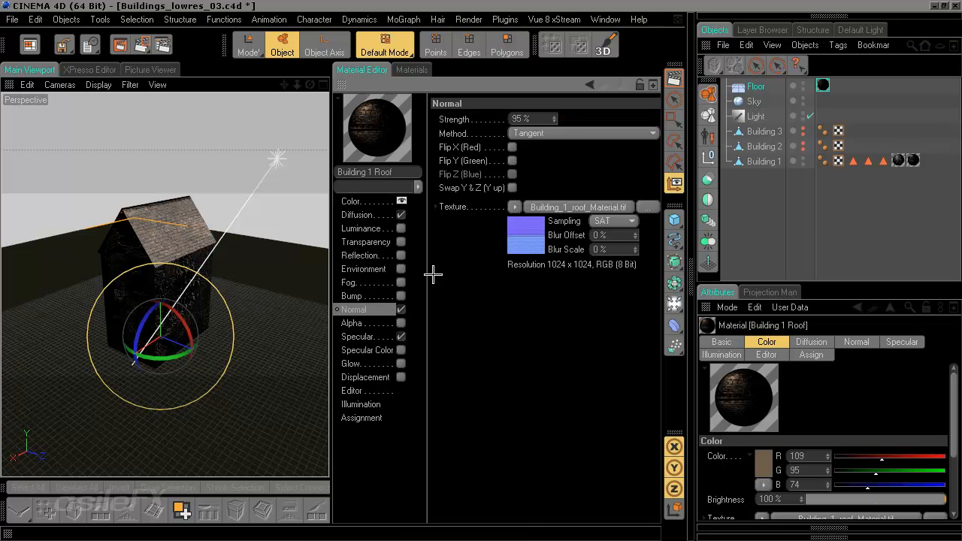
{"action": "left_click", "coordinate": [363, 203]}
{"action": "left_click", "coordinate": [372, 216]}
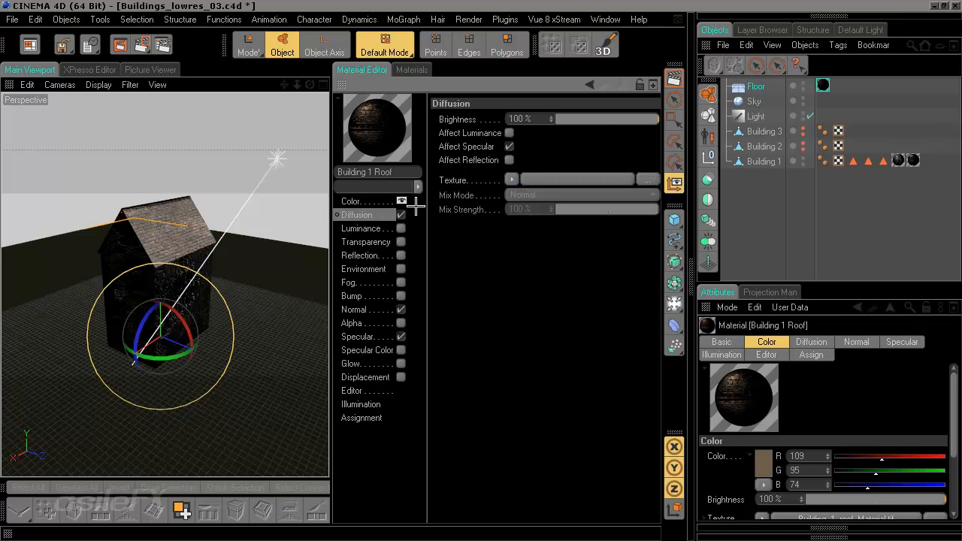
{"action": "right_click", "coordinate": [450, 180]}
{"action": "left_click", "coordinate": [492, 242]}
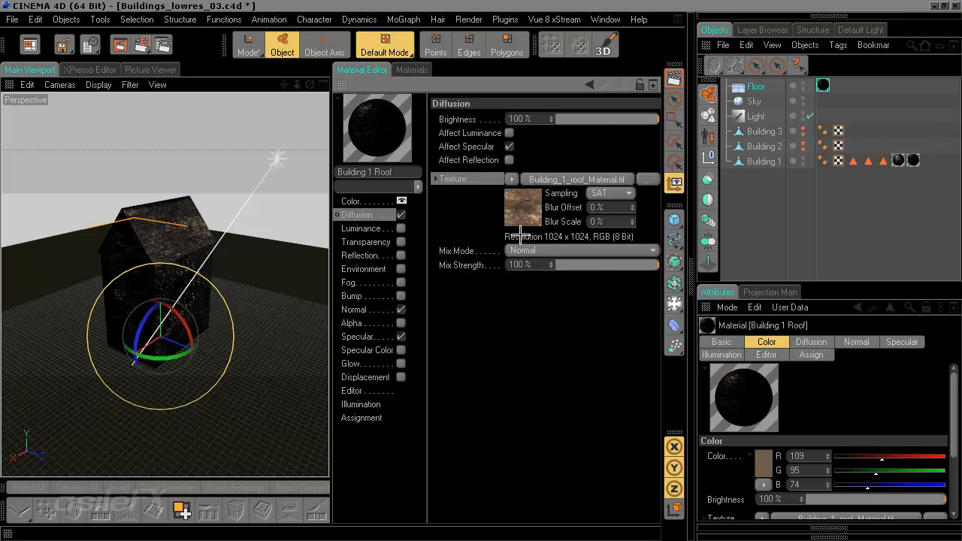
Step: Set the Diffusion texture's layer set to the Diffuse layer of Building_1_roof_Material.tif
{"action": "left_click", "coordinate": [541, 252]}
{"action": "left_click", "coordinate": [481, 252]}
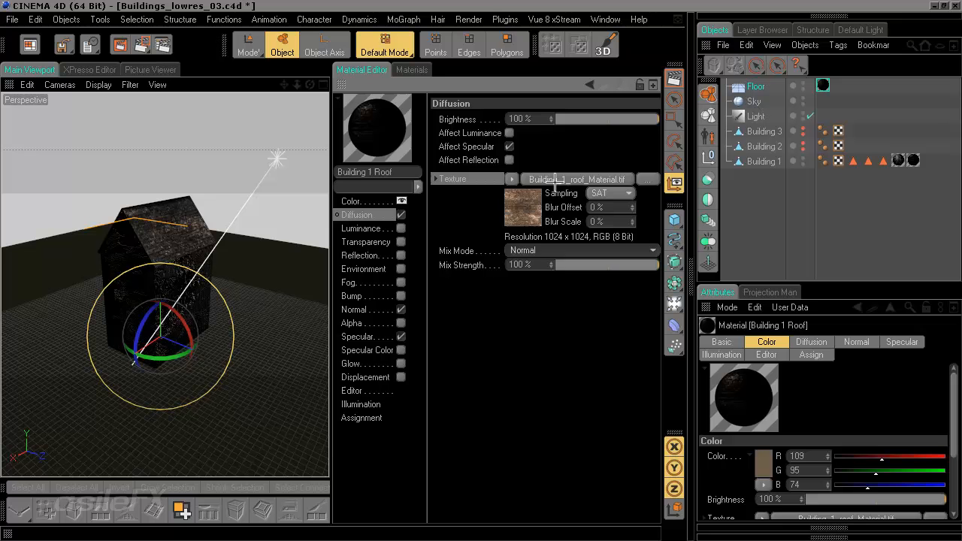
{"action": "left_click", "coordinate": [554, 180]}
{"action": "left_click", "coordinate": [532, 232]}
{"action": "left_click", "coordinate": [448, 205]}
{"action": "left_click", "coordinate": [451, 406]}
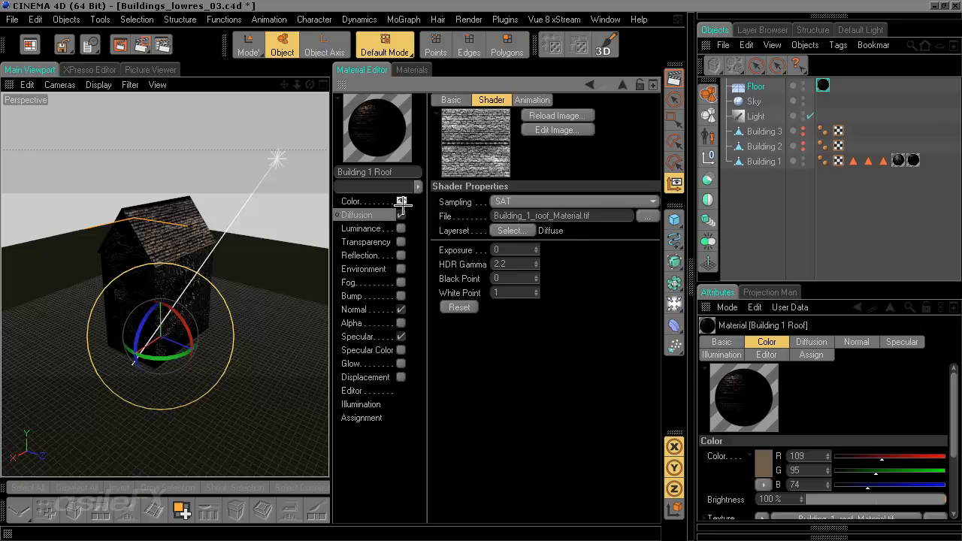
Step: Set the Diffusion channel's brightness to 77% and its mix mode to Add
{"action": "left_click", "coordinate": [373, 215]}
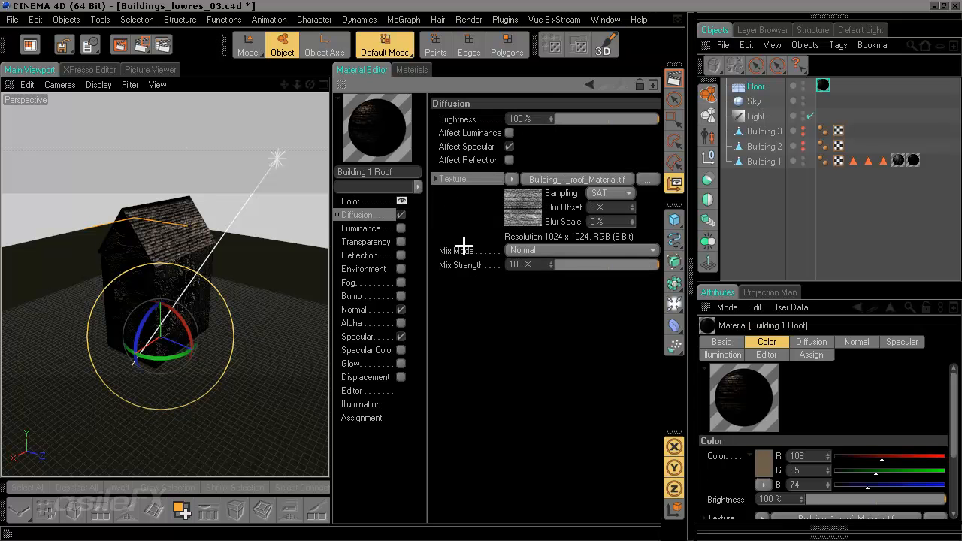
{"action": "left_click", "coordinate": [606, 117]}
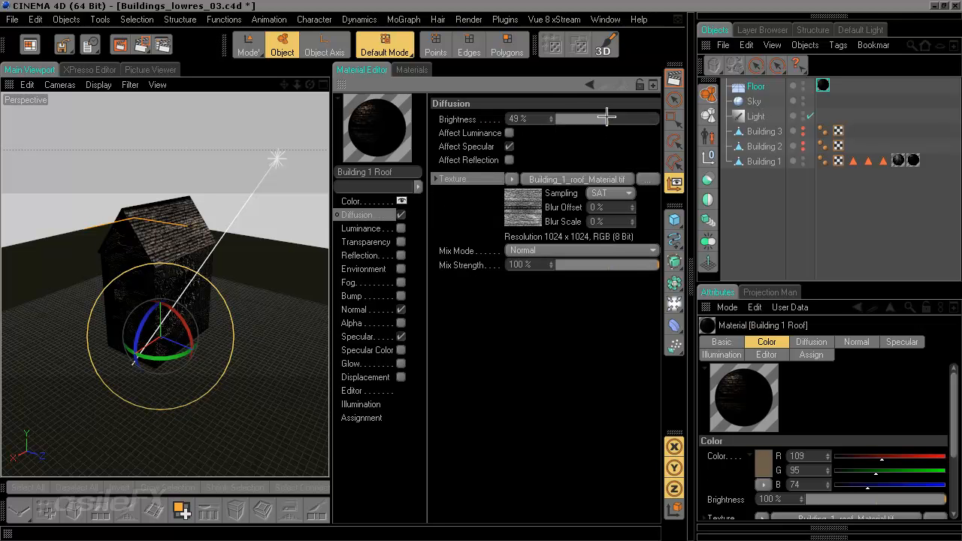
{"action": "left_click_drag", "start_coordinate": [621, 117], "coordinate": [641, 118]}
{"action": "left_click", "coordinate": [540, 253]}
{"action": "left_click", "coordinate": [548, 275]}
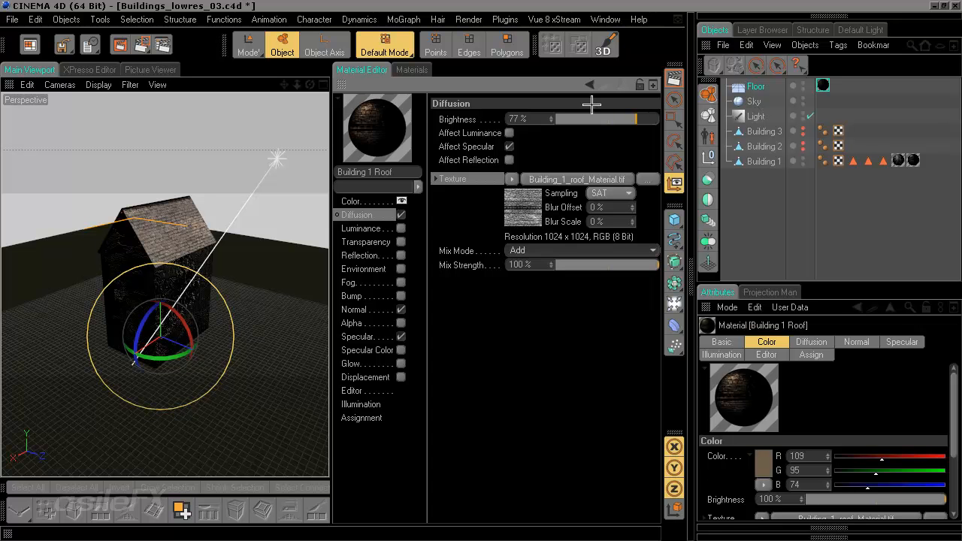
Step: Fine-tune the Diffusion channel to a brightness of 71% and a mix strength of 62%
{"action": "left_click_drag", "start_coordinate": [598, 113], "coordinate": [577, 116]}
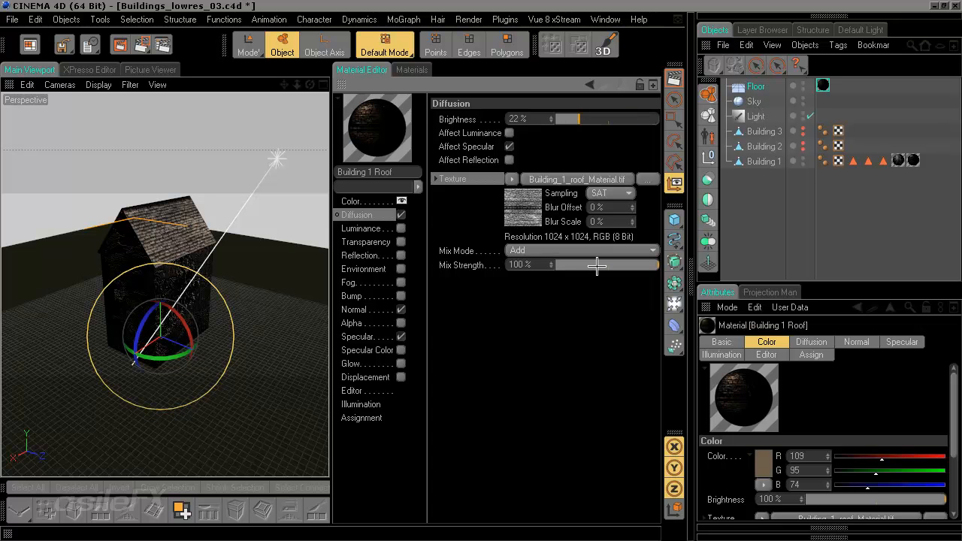
{"action": "left_click", "coordinate": [599, 264]}
{"action": "left_click", "coordinate": [640, 119]}
{"action": "left_click_drag", "start_coordinate": [641, 119], "coordinate": [630, 119]}
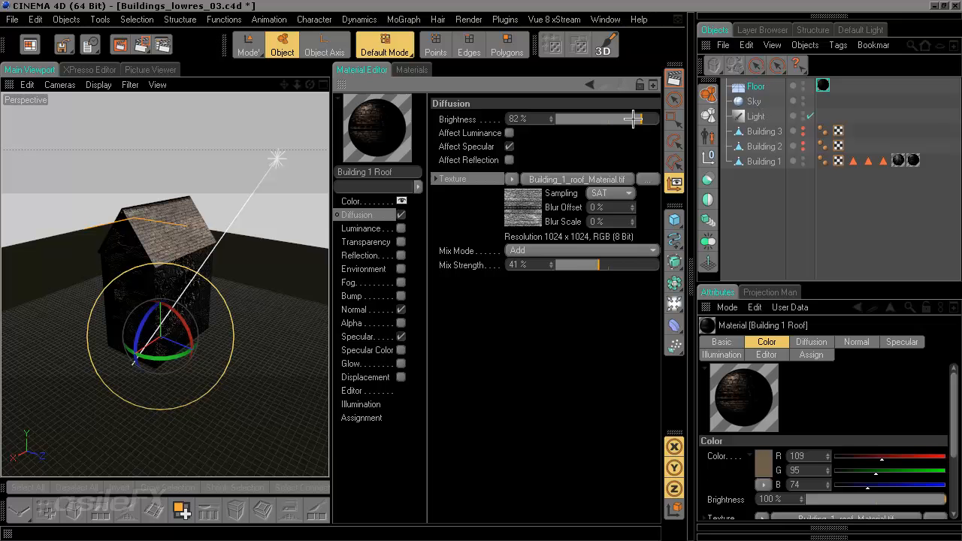
{"action": "left_click", "coordinate": [568, 264]}
{"action": "left_click_drag", "start_coordinate": [571, 263], "coordinate": [636, 272]}
{"action": "left_click", "coordinate": [620, 264]}
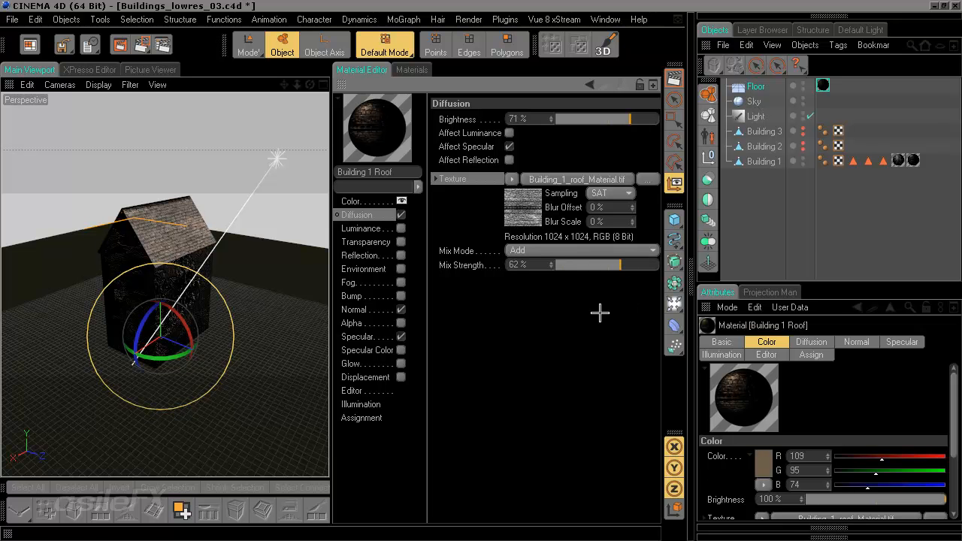
Step: Adjust the Diffuse Falloff in the roof material's Oren-Nayar illumination settings and inspect the roof on the building
{"action": "left_click", "coordinate": [342, 85], "text": "ctrl"}
{"action": "scroll", "coordinate": [461, 261], "scroll_direction": "up", "scroll_amount": 2}
{"action": "left_click_drag", "start_coordinate": [473, 261], "coordinate": [389, 250]}
{"action": "left_click", "coordinate": [659, 298]}
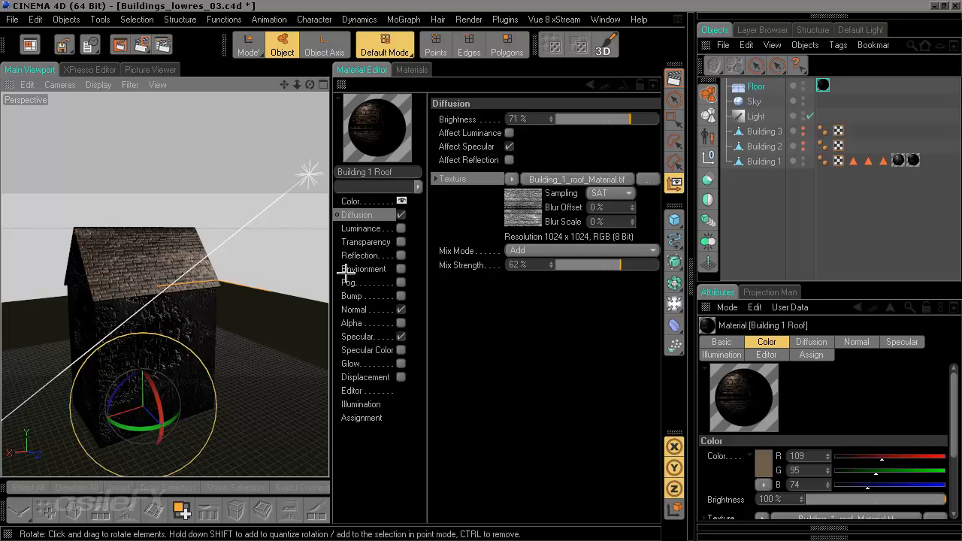
{"action": "left_click", "coordinate": [367, 417]}
{"action": "left_click", "coordinate": [375, 407]}
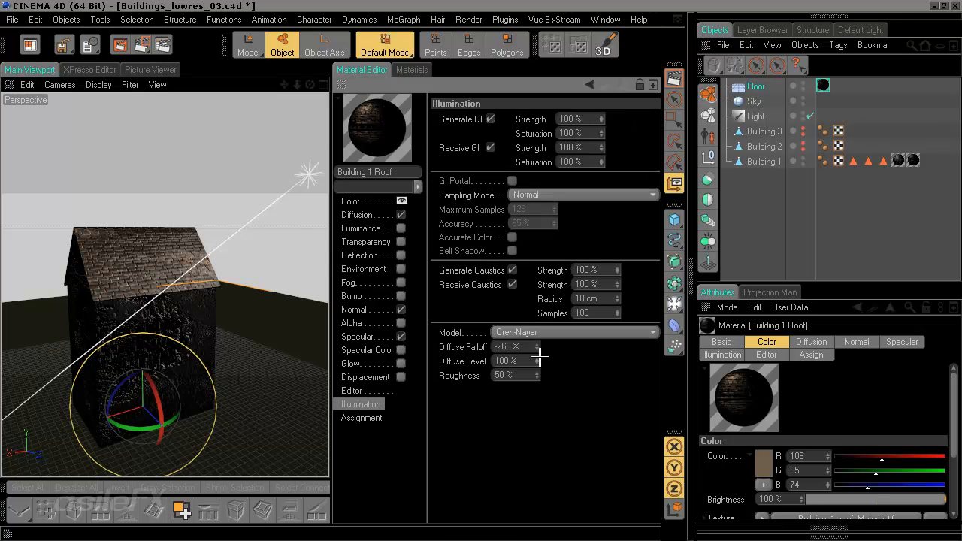
{"action": "left_click_drag", "start_coordinate": [525, 347], "coordinate": [495, 353]}
{"action": "key", "text": "Tab"}
{"action": "key", "text": "Tab"}
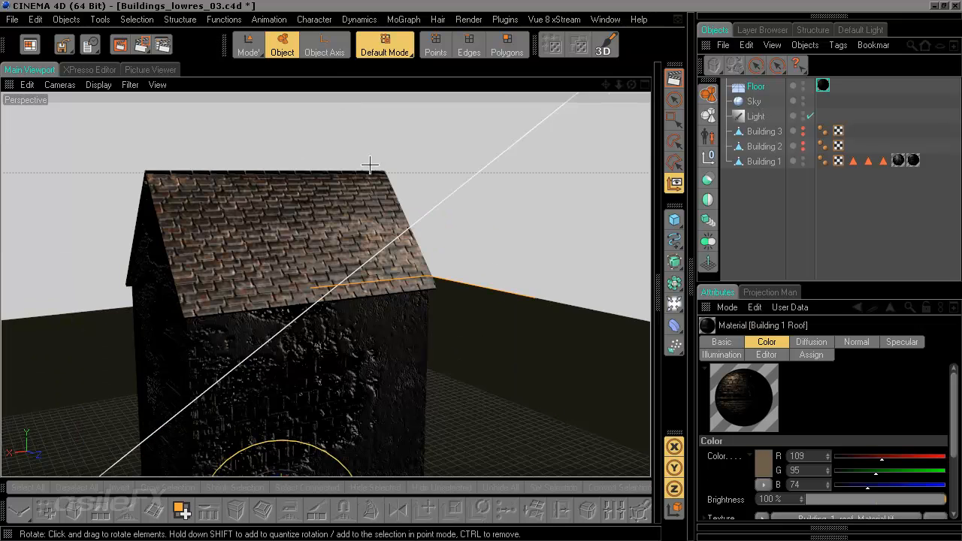
{"action": "left_click_drag", "start_coordinate": [383, 193], "coordinate": [436, 169]}
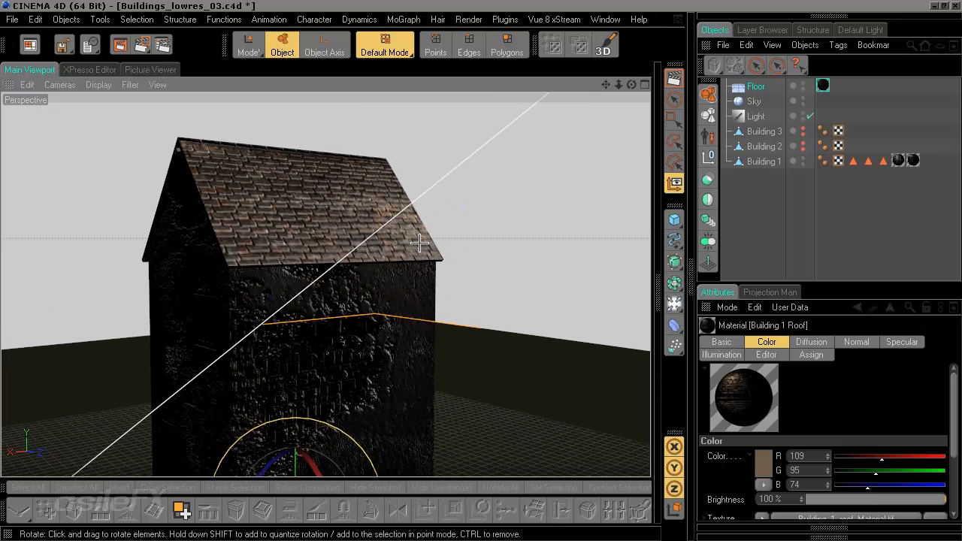
Step: Render the building in the viewport from ground level and from above to check the roof tiles
{"action": "left_click_drag", "start_coordinate": [437, 286], "coordinate": [410, 294]}
{"action": "left_click_drag", "start_coordinate": [431, 326], "coordinate": [436, 287]}
{"action": "left_click", "coordinate": [673, 88]}
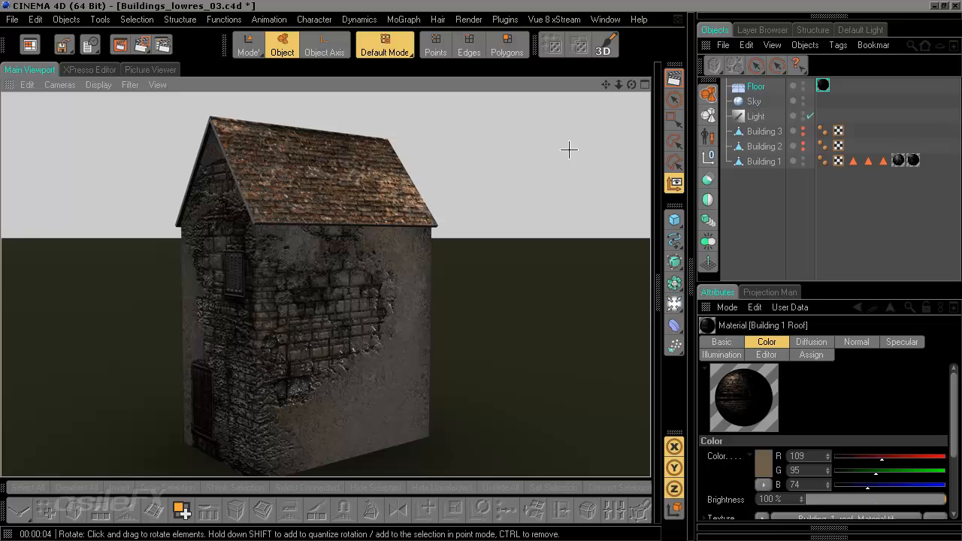
{"action": "left_click_drag", "start_coordinate": [514, 204], "coordinate": [504, 276]}
{"action": "left_click", "coordinate": [674, 77]}
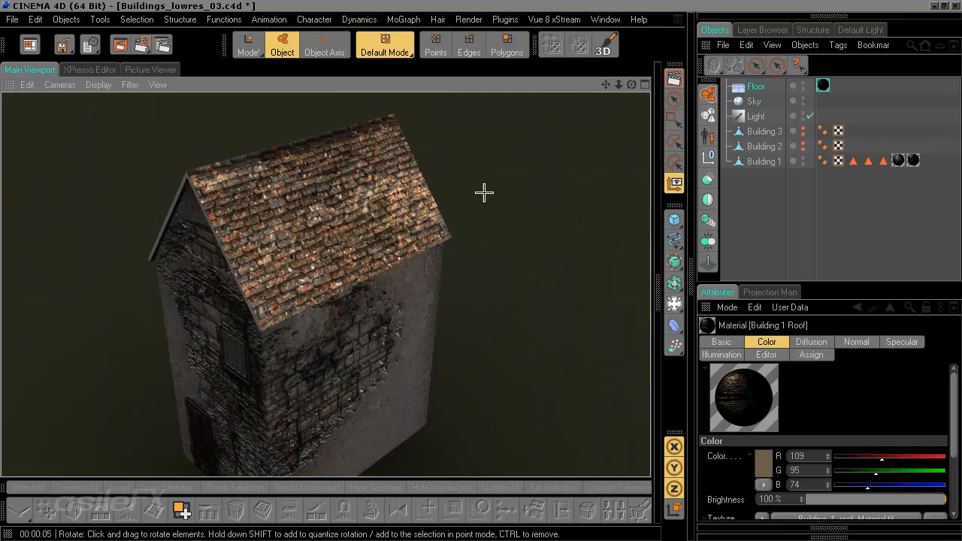
Step: Orbit to the building's other side and render the roof from a distance and close up
{"action": "left_click_drag", "start_coordinate": [409, 261], "coordinate": [485, 296]}
{"action": "scroll", "coordinate": [451, 238], "scroll_direction": "down", "scroll_amount": 5}
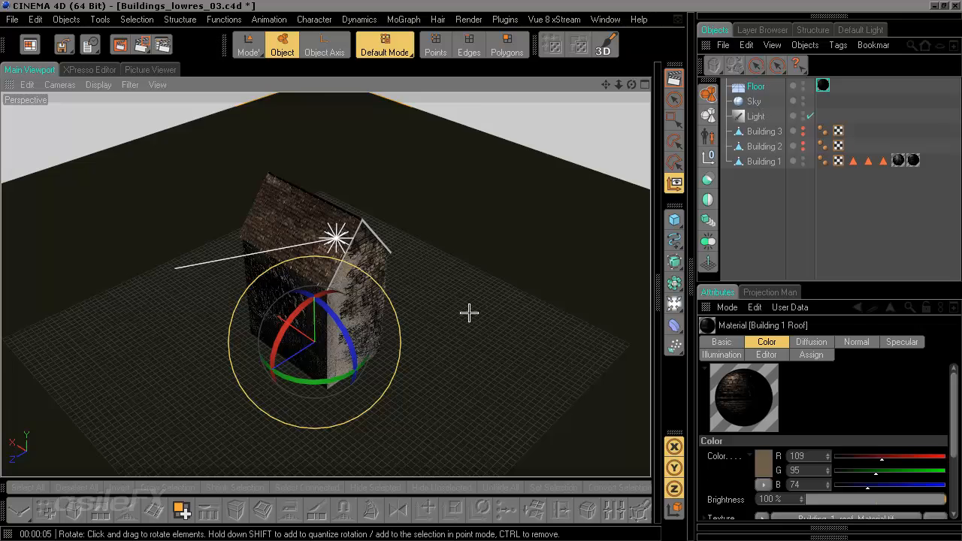
{"action": "left_click_drag", "start_coordinate": [389, 258], "coordinate": [469, 313]}
{"action": "key", "text": "ctrl+r"}
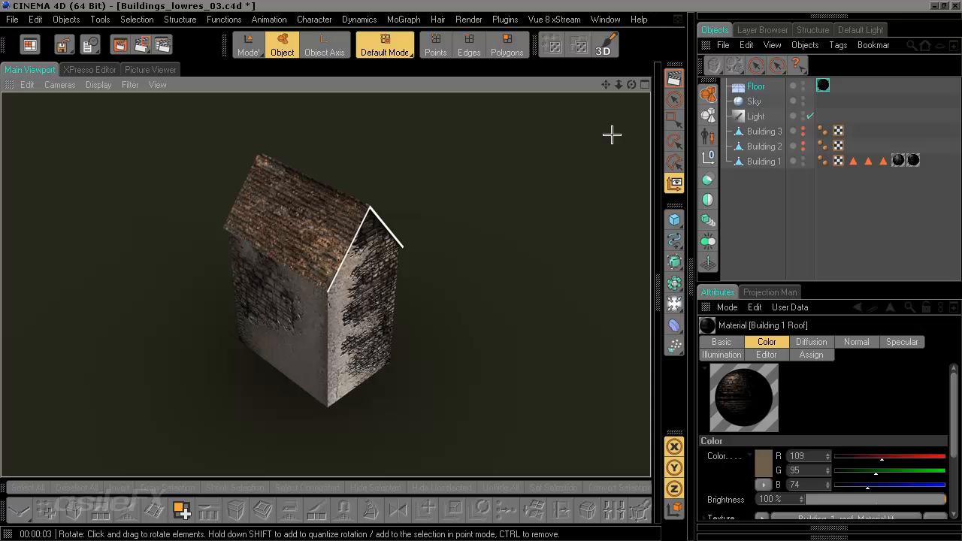
{"action": "left_click_drag", "start_coordinate": [574, 211], "coordinate": [501, 240]}
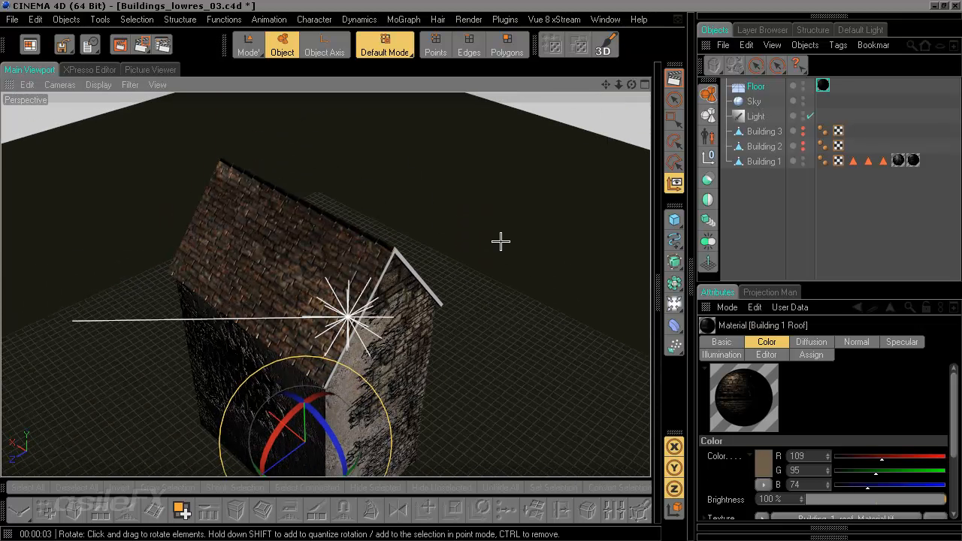
{"action": "scroll", "coordinate": [500, 240], "scroll_direction": "up", "scroll_amount": 5}
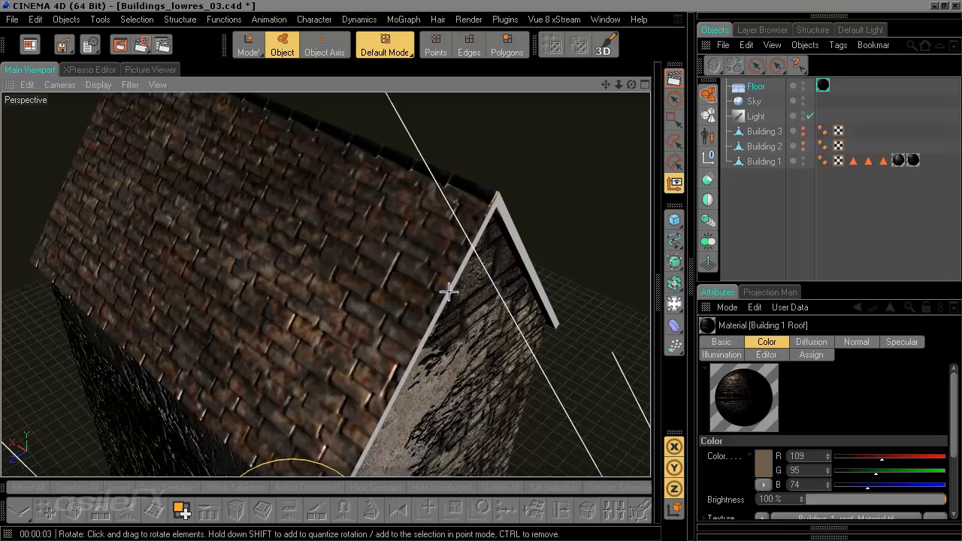
{"action": "key", "text": "ctrl+r"}
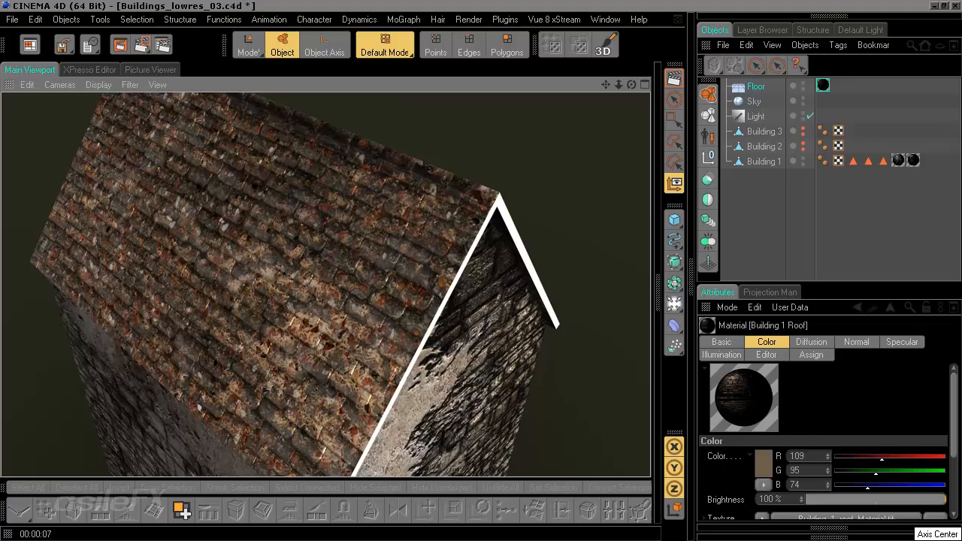
Step: Switch to Photoshop and open Roof_Template_Tiles.psd from the project's Photoshop folder
{"action": "key", "text": "alt+Tab"}
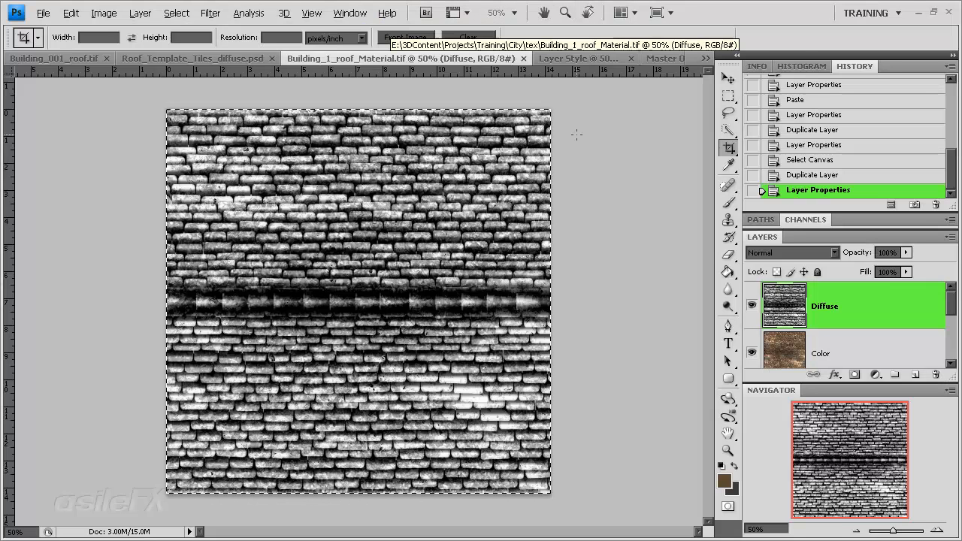
{"action": "left_click", "coordinate": [568, 60]}
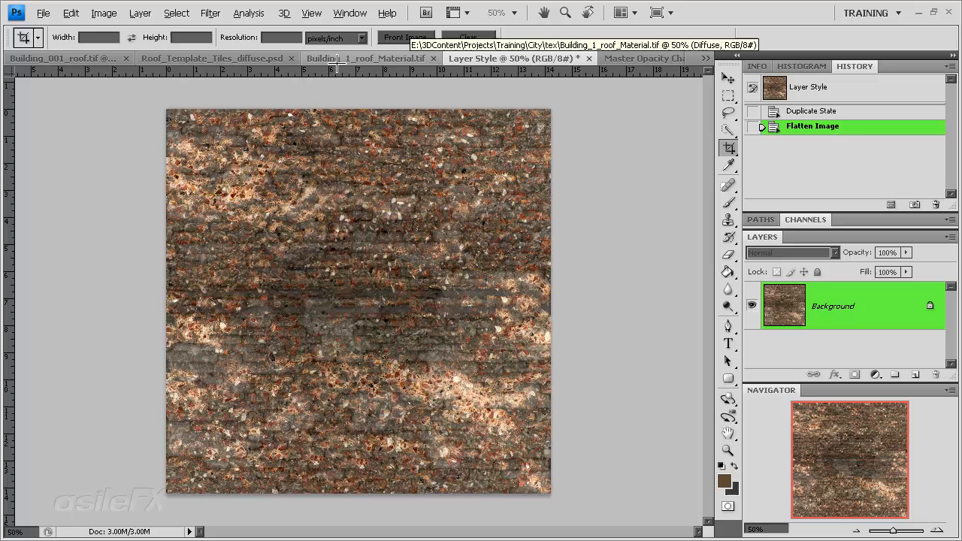
{"action": "left_click", "coordinate": [239, 59]}
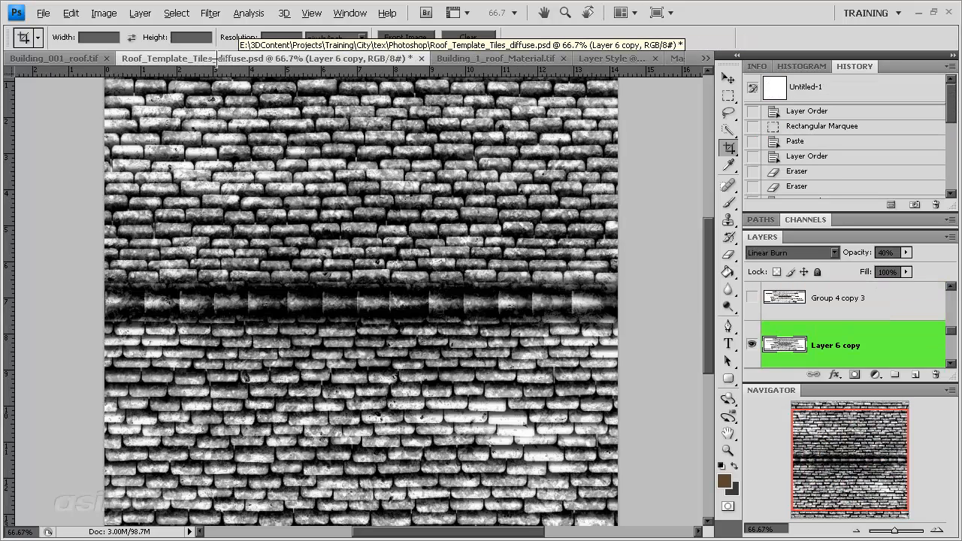
{"action": "left_click", "coordinate": [43, 13]}
{"action": "left_click", "coordinate": [56, 43]}
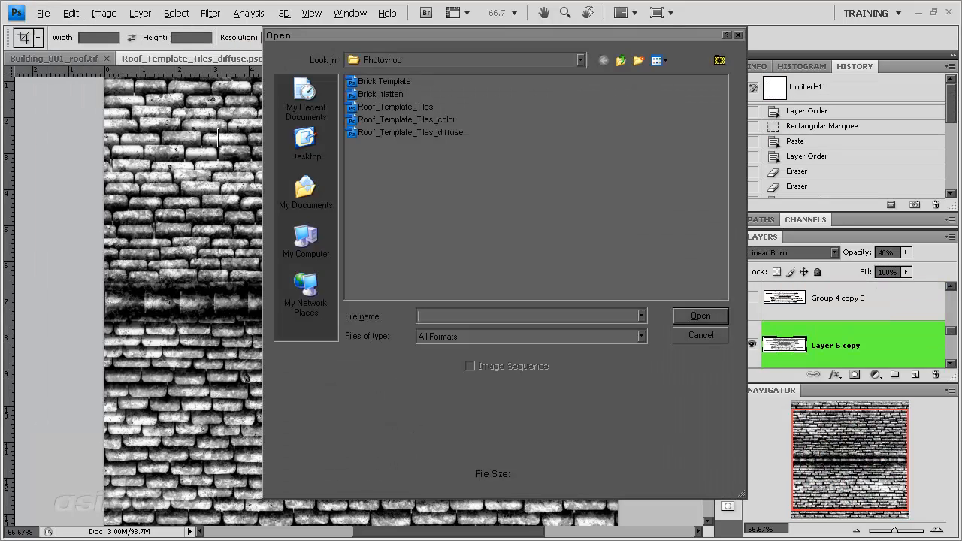
{"action": "left_click", "coordinate": [417, 106]}
{"action": "left_click", "coordinate": [699, 315]}
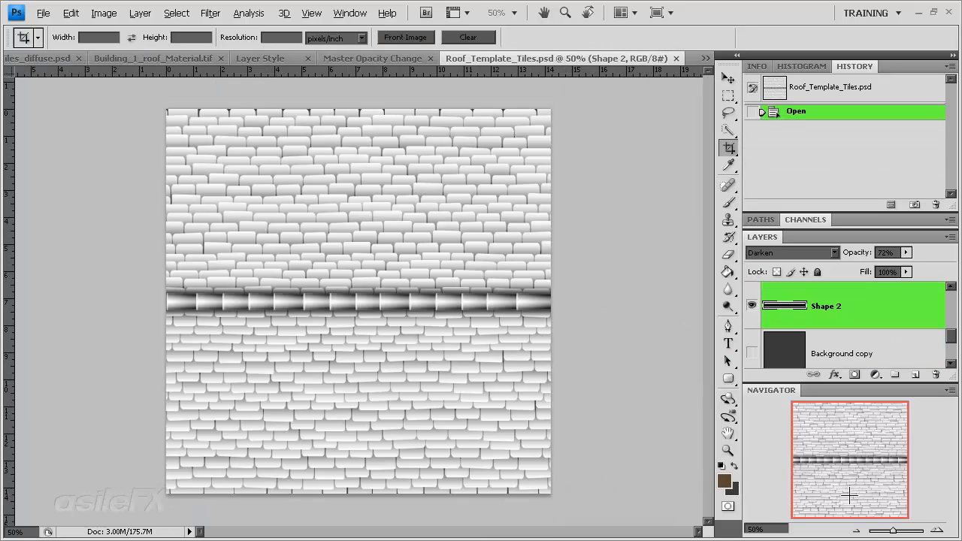
Step: Hide the Shape 2 layer, duplicate the tile template into a new document, and flatten the copy, discarding hidden layers
{"action": "left_click", "coordinate": [937, 531]}
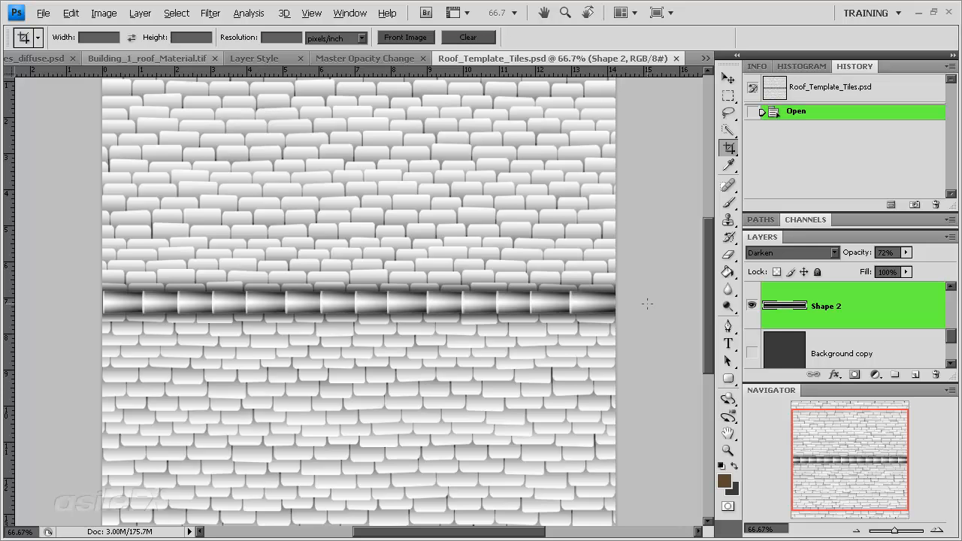
{"action": "left_click", "coordinate": [751, 305]}
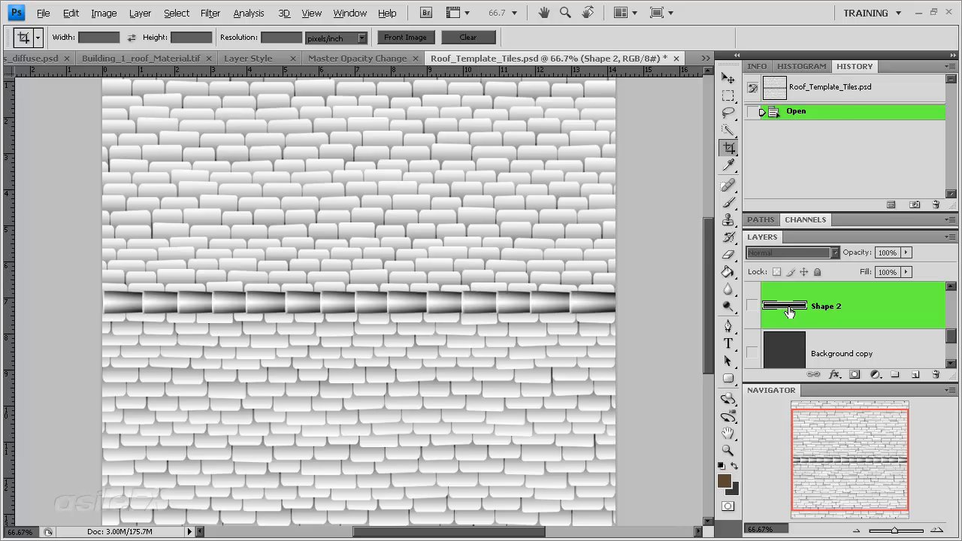
{"action": "left_click", "coordinate": [890, 204]}
{"action": "left_click", "coordinate": [140, 13]}
{"action": "left_click", "coordinate": [160, 475]}
{"action": "left_click", "coordinate": [453, 217]}
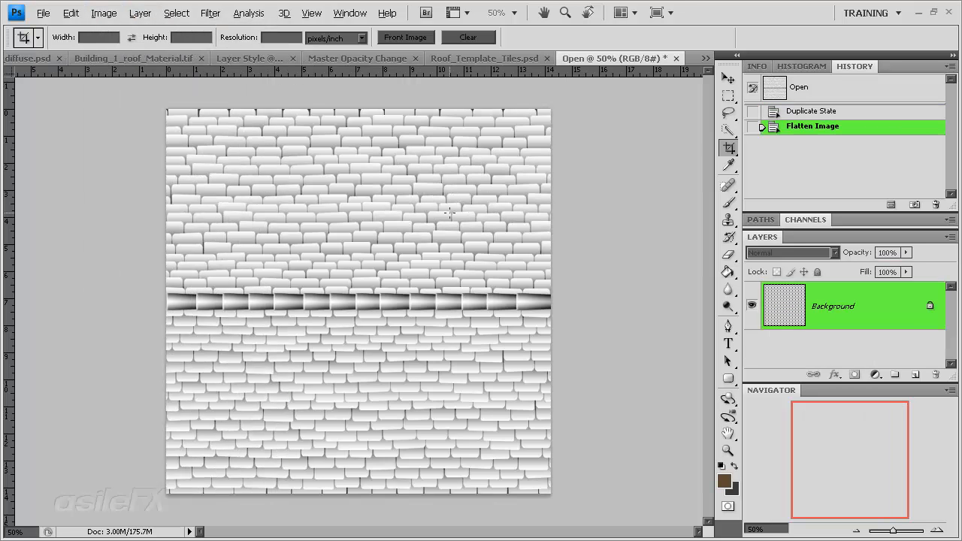
Step: Close Roof_Template_Tiles.psd without saving its changes
{"action": "left_click", "coordinate": [519, 59]}
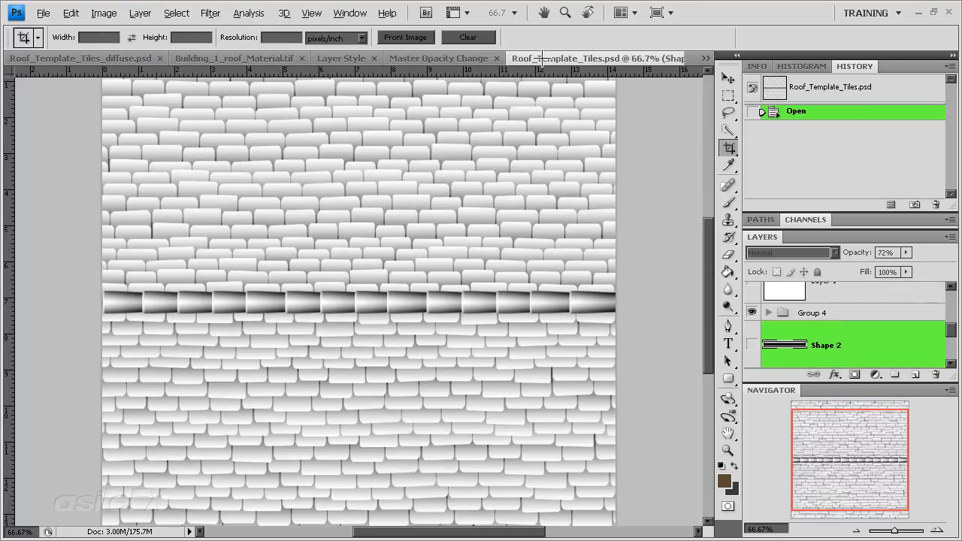
{"action": "right_click", "coordinate": [649, 66]}
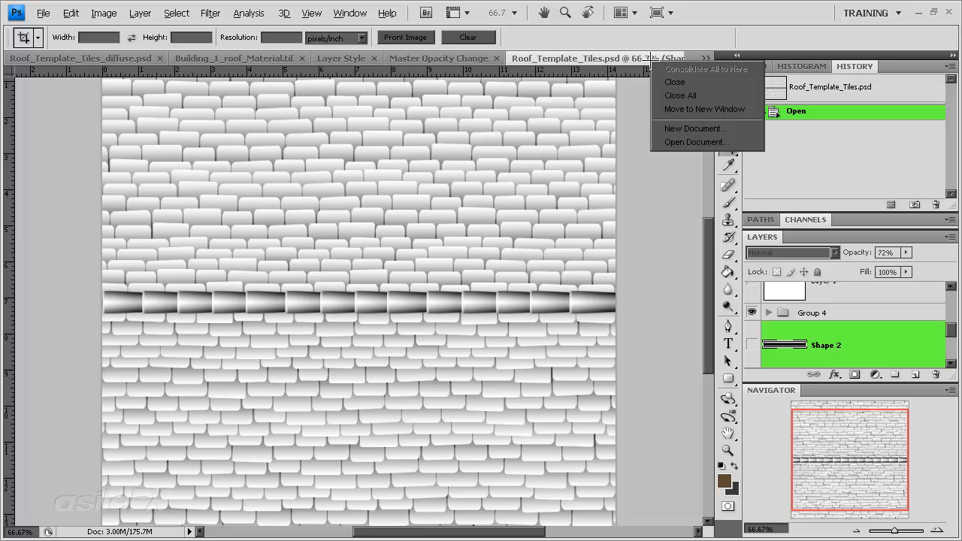
{"action": "left_click", "coordinate": [677, 76]}
{"action": "left_click", "coordinate": [509, 224]}
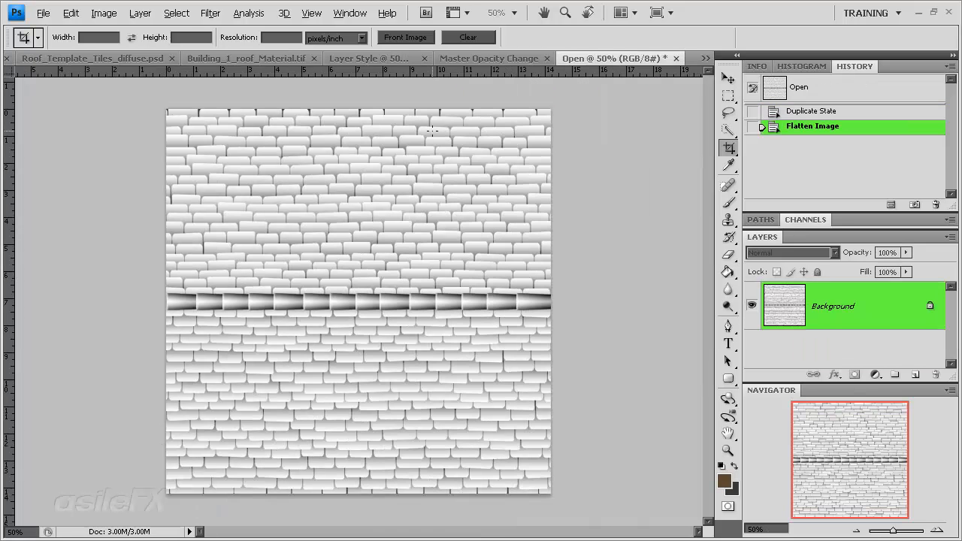
Step: Copy the entire high-contrast Master Opacity Change image and paste it as a new layer in the flattened tile document
{"action": "left_click", "coordinate": [462, 58]}
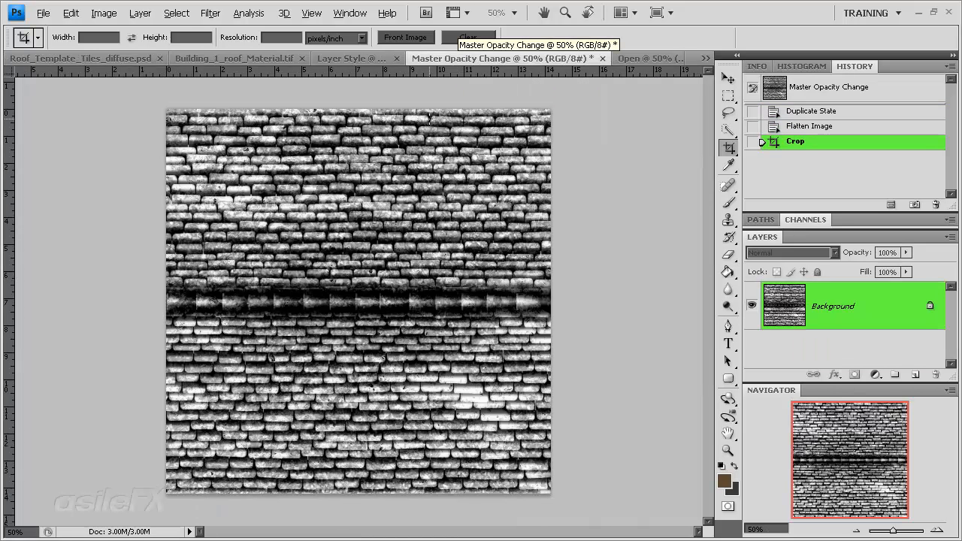
{"action": "key", "text": "ctrl+a"}
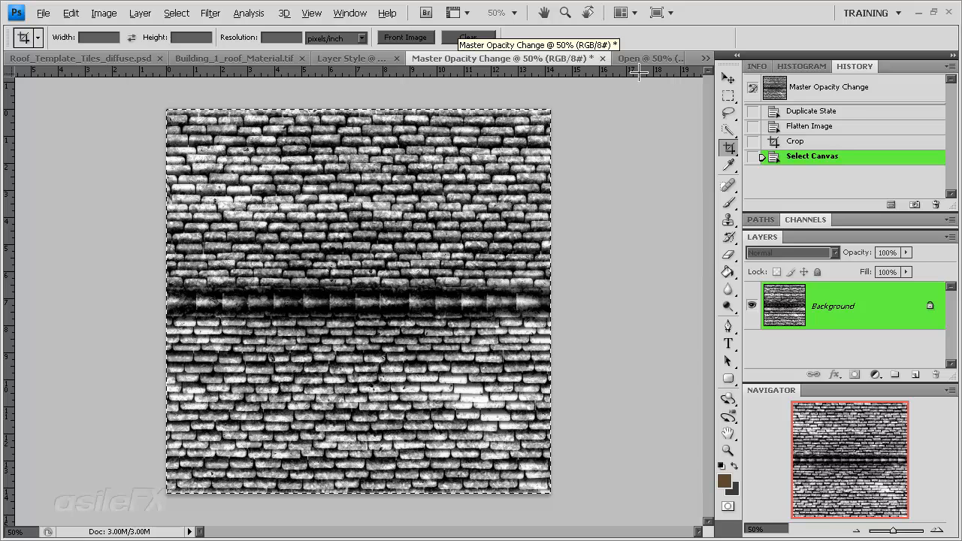
{"action": "left_click", "coordinate": [661, 58]}
{"action": "key", "text": "ctrl+v"}
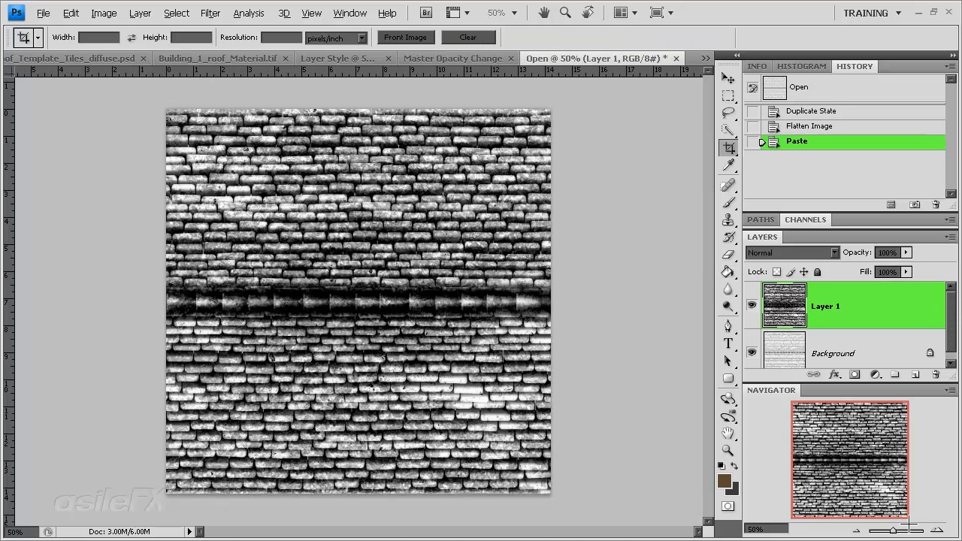
Step: Try the Color Burn blend mode on the pasted layer at 58% and 100% opacity, comparing it with the layer hidden
{"action": "left_click", "coordinate": [934, 529]}
{"action": "left_click", "coordinate": [934, 529]}
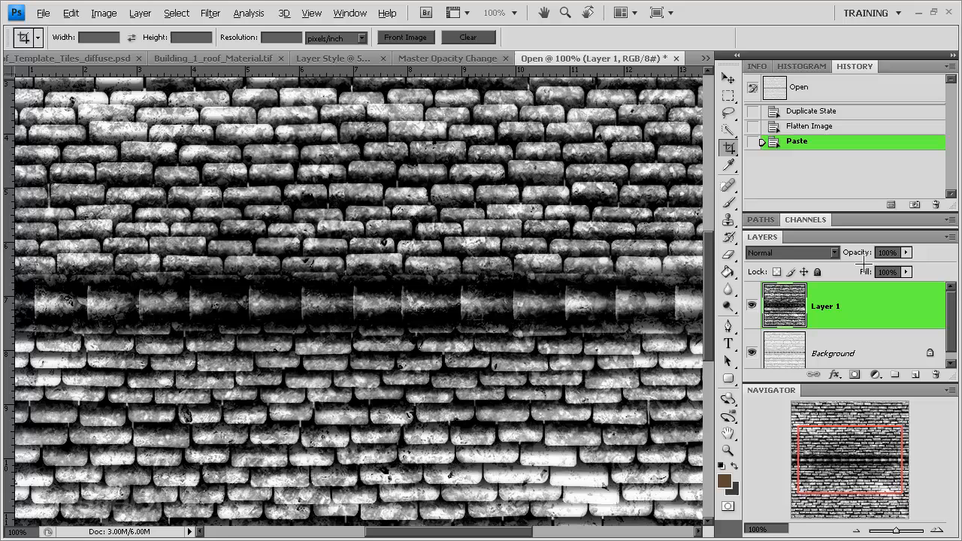
{"action": "left_click", "coordinate": [907, 252]}
{"action": "left_click_drag", "start_coordinate": [903, 267], "coordinate": [929, 272]}
{"action": "left_click", "coordinate": [796, 253]}
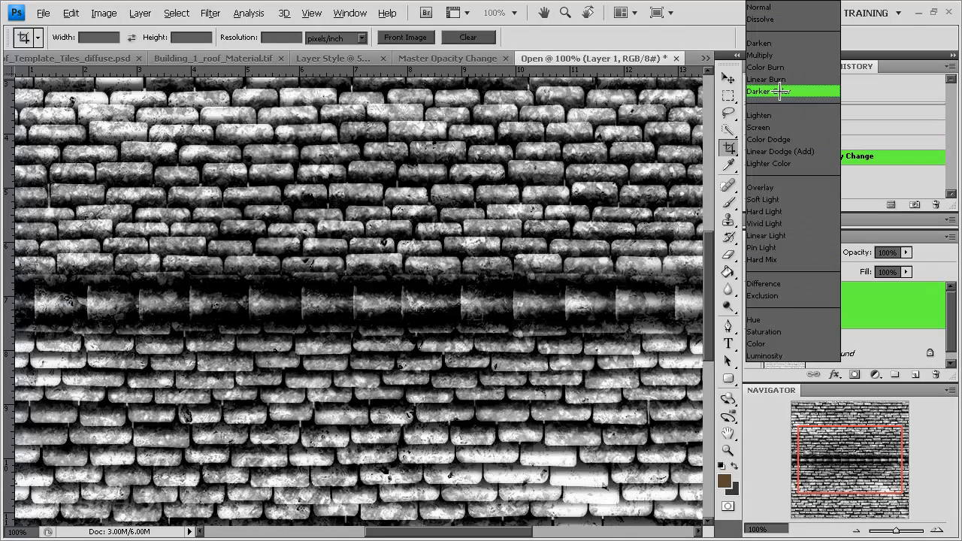
{"action": "left_click", "coordinate": [790, 67]}
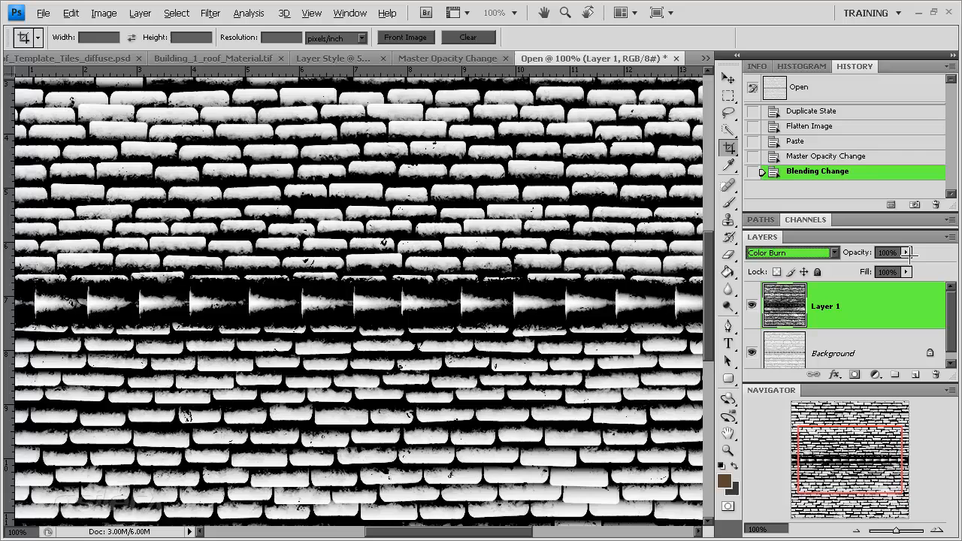
{"action": "left_click", "coordinate": [907, 253]}
{"action": "left_click_drag", "start_coordinate": [905, 268], "coordinate": [873, 268]}
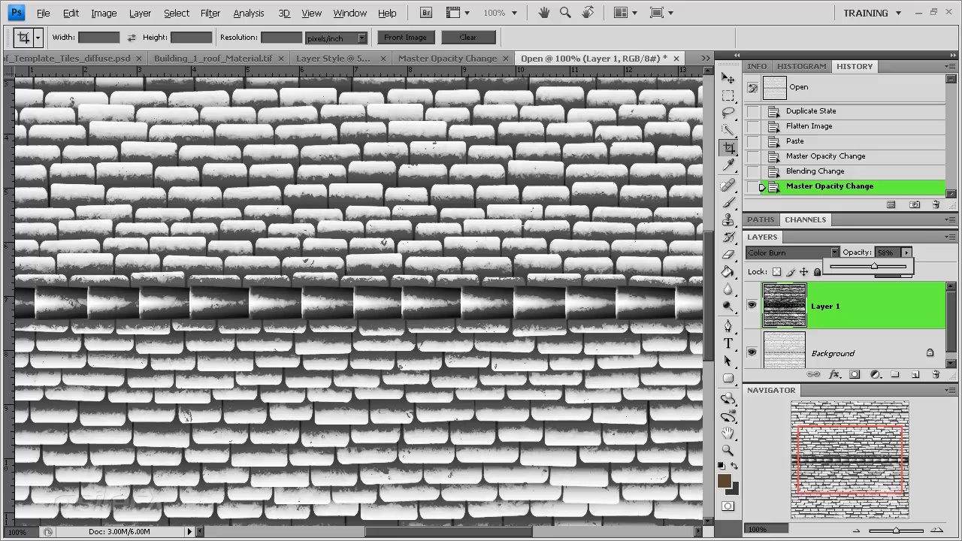
{"action": "left_click", "coordinate": [751, 306]}
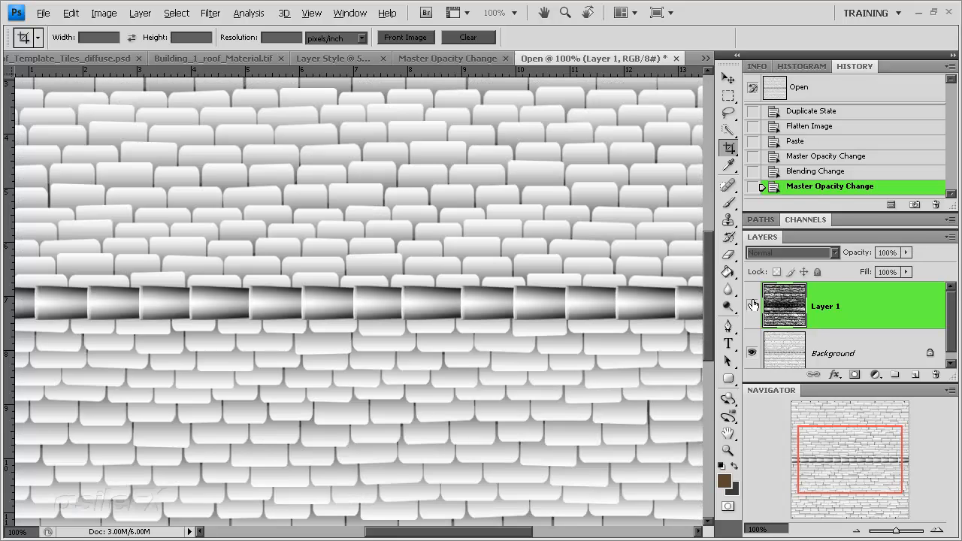
{"action": "left_click", "coordinate": [752, 304]}
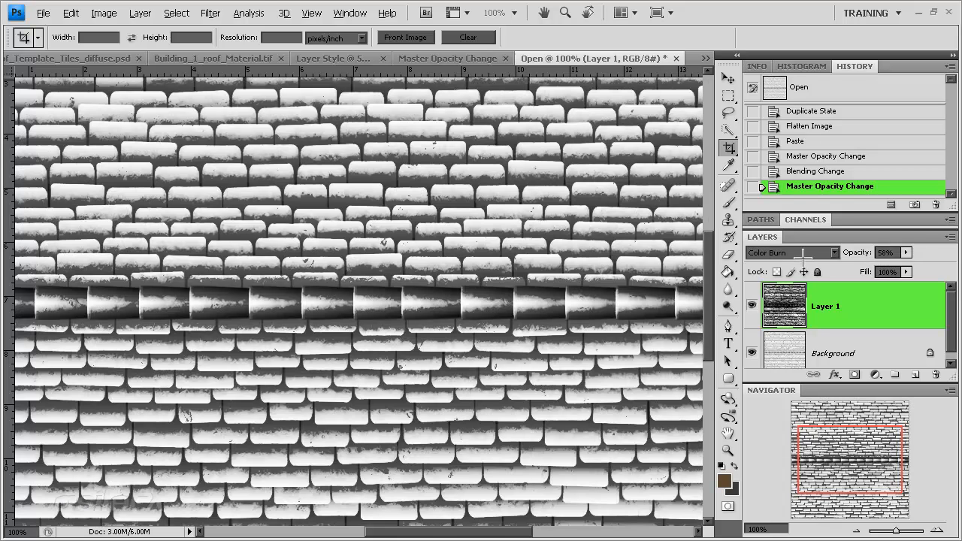
{"action": "left_click", "coordinate": [905, 254]}
{"action": "left_click_drag", "start_coordinate": [904, 268], "coordinate": [939, 268]}
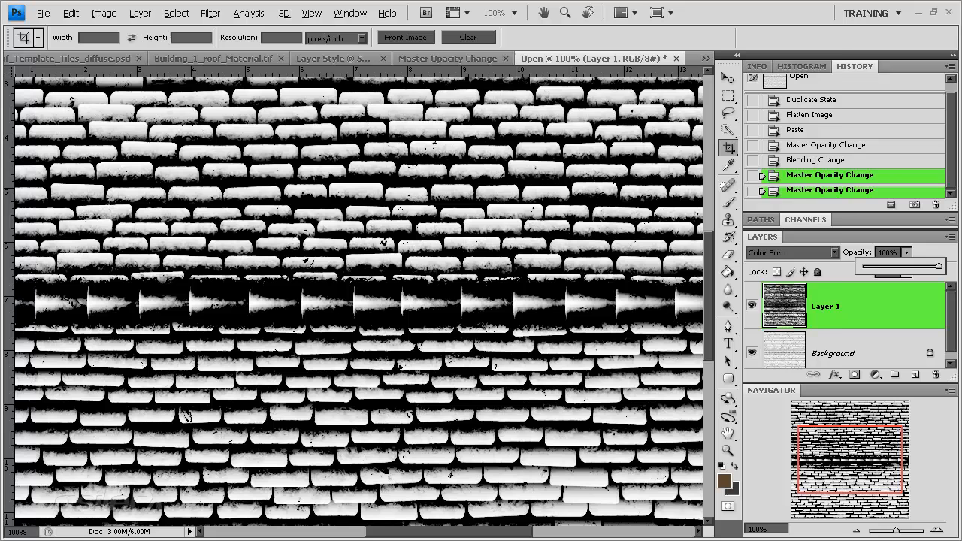
Step: Set the pasted layer's blend mode to Exclusion and lower its opacity to about 40%
{"action": "left_click", "coordinate": [817, 251]}
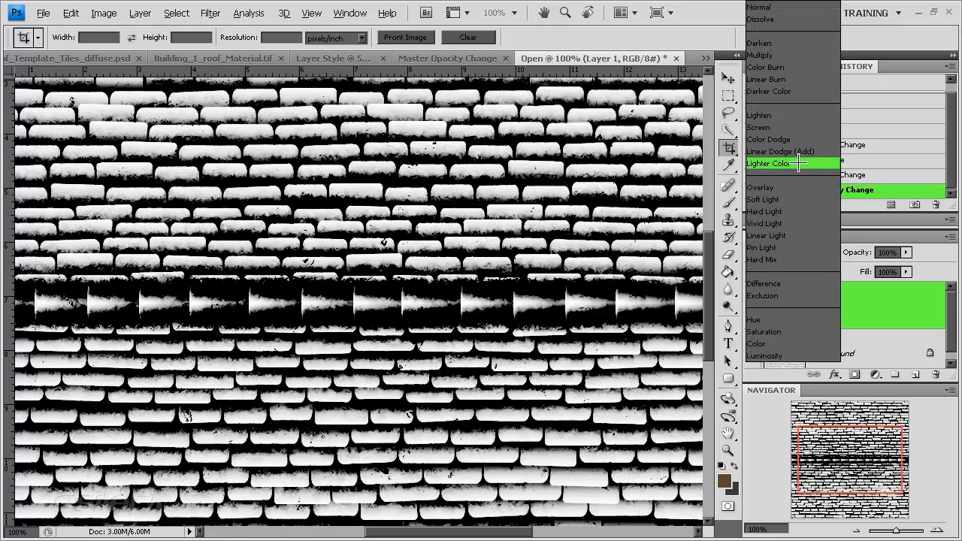
{"action": "left_click", "coordinate": [792, 295]}
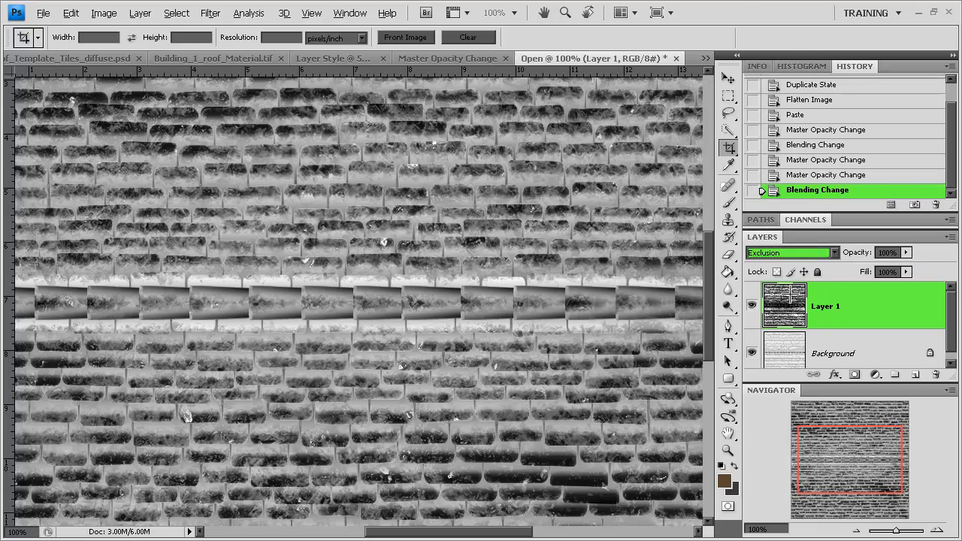
{"action": "left_click", "coordinate": [906, 252]}
{"action": "left_click_drag", "start_coordinate": [904, 268], "coordinate": [860, 266]}
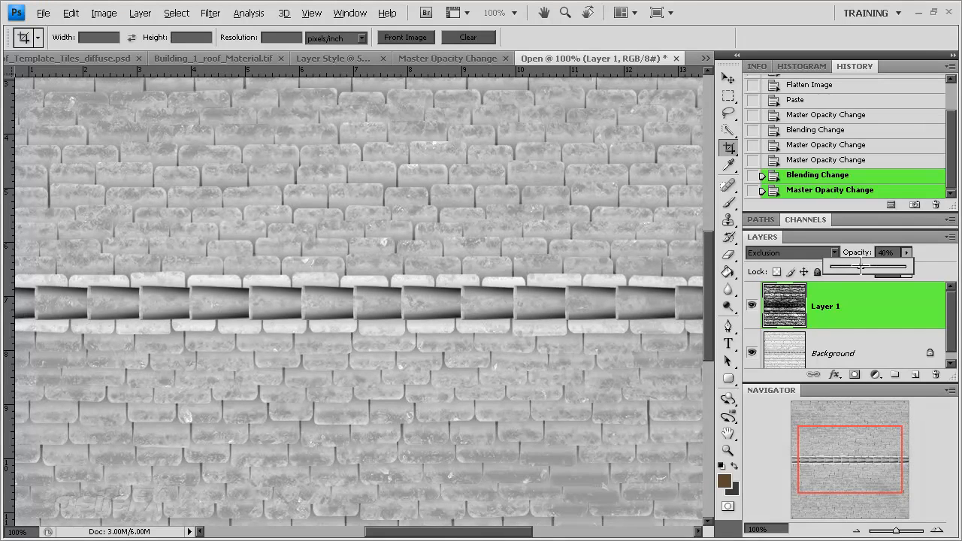
{"action": "left_click", "coordinate": [856, 530]}
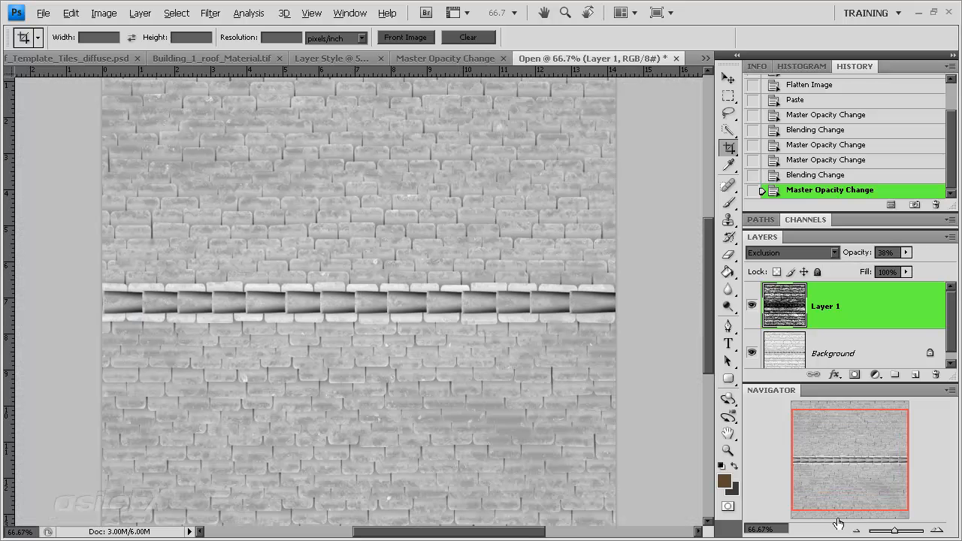
{"action": "left_click", "coordinate": [906, 252]}
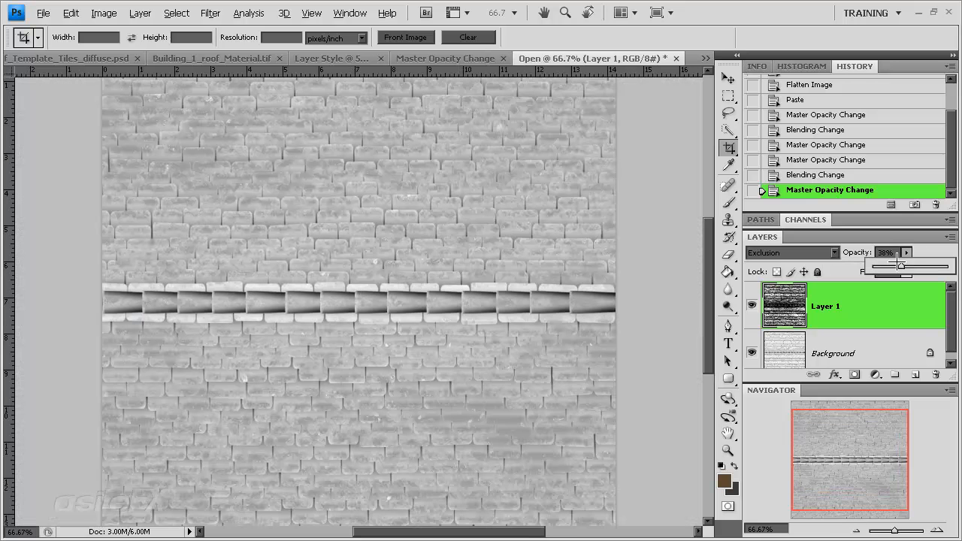
{"action": "type", "text": "40"}
Step: Create a new document from the blended tile image's current state and flatten it
{"action": "left_click", "coordinate": [886, 312]}
{"action": "scroll", "coordinate": [887, 334], "scroll_direction": "down", "scroll_amount": 1}
{"action": "left_click", "coordinate": [886, 346], "text": "shift"}
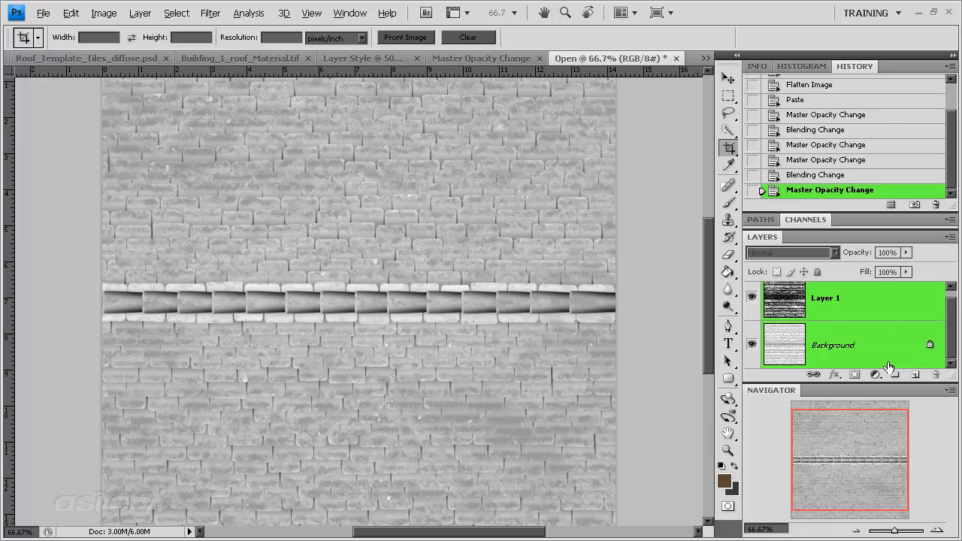
{"action": "left_click", "coordinate": [890, 205]}
{"action": "left_click", "coordinate": [139, 13]}
{"action": "left_click", "coordinate": [207, 496]}
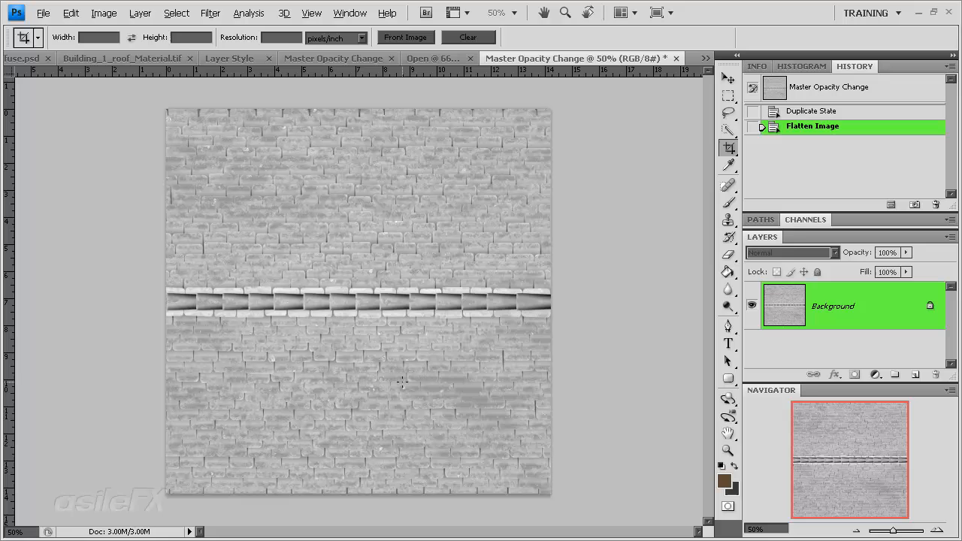
Step: Increase the flattened tile image's contrast with Levels, raising the shadow input to 84 and lowering the highlight input
{"action": "key", "text": "ctrl+l"}
{"action": "left_click", "coordinate": [698, 276]}
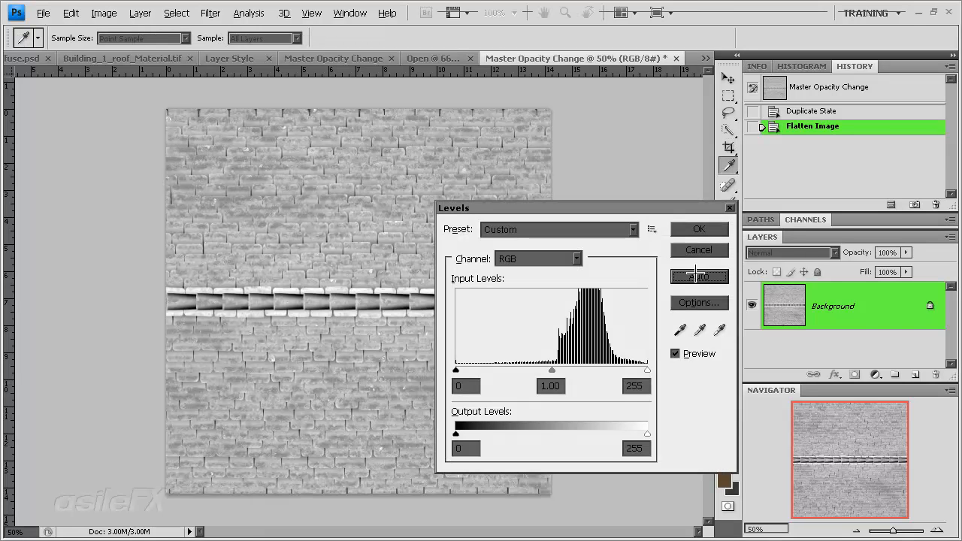
{"action": "mouse_move", "coordinate": [557, 369]}
{"action": "left_mouse_down"}
{"action": "mouse_move", "coordinate": [590, 370]}
{"action": "mouse_move", "coordinate": [529, 369]}
{"action": "mouse_move", "coordinate": [553, 368]}
{"action": "left_mouse_up"}
{"action": "left_click_drag", "start_coordinate": [472, 368], "coordinate": [518, 370]}
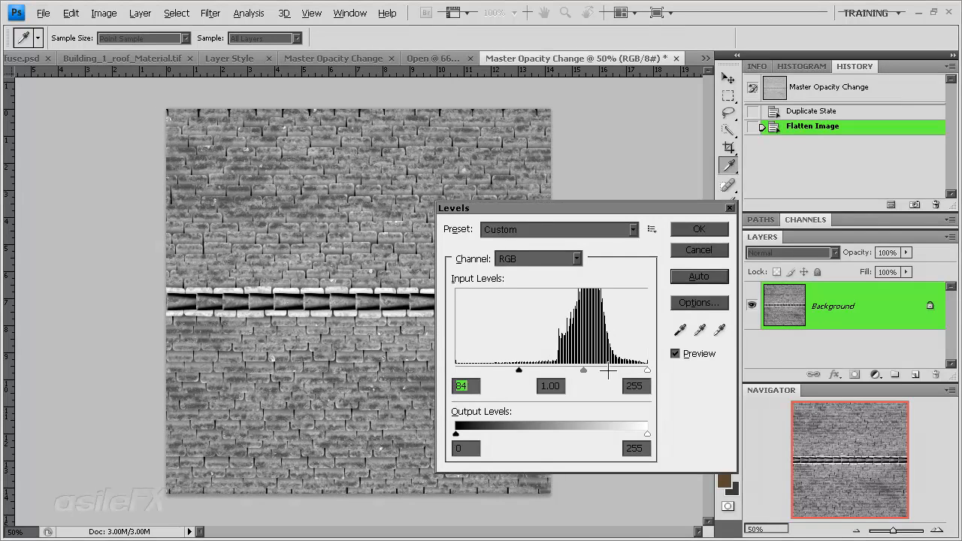
{"action": "mouse_move", "coordinate": [583, 369]}
{"action": "left_mouse_down"}
{"action": "mouse_move", "coordinate": [531, 370]}
{"action": "mouse_move", "coordinate": [589, 369]}
{"action": "mouse_move", "coordinate": [580, 369]}
{"action": "left_mouse_up"}
{"action": "left_click_drag", "start_coordinate": [647, 370], "coordinate": [539, 370]}
{"action": "key", "text": "Return"}
{"action": "key", "text": "c"}
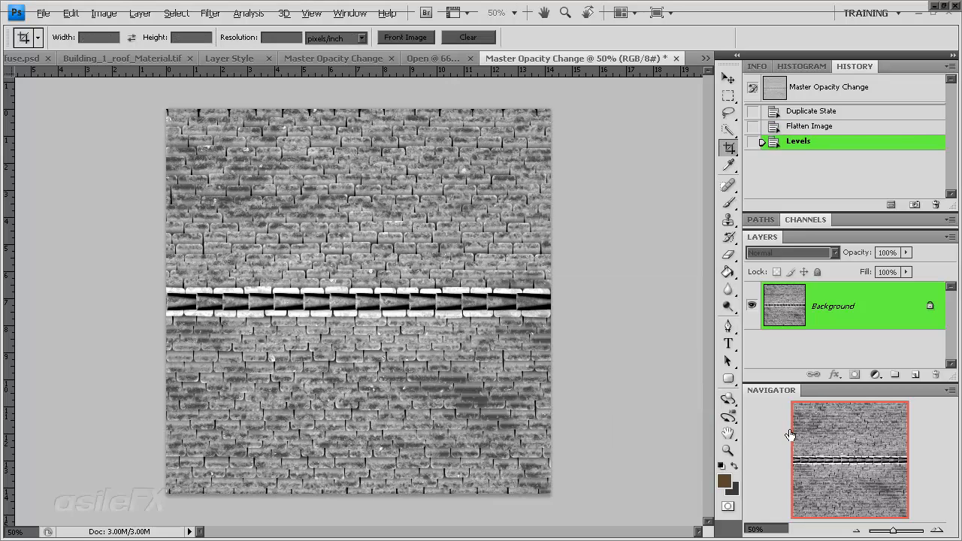
Step: Duplicate the contrast-adjusted Background layer into Building_1_roof_Material.tif
{"action": "left_click", "coordinate": [936, 529]}
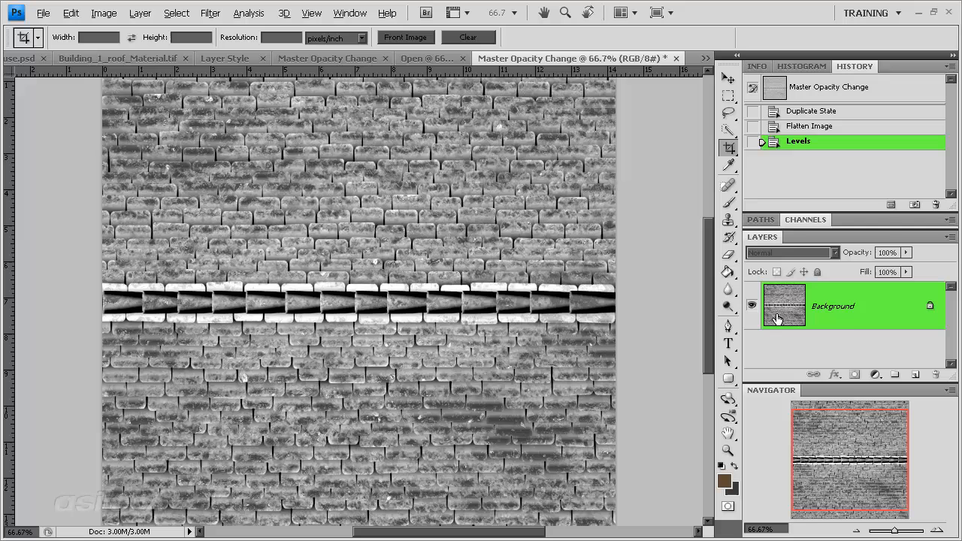
{"action": "right_click", "coordinate": [848, 296]}
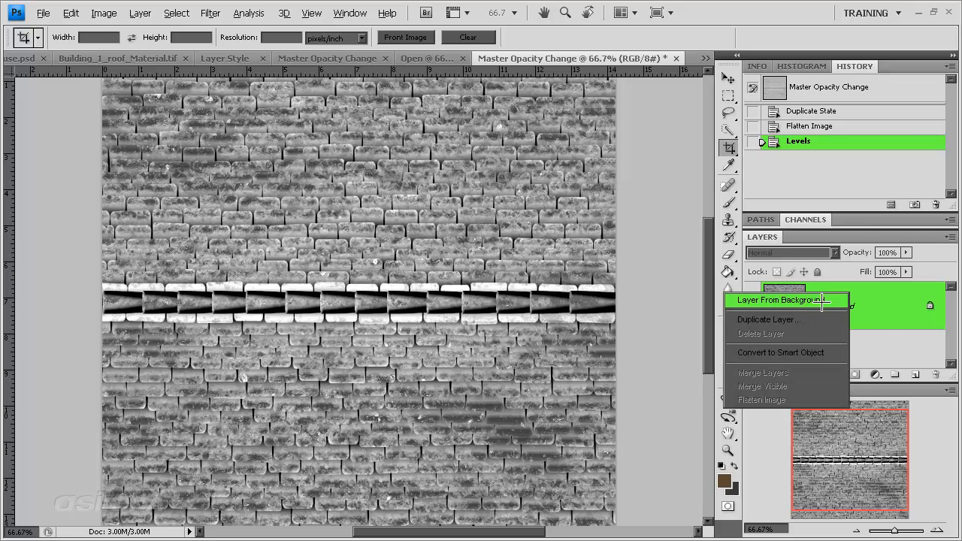
{"action": "left_click", "coordinate": [820, 320]}
{"action": "left_click", "coordinate": [670, 304]}
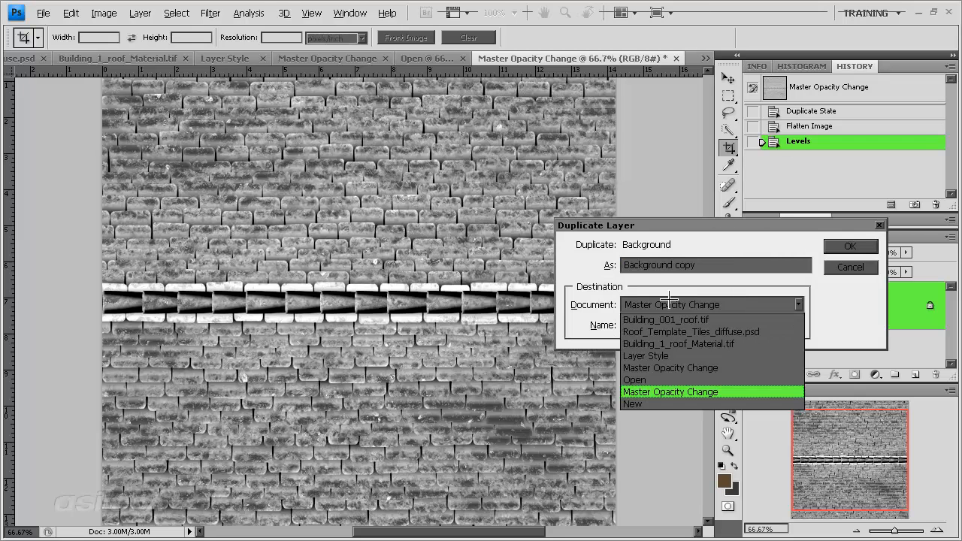
{"action": "left_click", "coordinate": [727, 337]}
{"action": "left_click", "coordinate": [848, 246]}
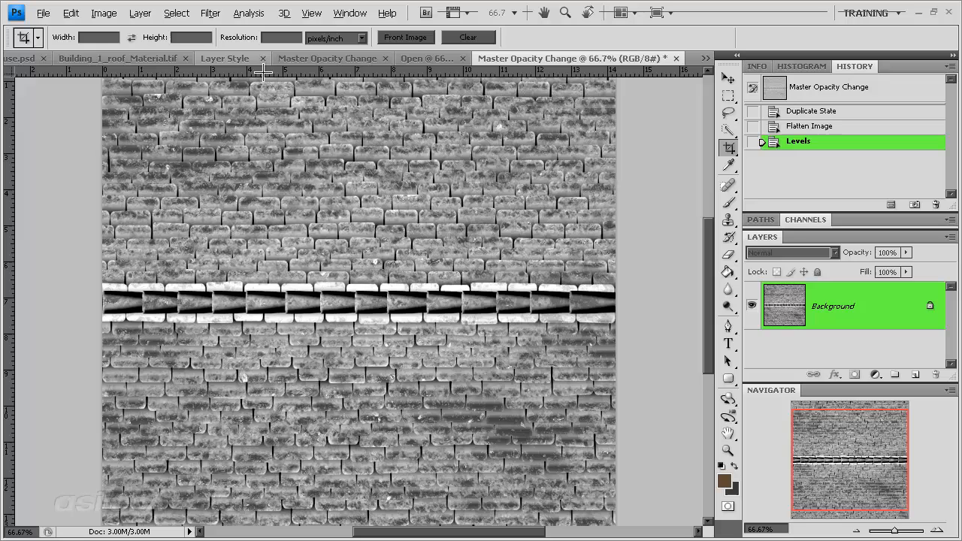
Step: Rename the duplicated grayscale tile layer in Building_1_roof_Material.tif as Bump
{"action": "left_click", "coordinate": [230, 57]}
{"action": "left_click", "coordinate": [146, 58]}
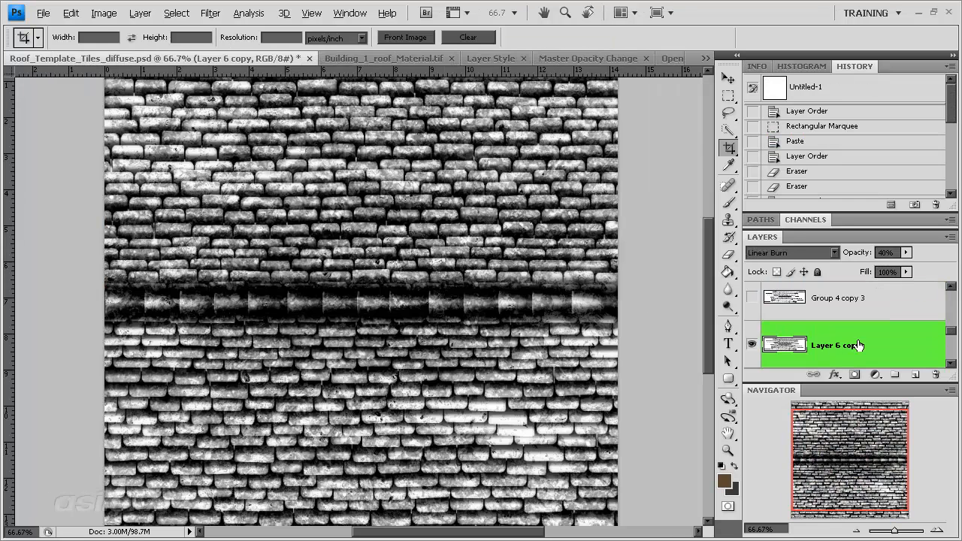
{"action": "left_click", "coordinate": [417, 59]}
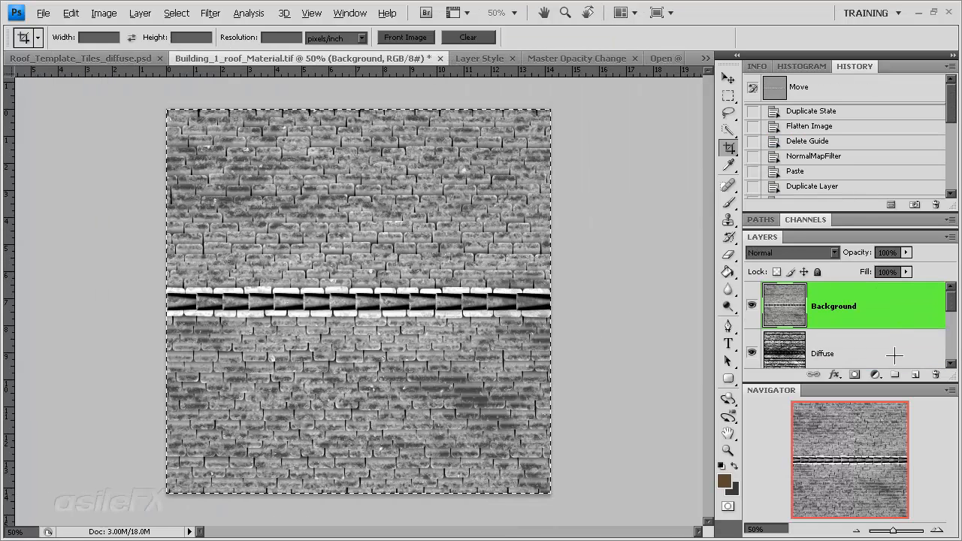
{"action": "double_click", "coordinate": [839, 305]}
{"action": "type", "text": "B"}
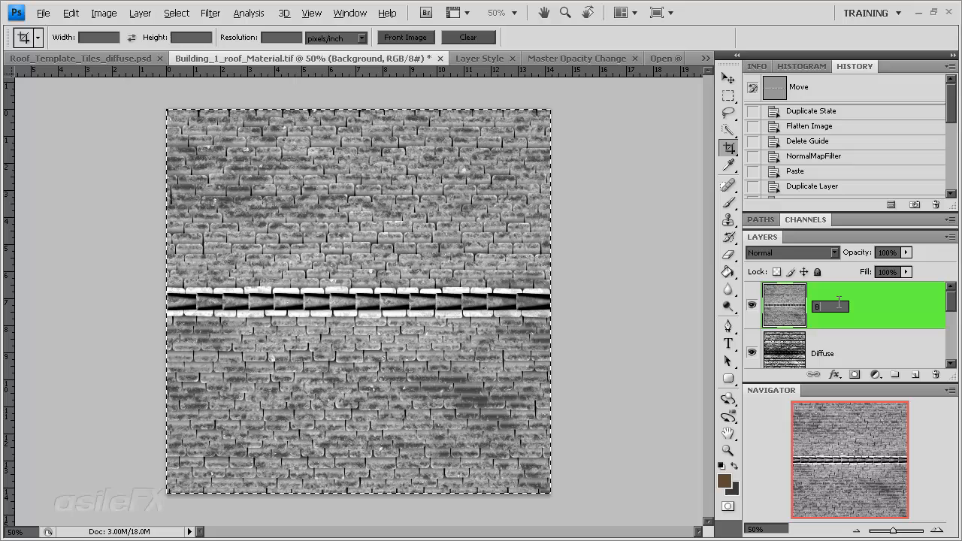
{"action": "type", "text": "ump"}
{"action": "key", "text": "Return"}
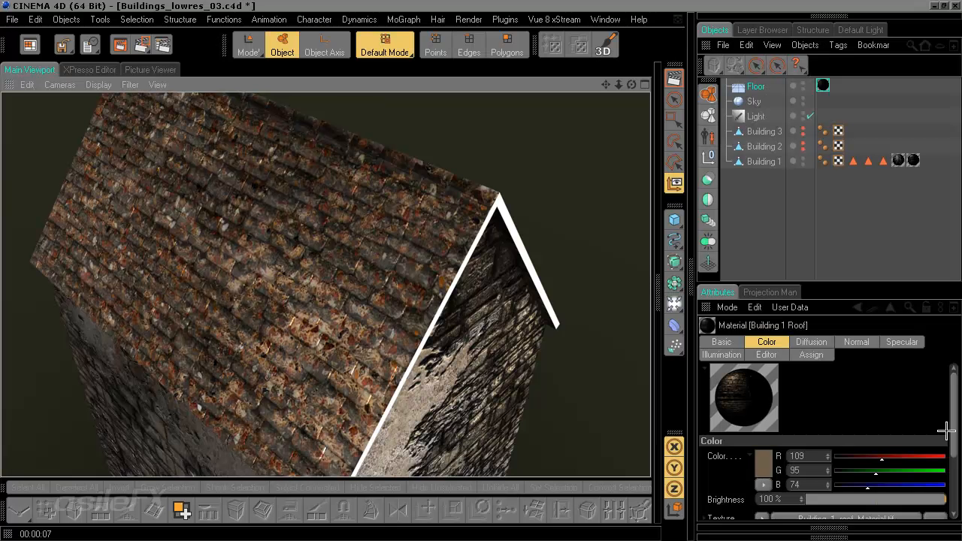
Step: Switch to CINEMA 4D, enable the Building 1 Roof material's Bump channel and copy the Diffusion channel's texture into it
{"action": "left_click", "coordinate": [673, 281]}
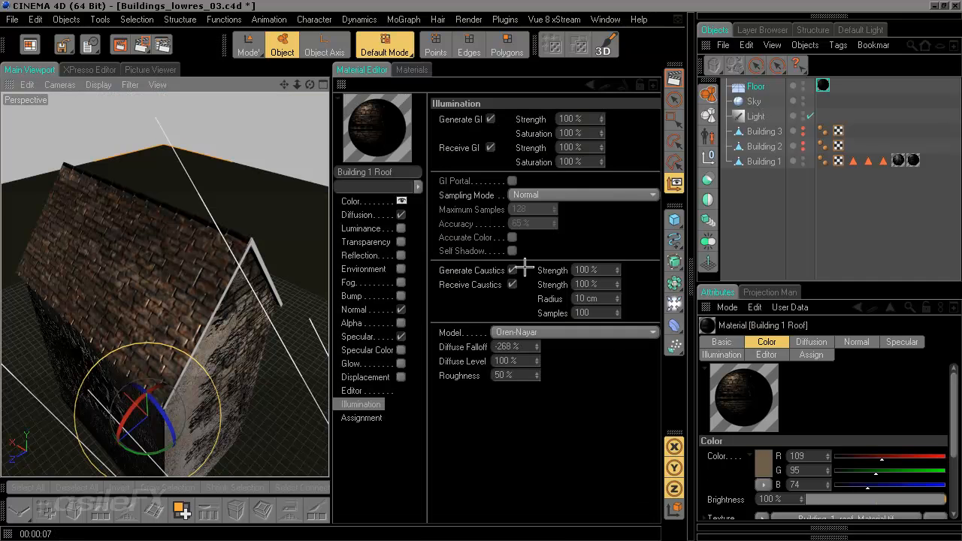
{"action": "left_click", "coordinate": [372, 214]}
{"action": "right_click", "coordinate": [476, 178]}
{"action": "key", "text": "Escape"}
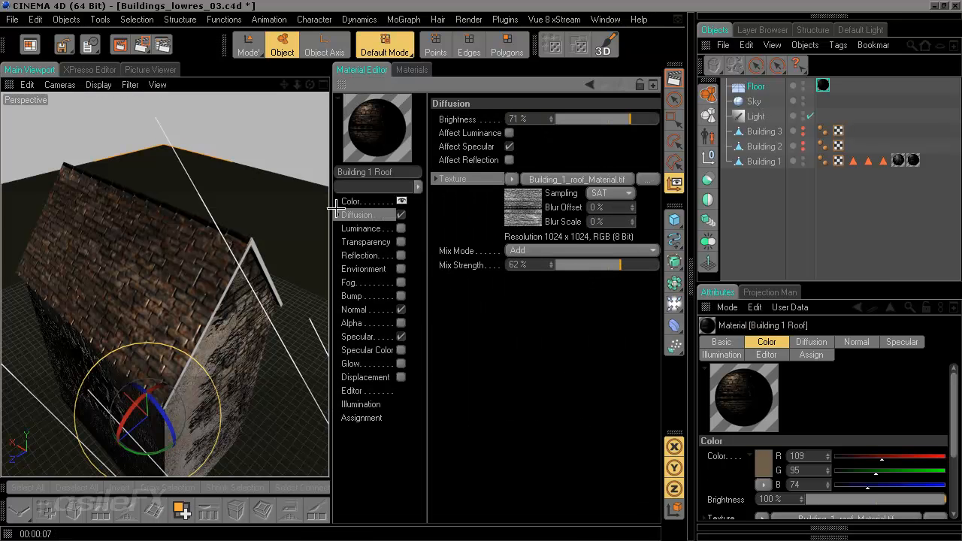
{"action": "left_click", "coordinate": [386, 298]}
{"action": "left_click", "coordinate": [400, 296]}
{"action": "right_click", "coordinate": [455, 154]}
{"action": "left_click", "coordinate": [496, 207]}
Step: Choose the Bump layer as the layerset of the bump texture Building_1_roof_Material.tif
{"action": "left_click", "coordinate": [541, 153]}
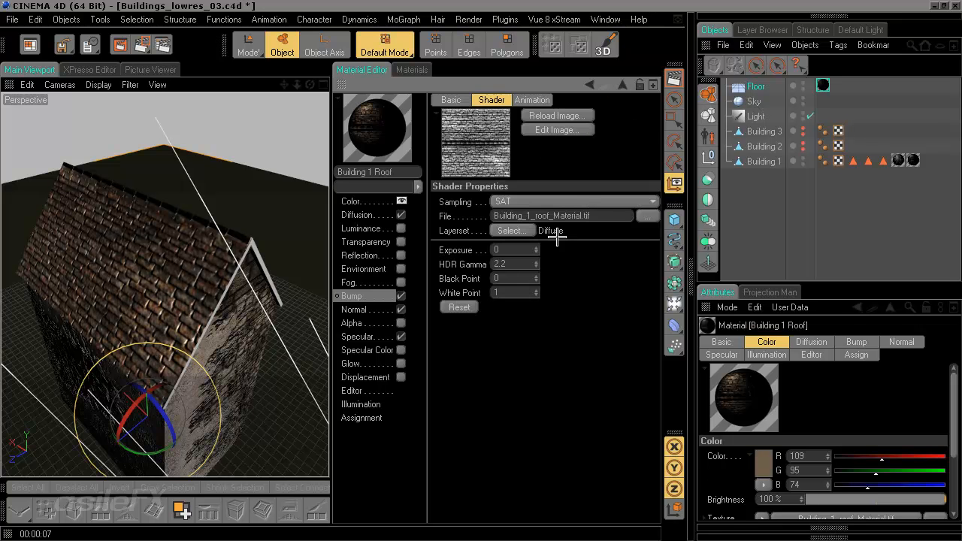
{"action": "left_click", "coordinate": [518, 231]}
{"action": "left_click", "coordinate": [448, 203]}
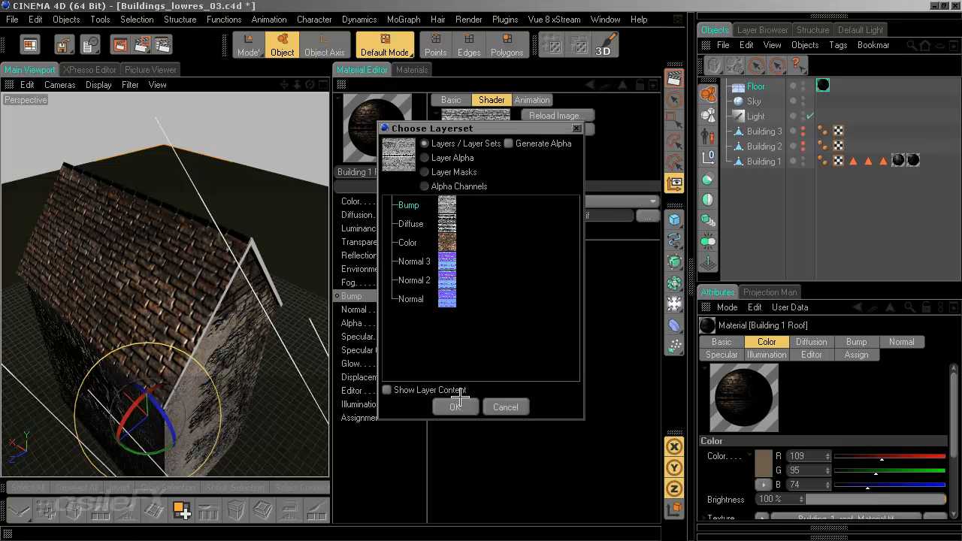
{"action": "left_click", "coordinate": [460, 407]}
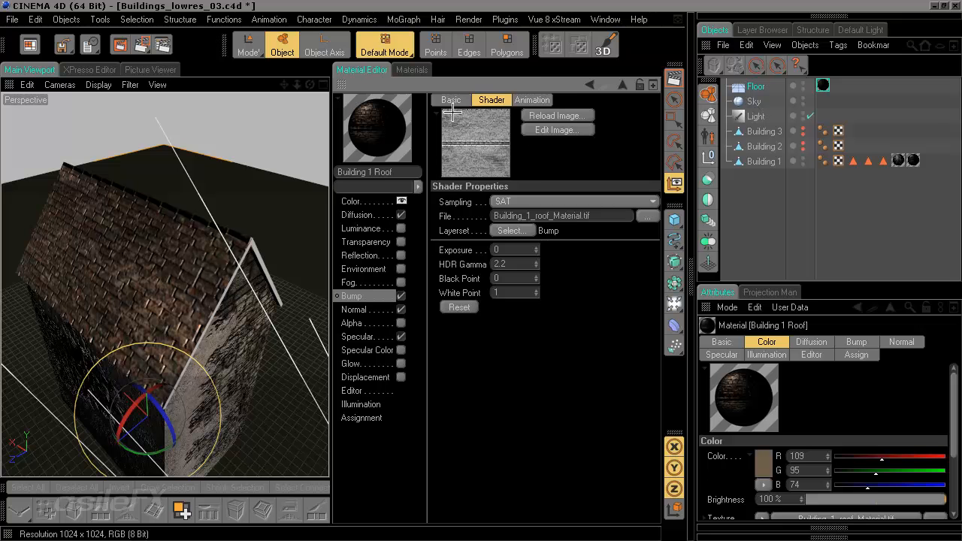
Step: Try a bump strength of -100% and examine its effect on the roof tiles up close
{"action": "left_click", "coordinate": [365, 295]}
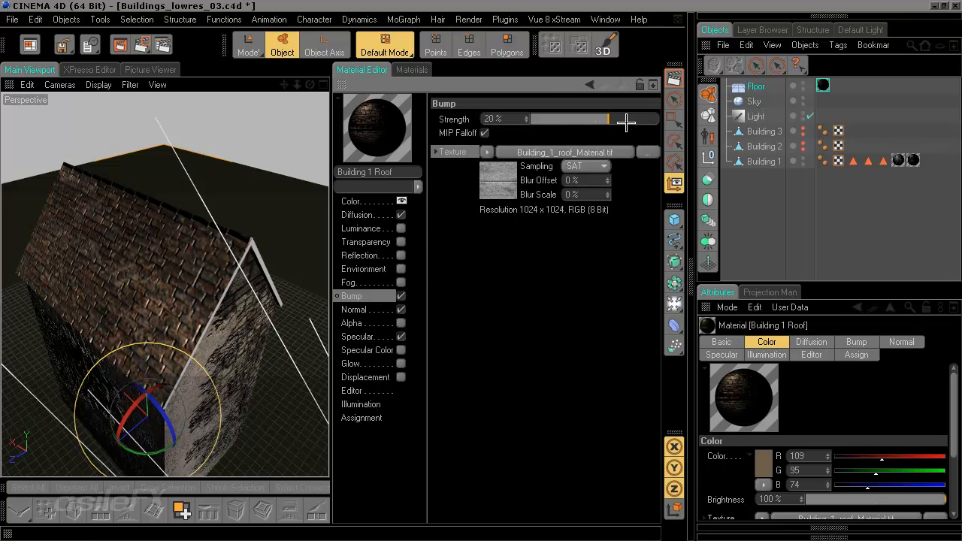
{"action": "left_click", "coordinate": [633, 120]}
{"action": "left_click_drag", "start_coordinate": [628, 120], "coordinate": [525, 122]}
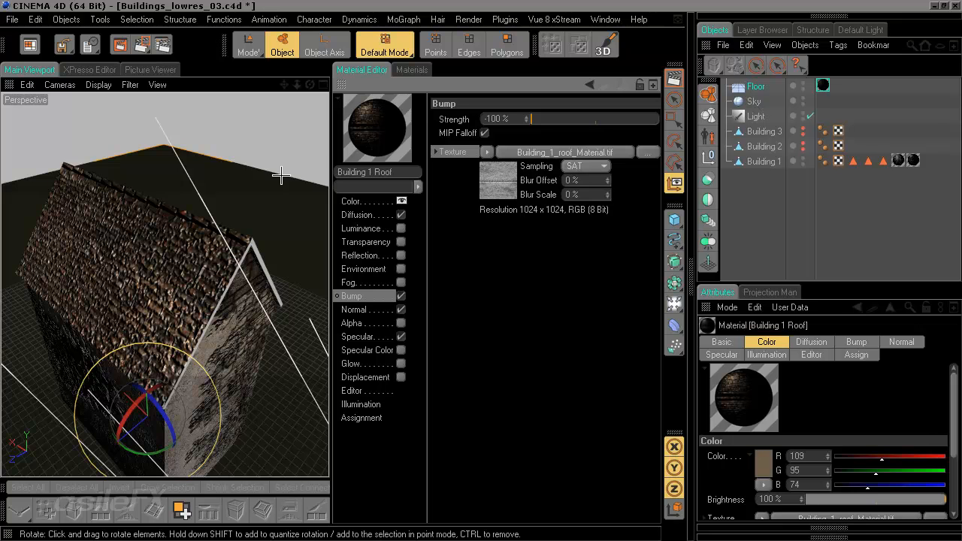
{"action": "scroll", "coordinate": [117, 340], "scroll_direction": "up", "scroll_amount": 6}
{"action": "scroll", "coordinate": [118, 339], "scroll_direction": "down", "scroll_amount": 8}
{"action": "left_click_drag", "start_coordinate": [118, 340], "coordinate": [174, 295]}
{"action": "scroll", "coordinate": [174, 295], "scroll_direction": "up", "scroll_amount": 3}
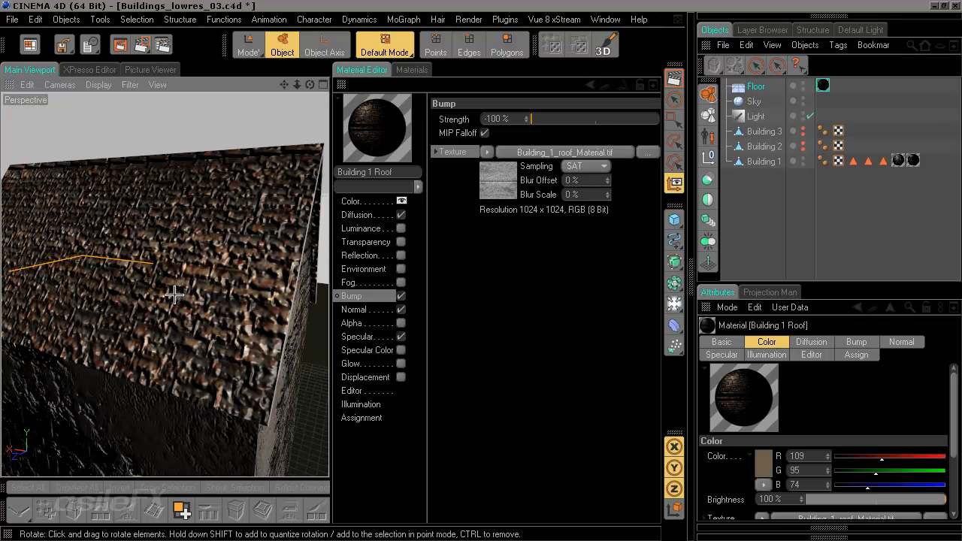
{"action": "left_click_drag", "start_coordinate": [584, 118], "coordinate": [549, 112]}
{"action": "mouse_move", "coordinate": [172, 259]}
{"action": "left_mouse_down"}
{"action": "mouse_move", "coordinate": [182, 270]}
{"action": "mouse_move", "coordinate": [159, 272]}
{"action": "mouse_move", "coordinate": [184, 272]}
{"action": "left_mouse_up"}
Step: Set the roof material's bump strength to 26% and render the view of the roof
{"action": "left_click", "coordinate": [633, 114]}
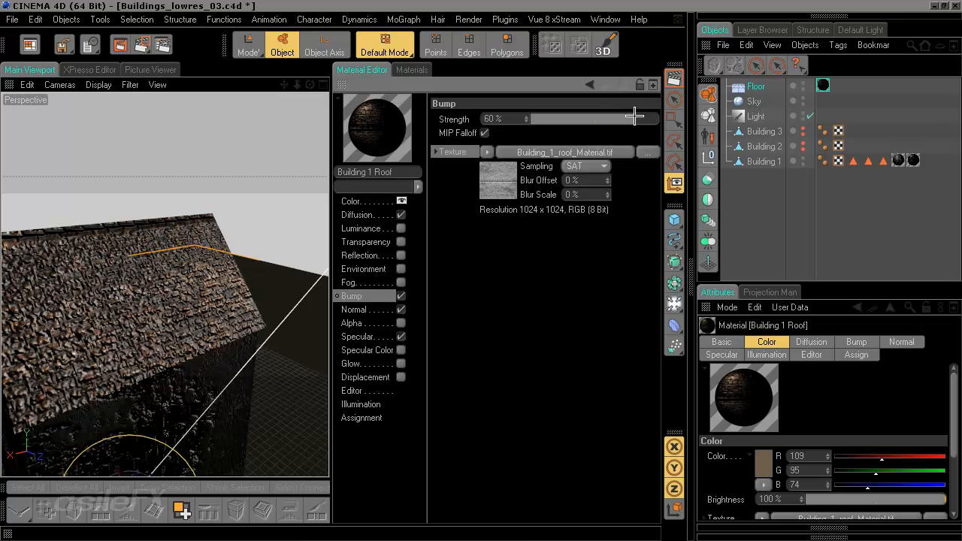
{"action": "left_click", "coordinate": [600, 120]}
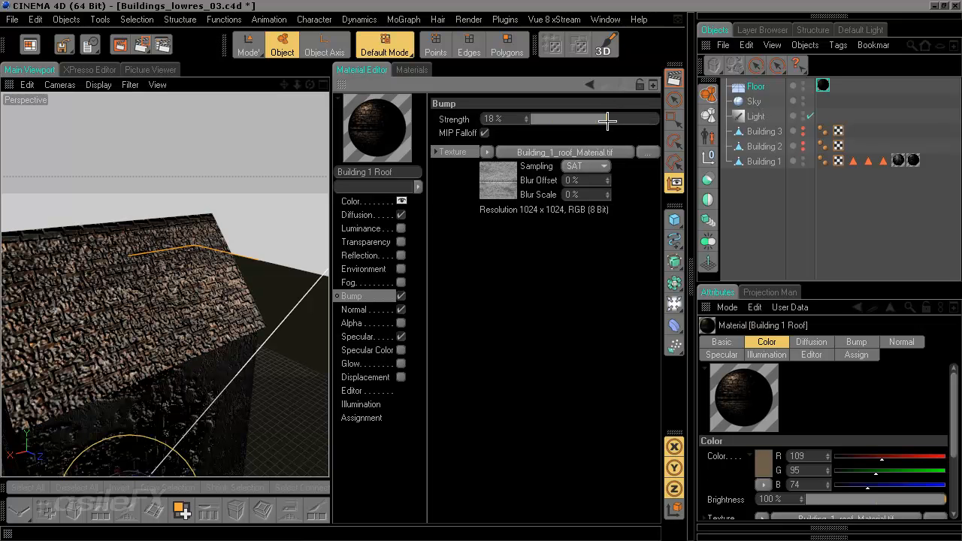
{"action": "left_click_drag", "start_coordinate": [601, 120], "coordinate": [613, 120]}
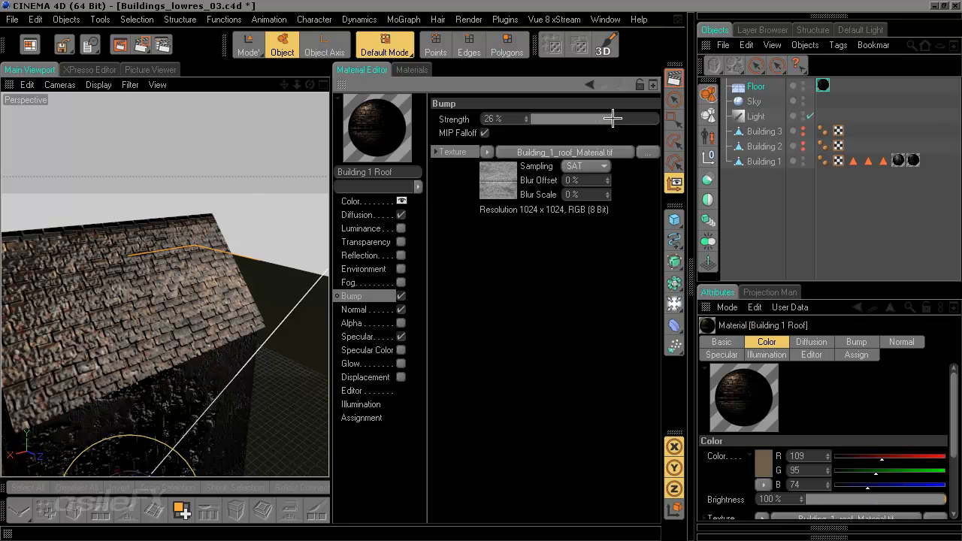
{"action": "left_click", "coordinate": [342, 88], "text": "ctrl"}
{"action": "left_click_drag", "start_coordinate": [389, 236], "coordinate": [597, 262]}
{"action": "key", "text": "ctrl+r"}
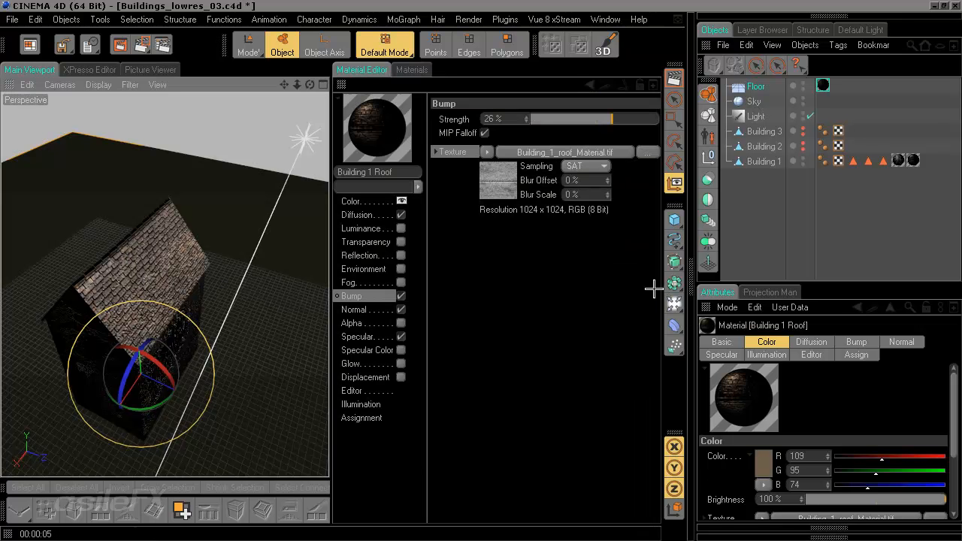
Step: Try strengths of 250%, 350% and 400% for the roof material's Normal channel
{"action": "left_click", "coordinate": [375, 308]}
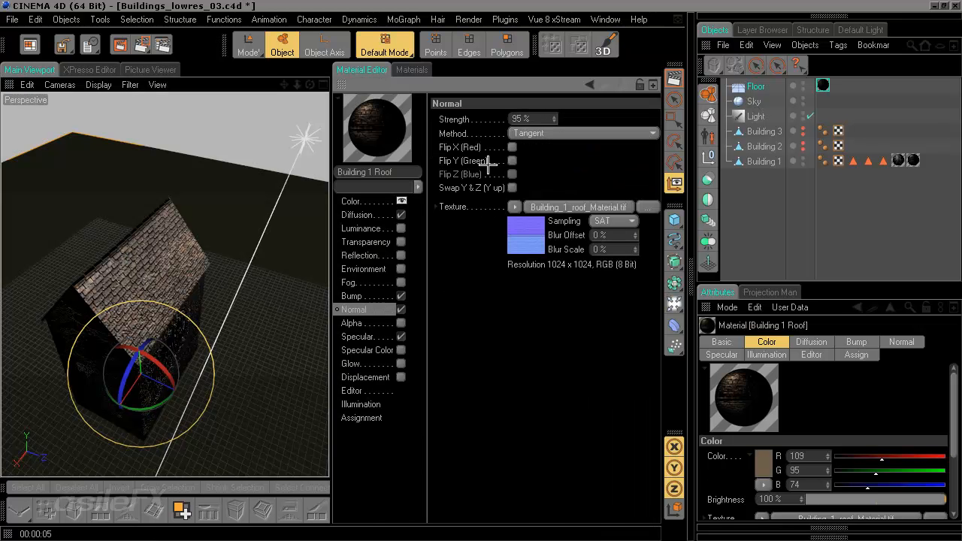
{"action": "left_click_drag", "start_coordinate": [523, 120], "coordinate": [477, 121]}
{"action": "type", "text": "150"}
{"action": "key", "text": "Return"}
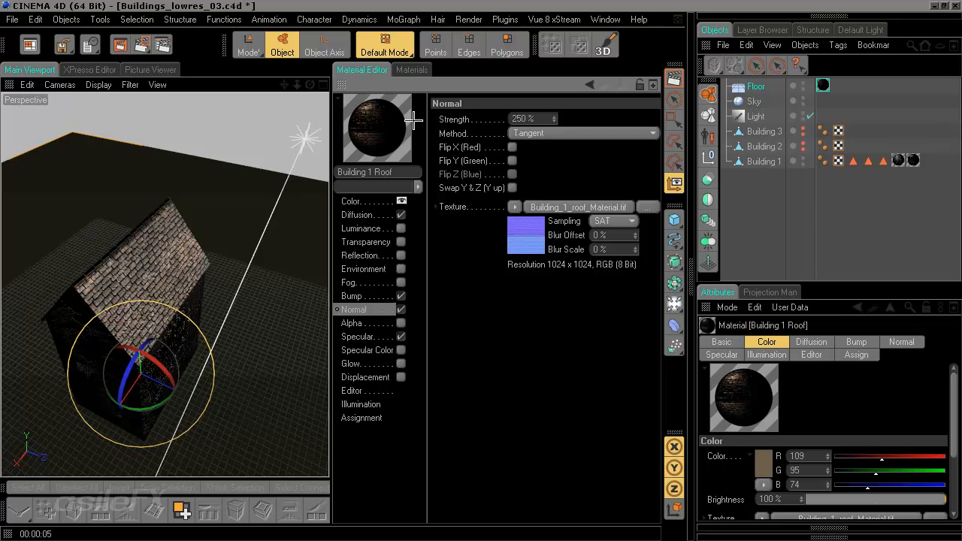
{"action": "key", "text": "Return"}
{"action": "left_click_drag", "start_coordinate": [529, 118], "coordinate": [494, 119]}
{"action": "type", "text": "350"}
{"action": "key", "text": "Return"}
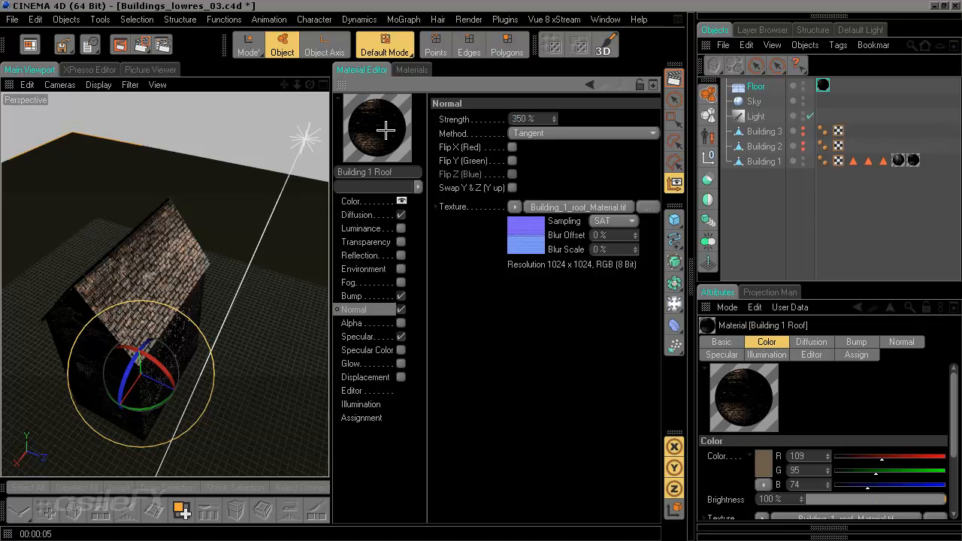
{"action": "left_click_drag", "start_coordinate": [528, 118], "coordinate": [507, 112]}
{"action": "type", "text": "400"}
{"action": "key", "text": "Return"}
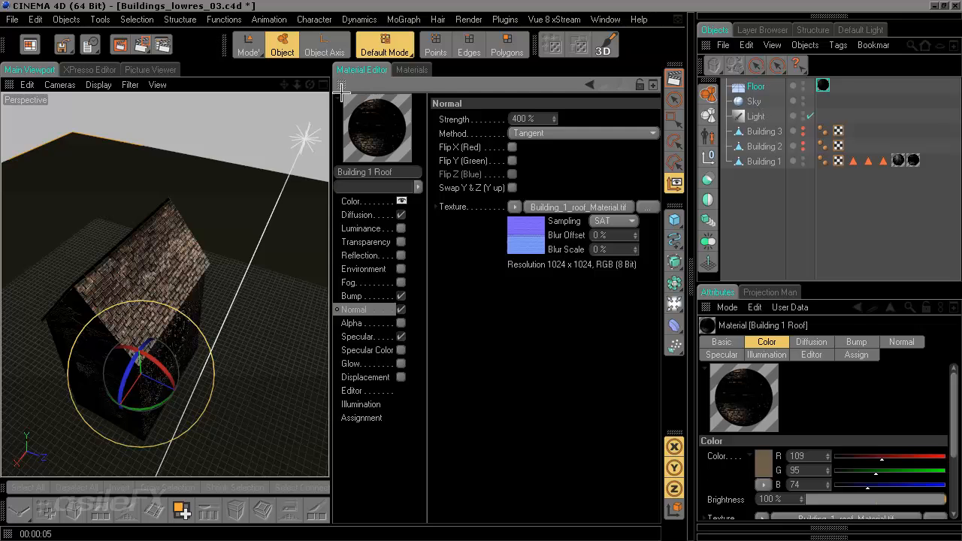
Step: Render the building from two different angles to examine the roof relief at the 400% normal strength
{"action": "left_click", "coordinate": [342, 85], "text": "ctrl"}
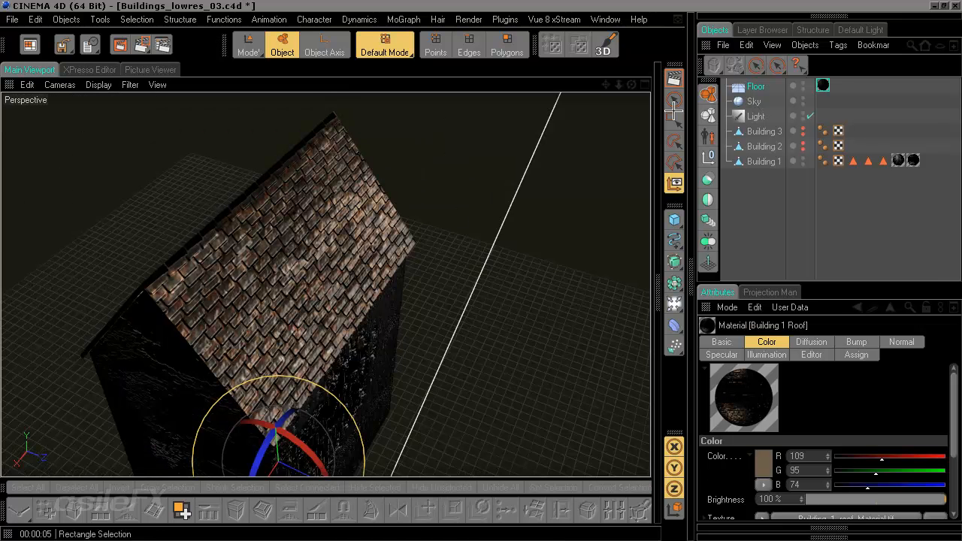
{"action": "left_click", "coordinate": [673, 78]}
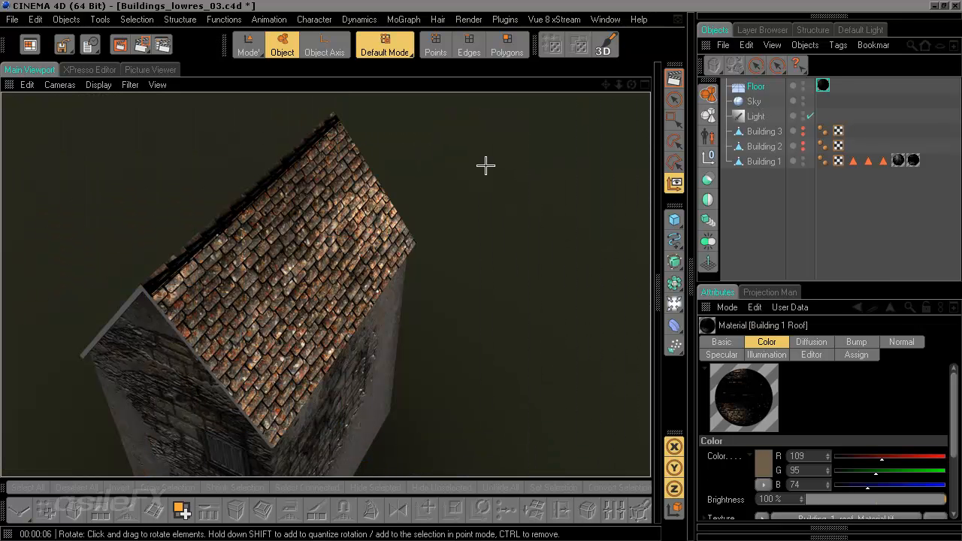
{"action": "left_click_drag", "start_coordinate": [328, 157], "coordinate": [515, 167]}
{"action": "left_click_drag", "start_coordinate": [440, 308], "coordinate": [418, 304]}
{"action": "left_click", "coordinate": [120, 46]}
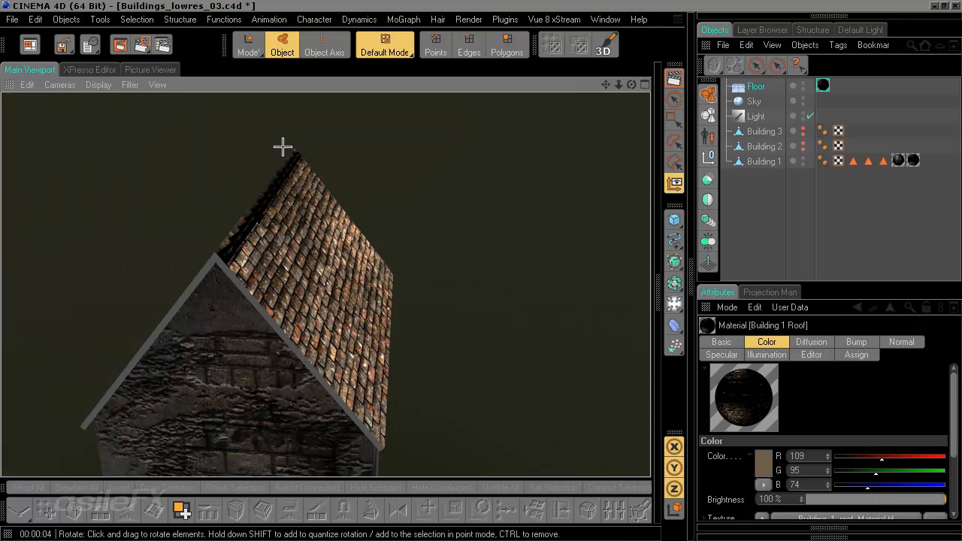
{"action": "left_click_drag", "start_coordinate": [440, 339], "coordinate": [421, 271]}
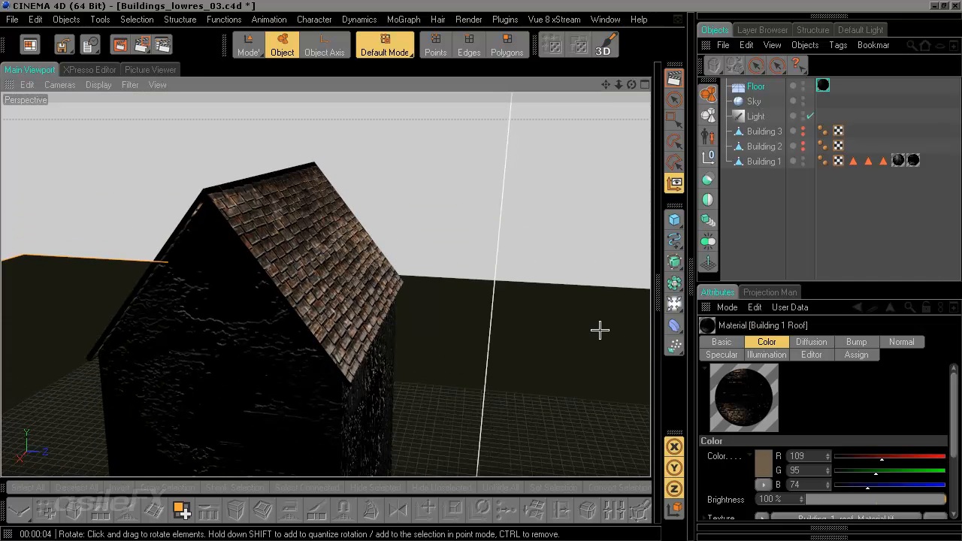
Step: Set the roof material's normal strength to 150% and render the view
{"action": "left_click", "coordinate": [671, 284]}
{"action": "left_click", "coordinate": [531, 119]}
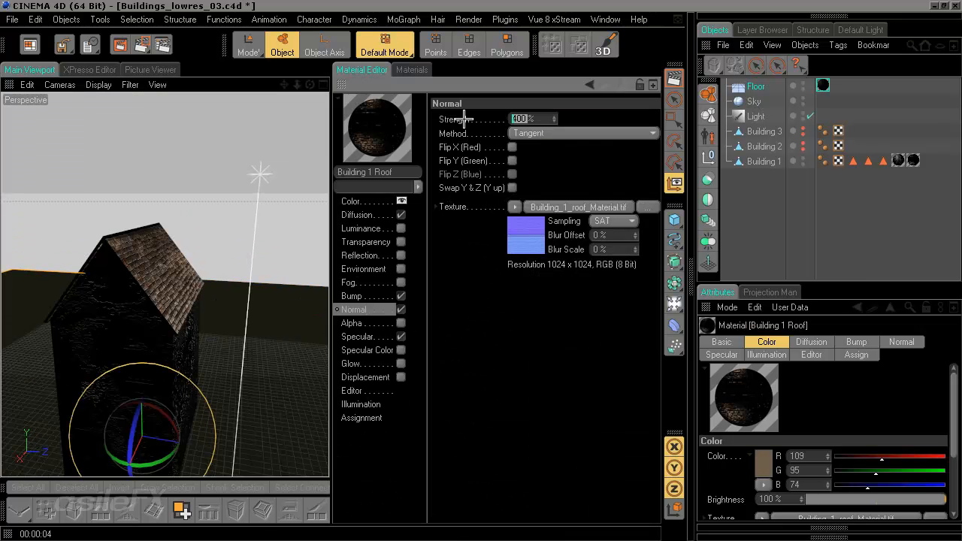
{"action": "type", "text": "150"}
{"action": "key", "text": "Return"}
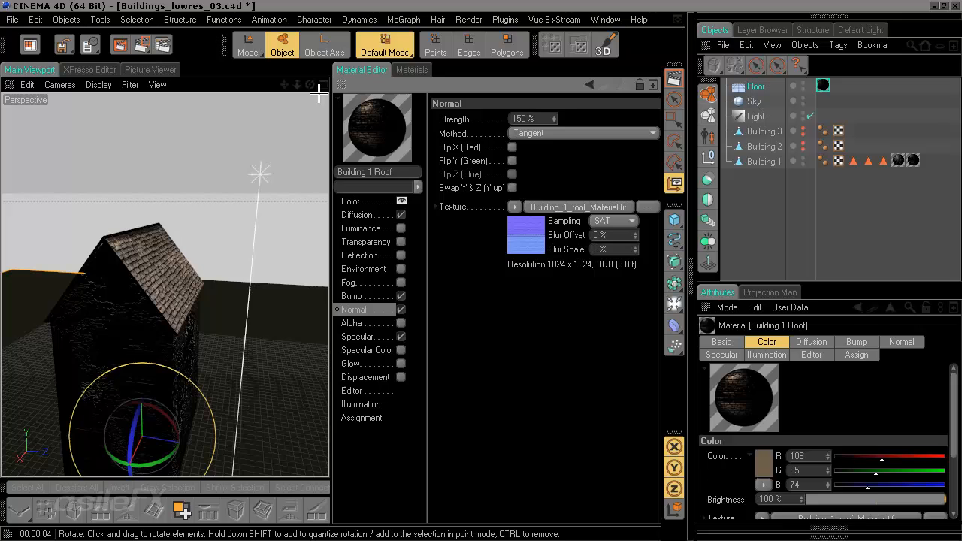
{"action": "left_click", "coordinate": [345, 83]}
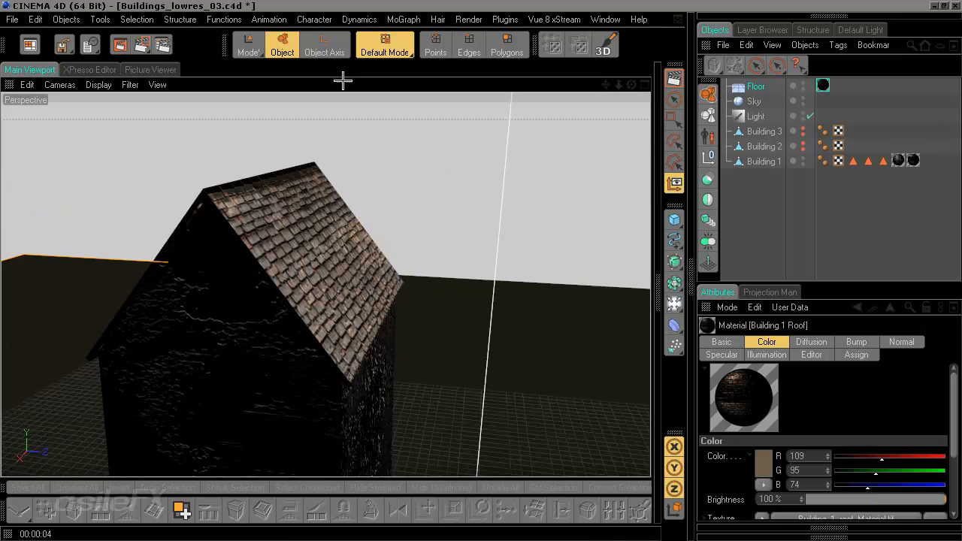
{"action": "left_click", "coordinate": [672, 76]}
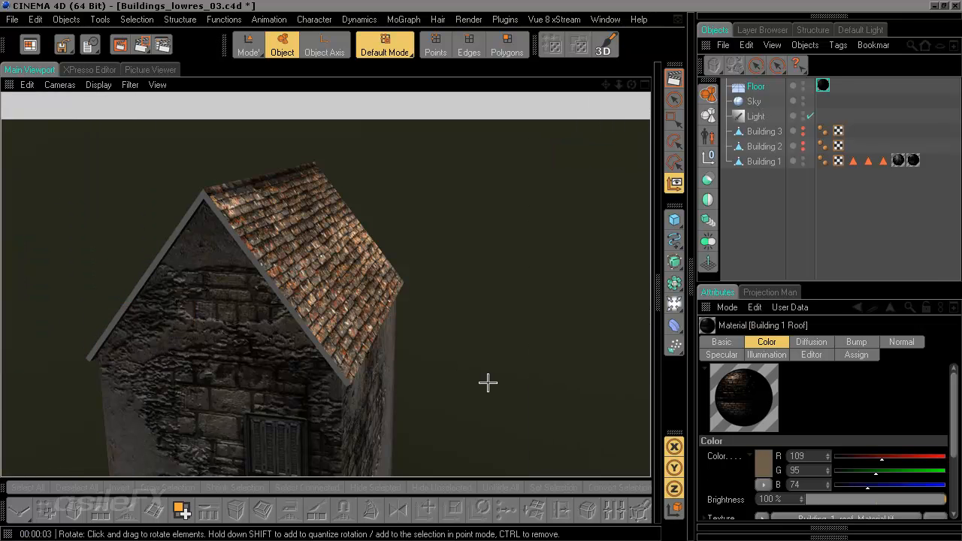
Step: Set the mix strength of the roof material's Diffusion channel to 84%
{"action": "scroll", "coordinate": [477, 383], "scroll_direction": "down", "scroll_amount": 5}
{"action": "left_click_drag", "start_coordinate": [477, 382], "coordinate": [498, 360]}
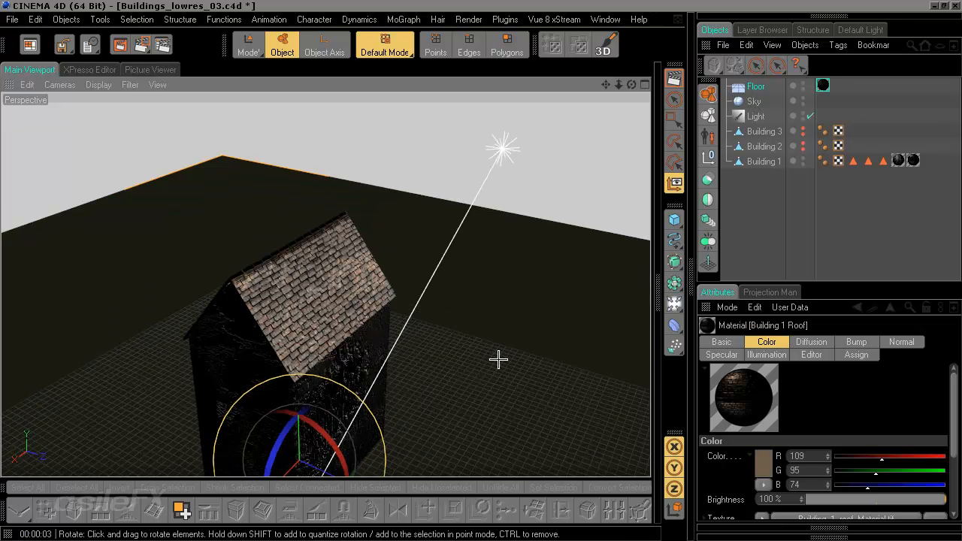
{"action": "left_click", "coordinate": [658, 294]}
{"action": "left_click", "coordinate": [391, 213]}
{"action": "left_click", "coordinate": [647, 265]}
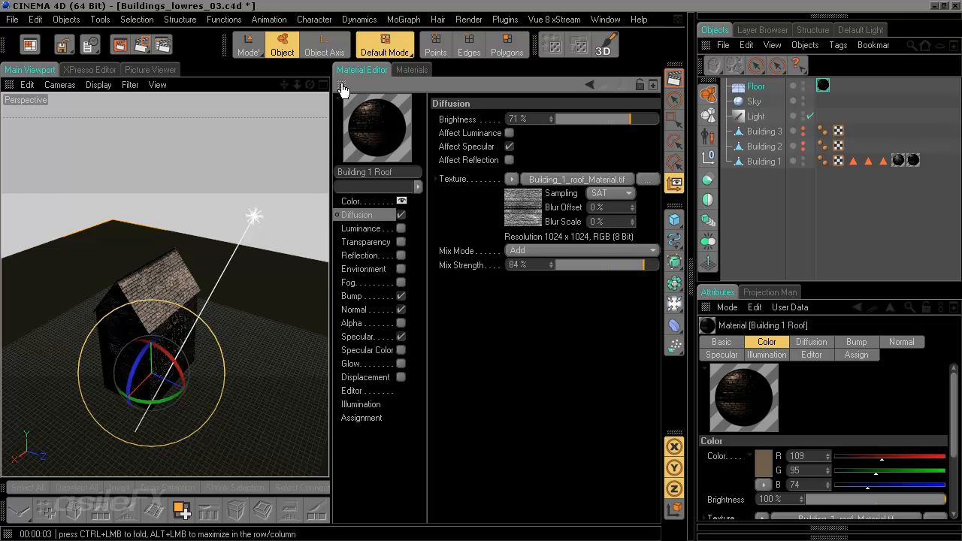
Step: Render the building from the opposite side to examine the roof with the changed diffusion
{"action": "left_click", "coordinate": [335, 119]}
{"action": "left_click_drag", "start_coordinate": [334, 119], "coordinate": [187, 116]}
{"action": "left_click_drag", "start_coordinate": [330, 334], "coordinate": [375, 347]}
{"action": "left_click_drag", "start_coordinate": [438, 346], "coordinate": [443, 308]}
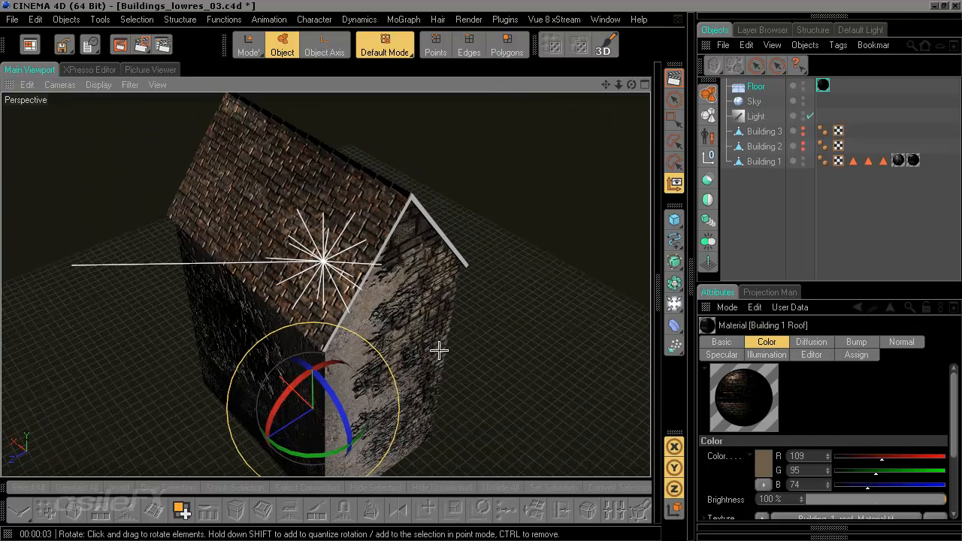
{"action": "left_click", "coordinate": [674, 78]}
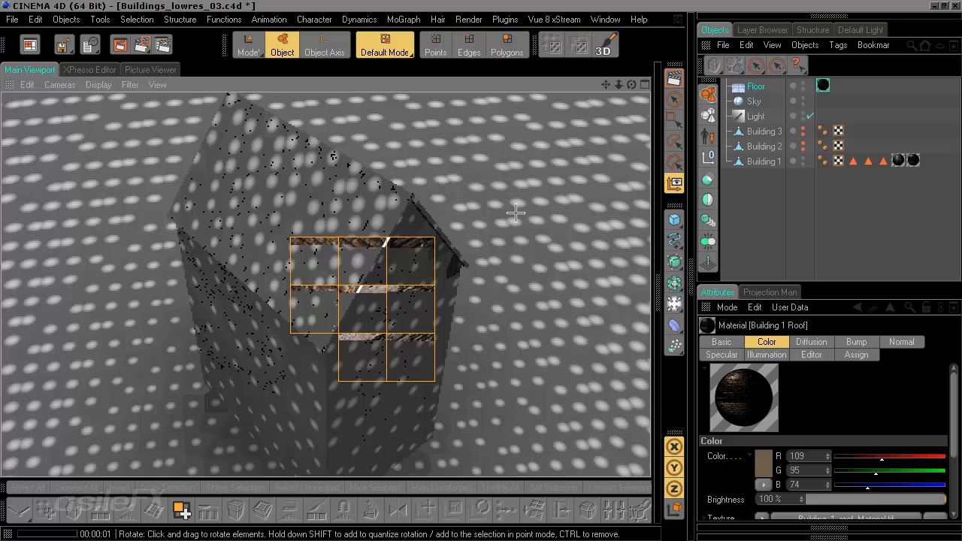